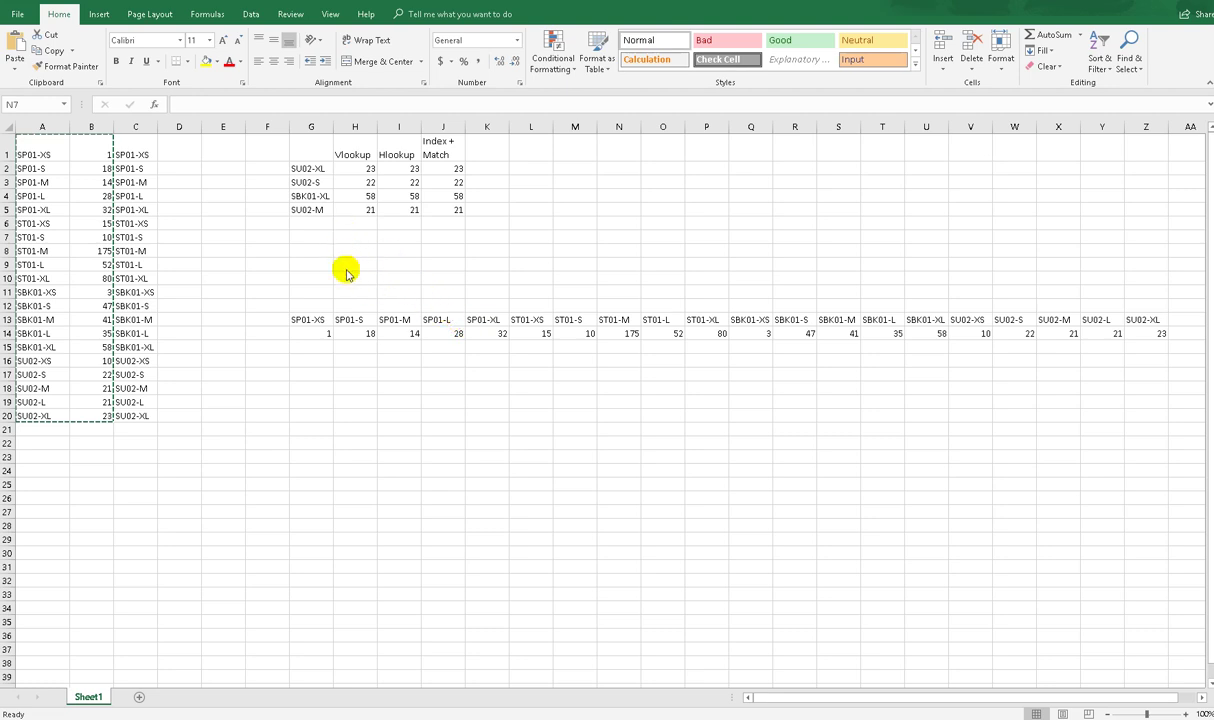
Clear the lookup and transposed tables from columns G:AA.
key(Escape)
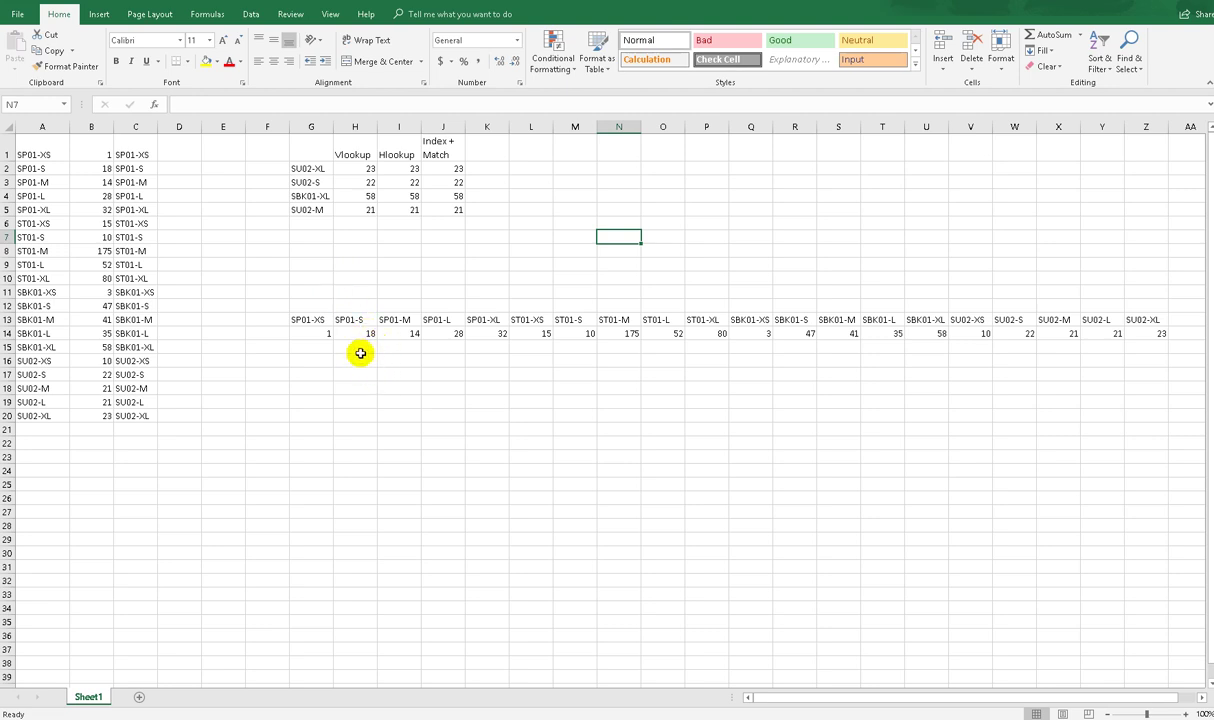
scroll(359, 352, up, 2)
drag(832, 701, 745, 692)
scroll(436, 501, up, 3)
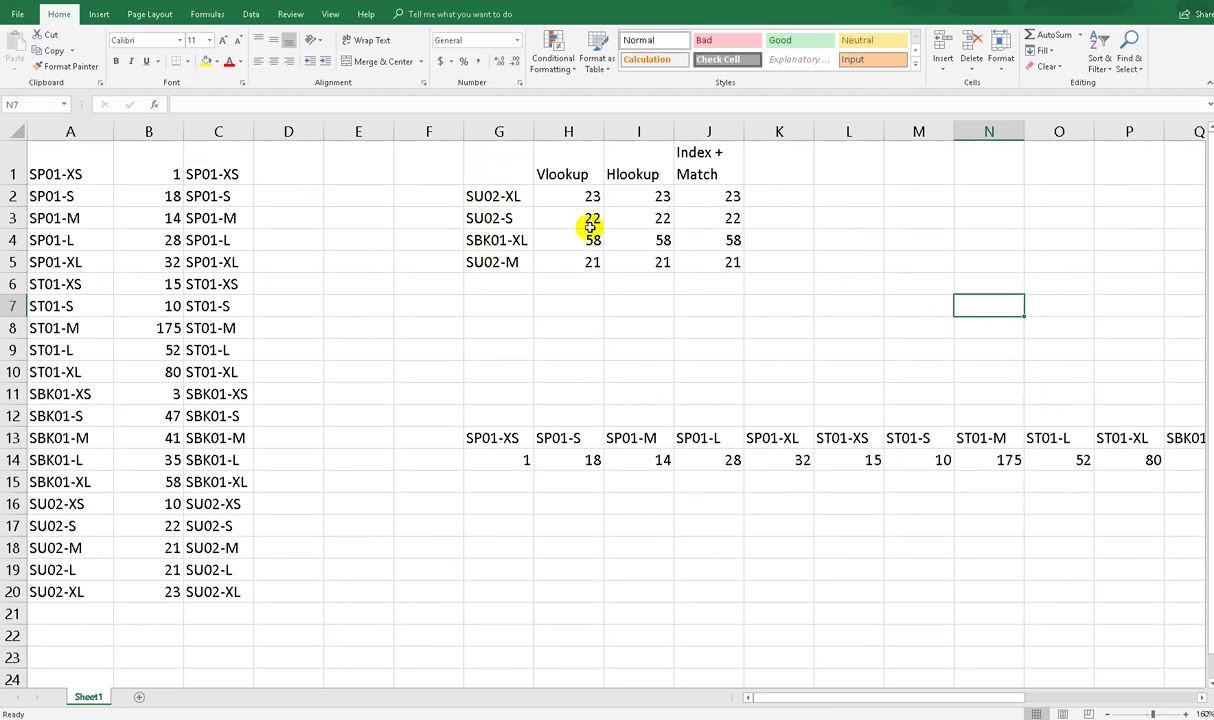
scroll(514, 319, down, 4)
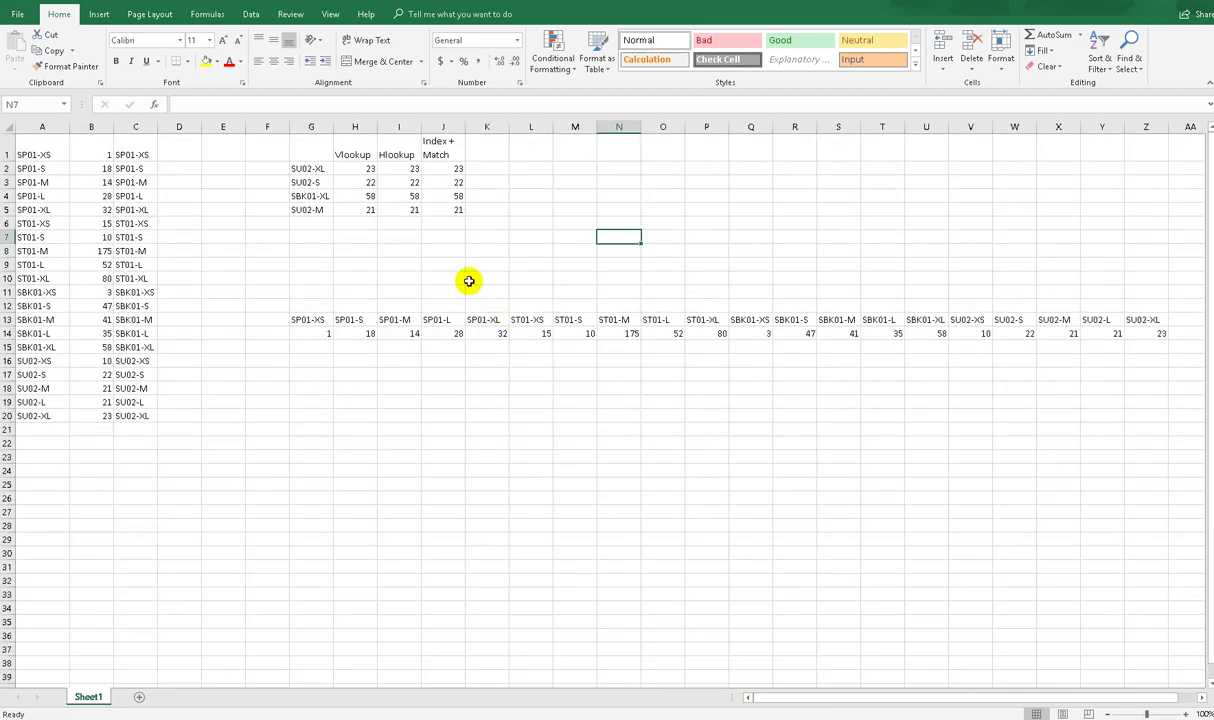
drag(320, 127, 1176, 146)
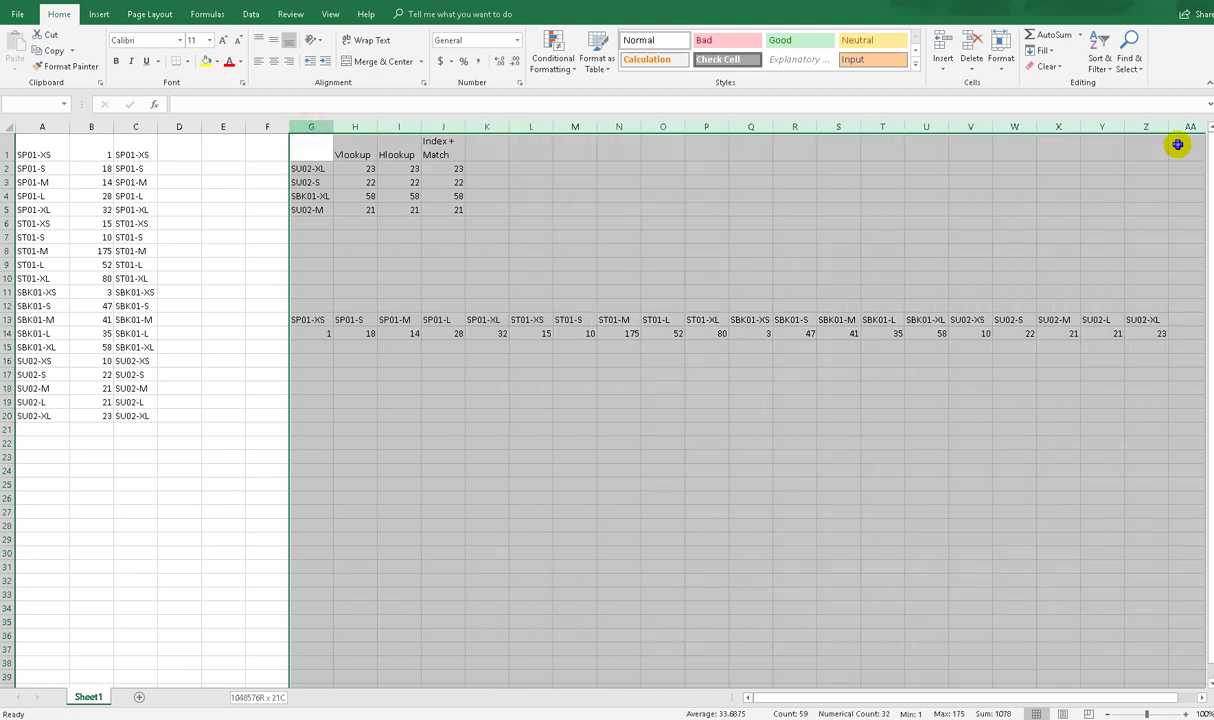
key(Delete)
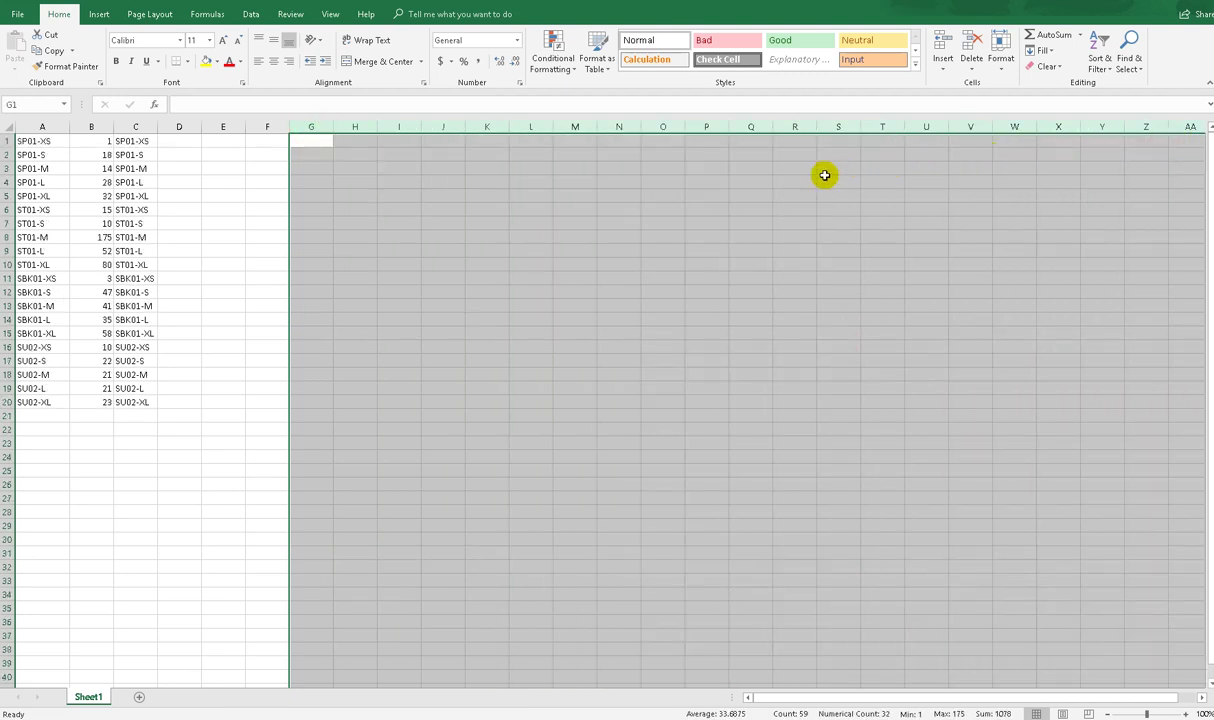
click(224, 242)
Clear the duplicate product codes from column C.
click(138, 127)
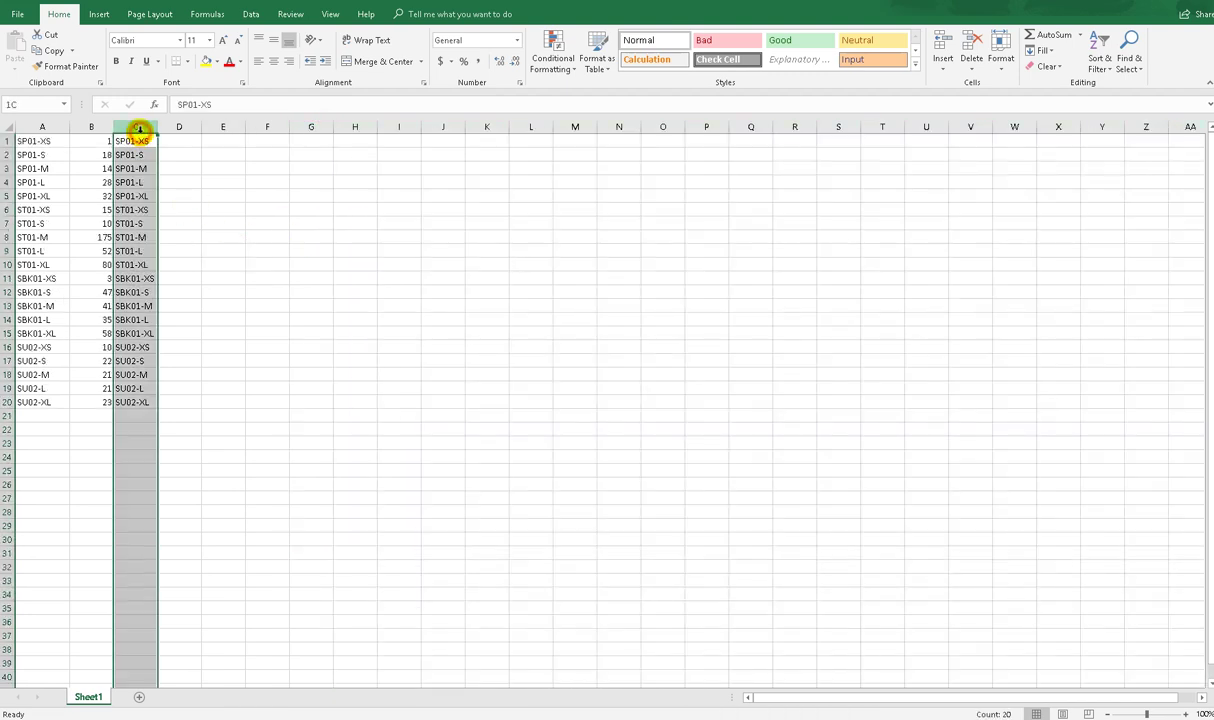
key(Delete)
click(260, 196)
ctrl+scroll(262, 216, up, 3)
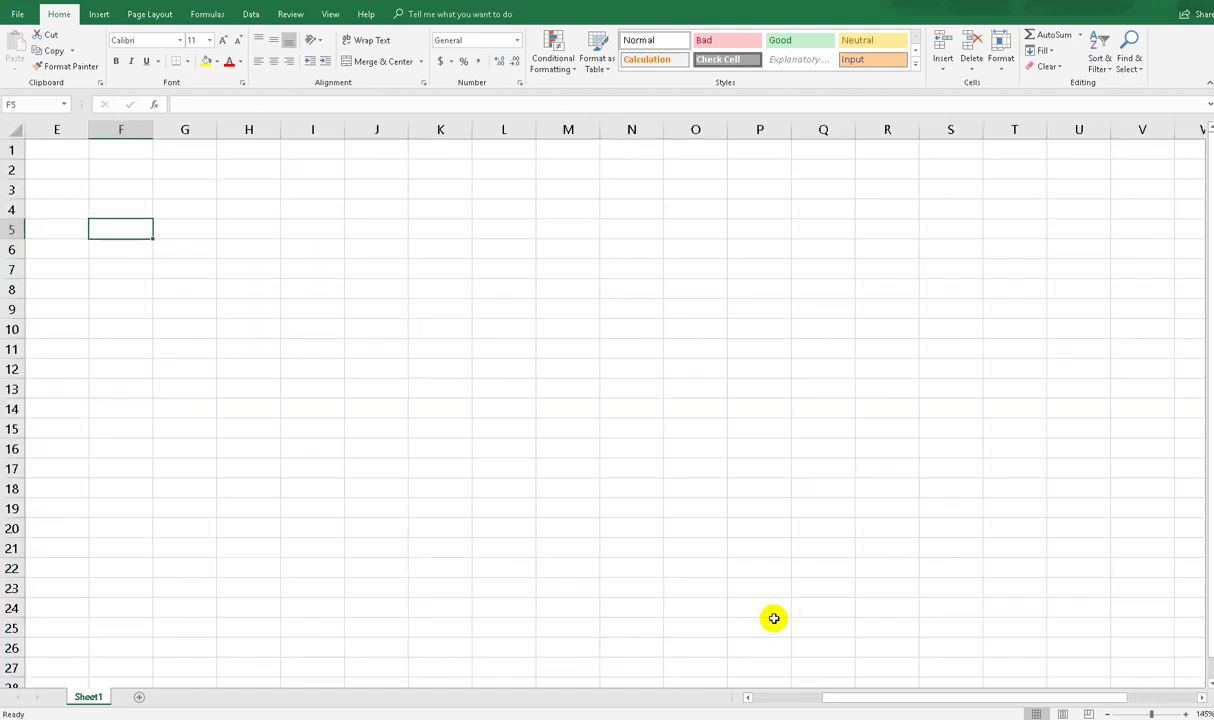
drag(838, 697, 691, 669)
ctrl+scroll(250, 366, up, 1)
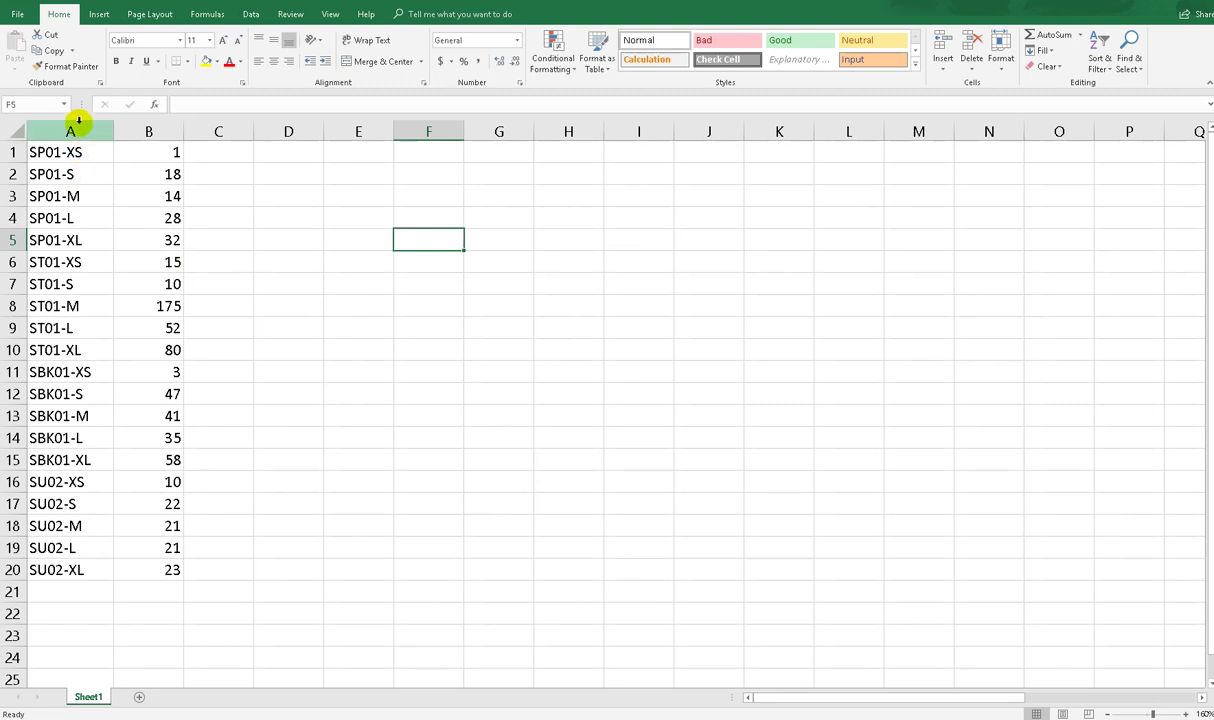
Copy the twenty product codes in A1:A20.
drag(73, 150, 155, 566)
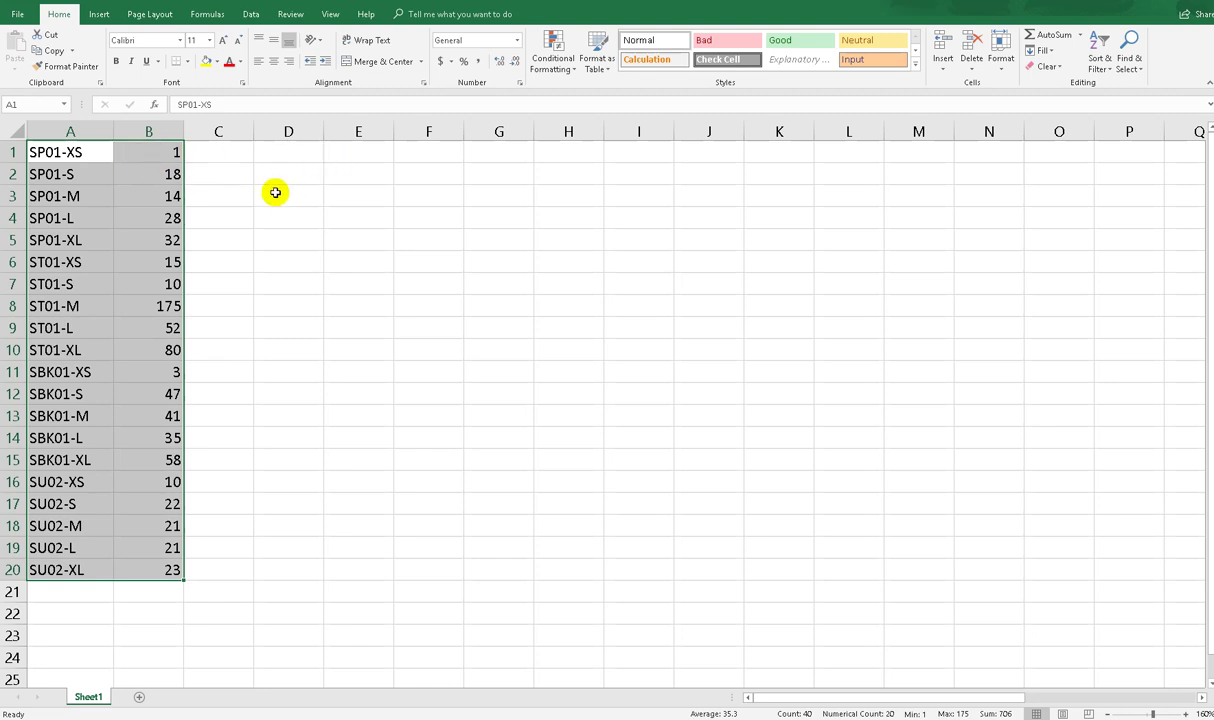
click(326, 299)
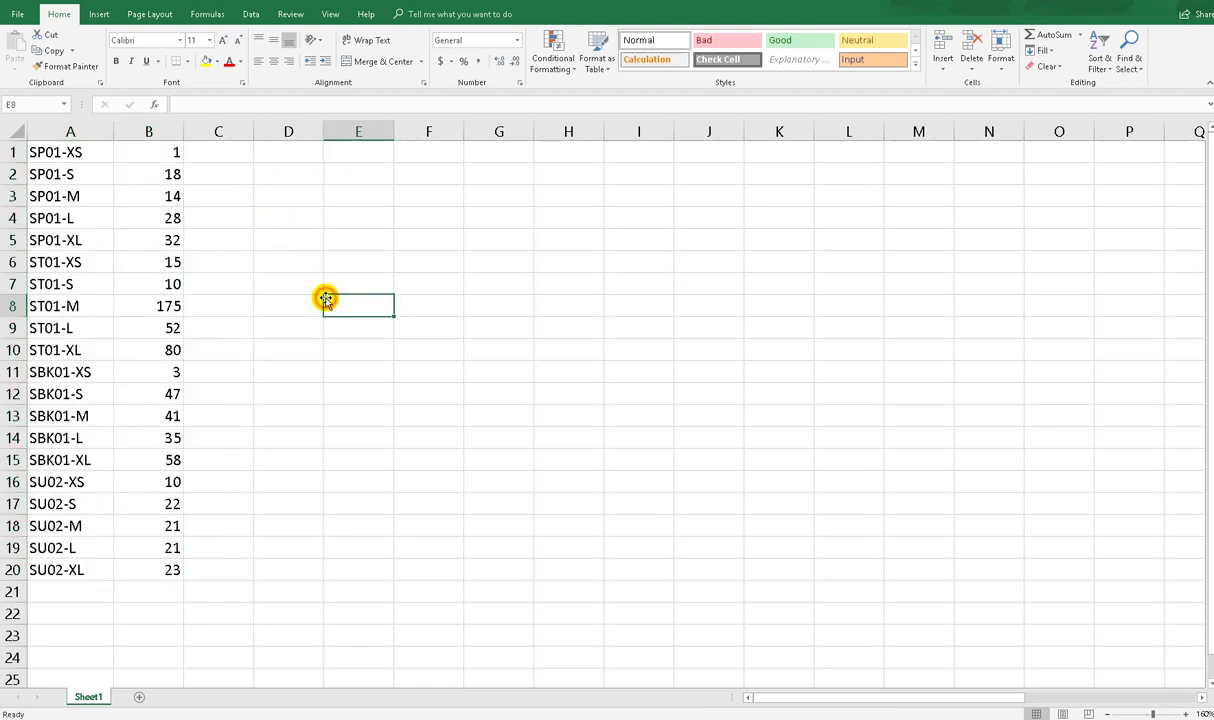
click(330, 177)
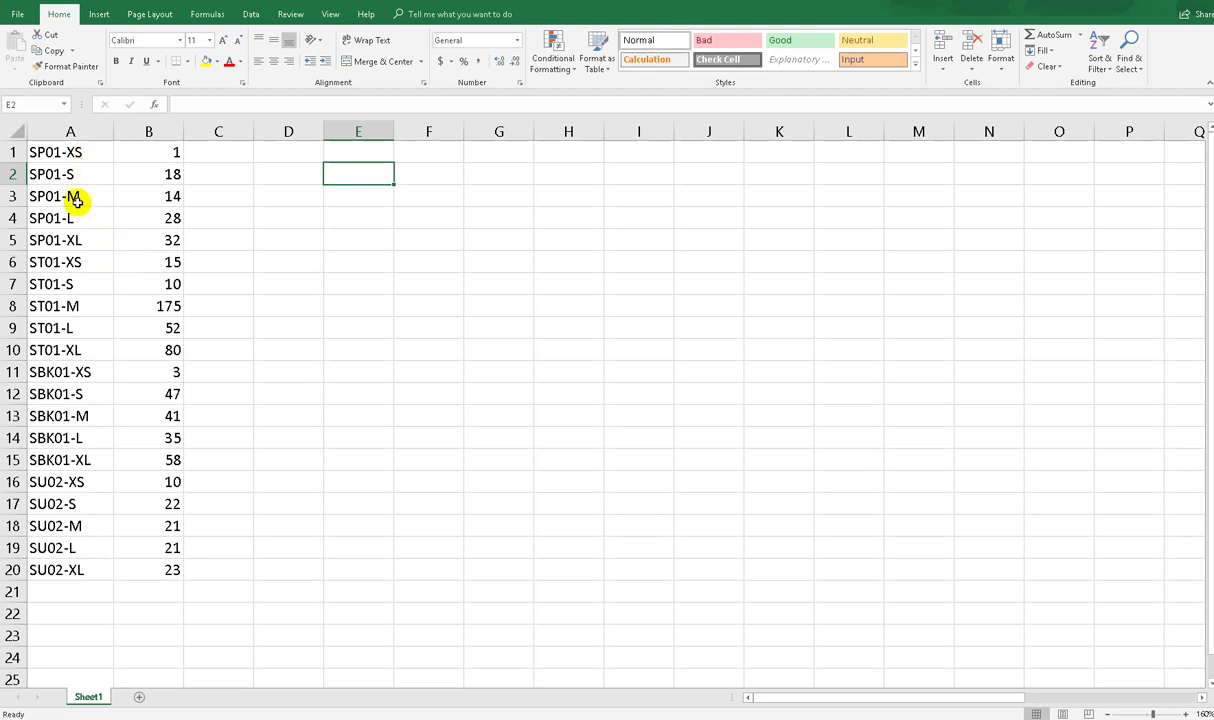
drag(77, 201, 54, 291)
drag(60, 152, 45, 570)
key(ctrl+c)
Paste the copied codes as values into column F starting at F1.
click(412, 152)
right_click(412, 152)
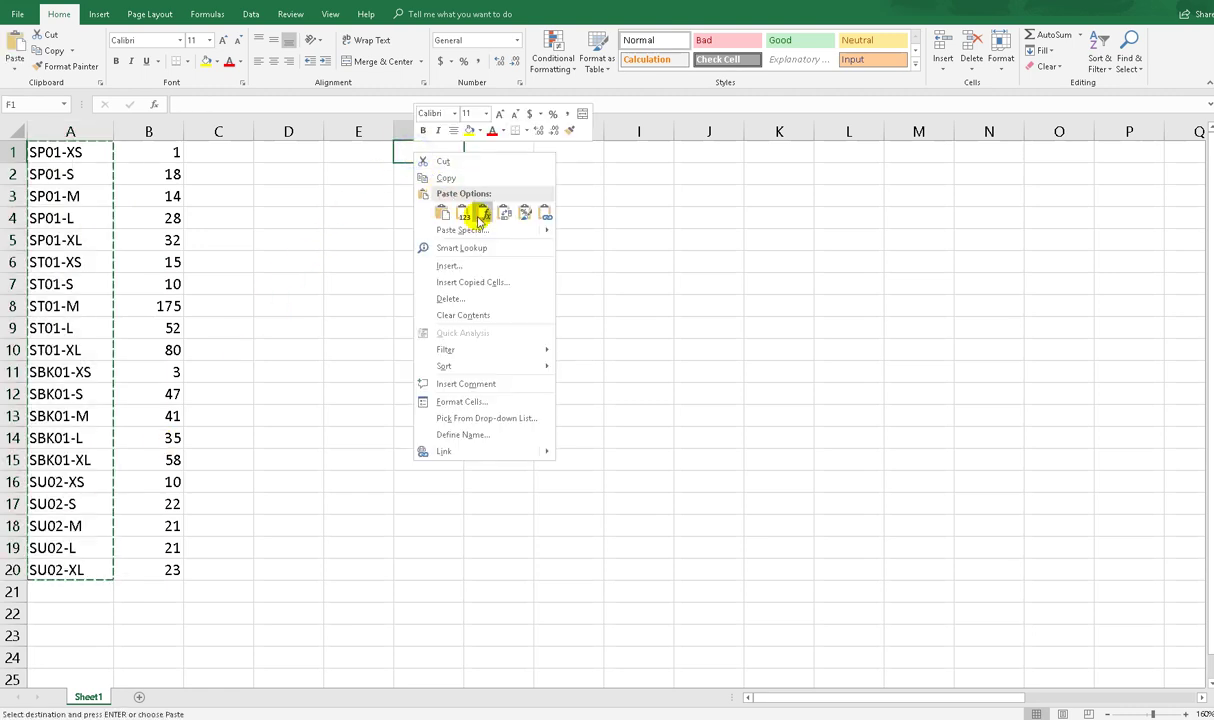
click(464, 213)
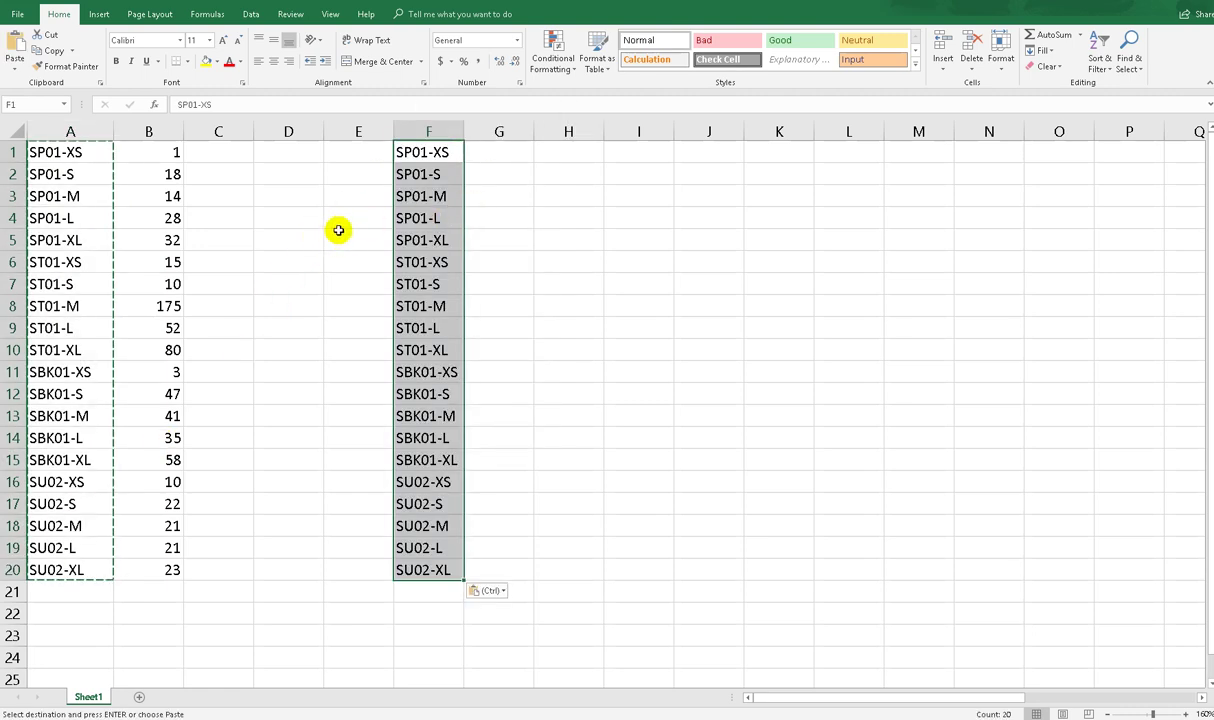
Fill E1:E20 with =RAND() random numbers.
click(358, 151)
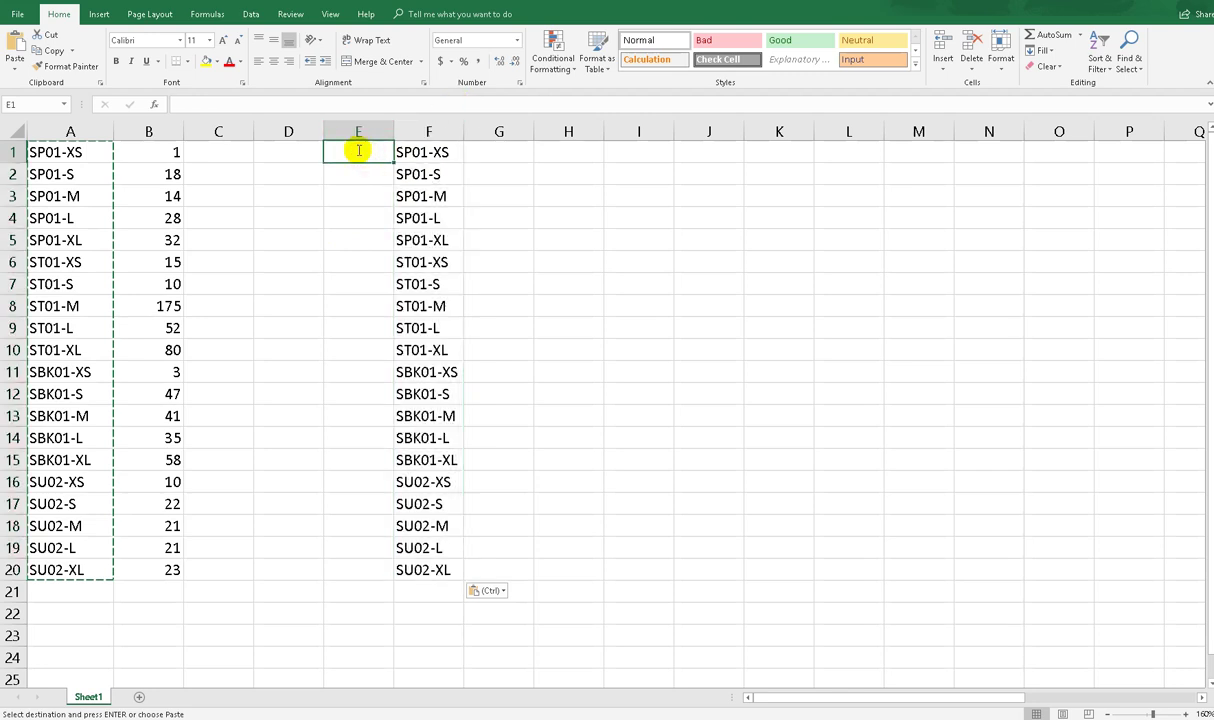
text(=rand)
key(Tab)
key(Return)
click(355, 152)
drag(388, 163, 379, 577)
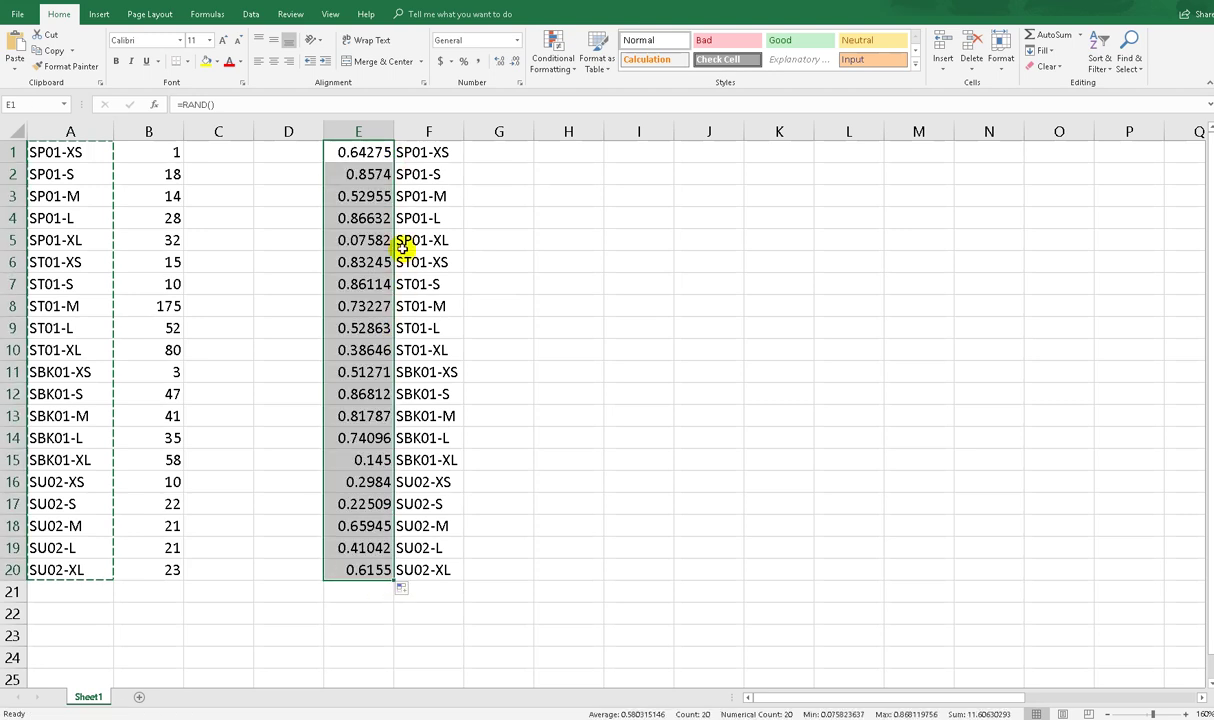
Sort E1:F20 ascending by the random numbers to shuffle the codes.
drag(355, 152, 425, 566)
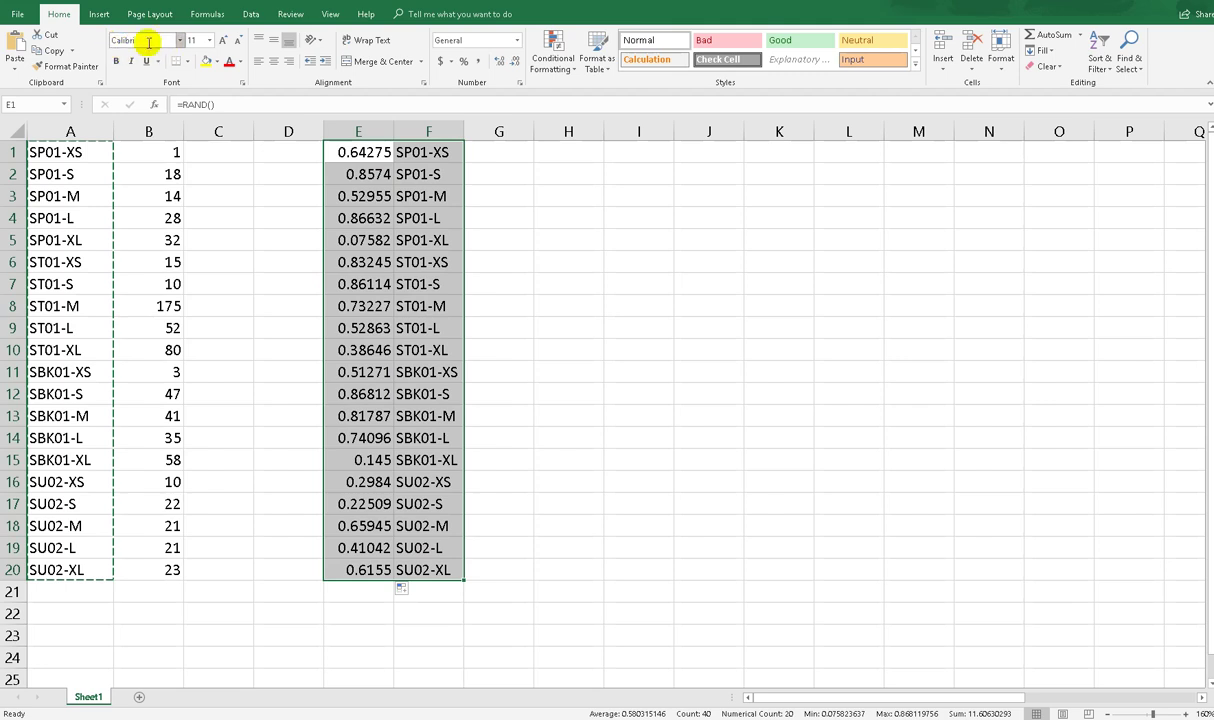
click(101, 18)
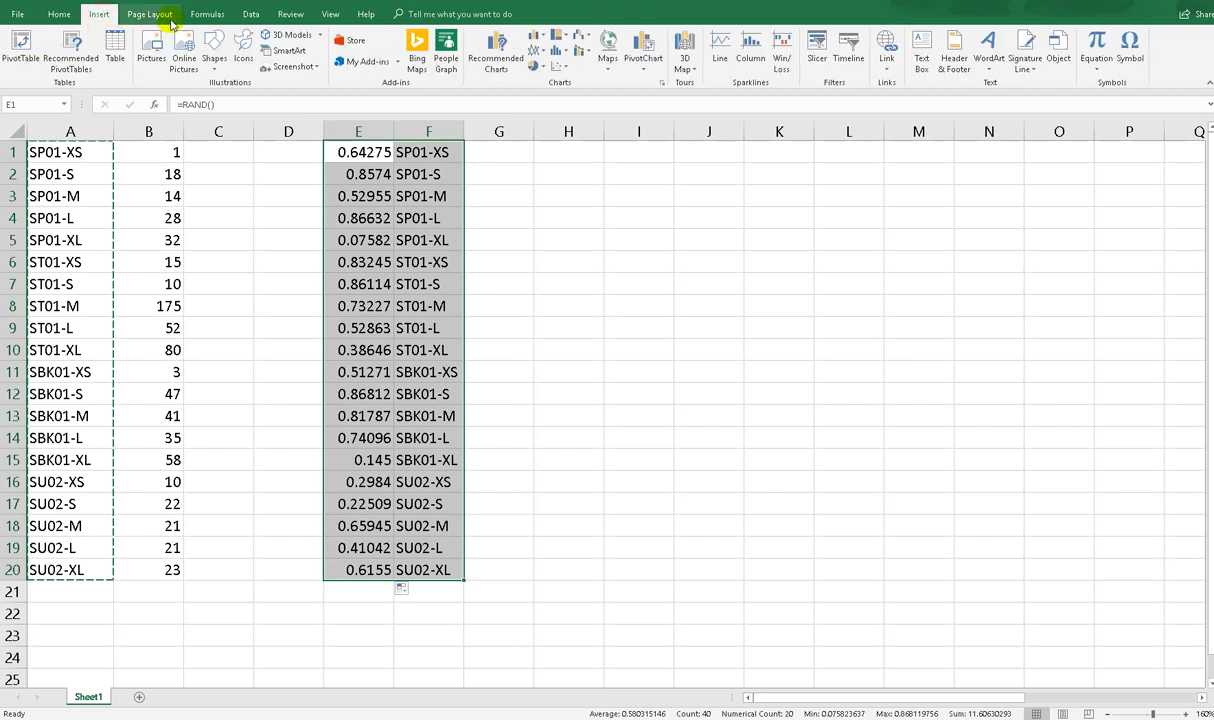
click(59, 14)
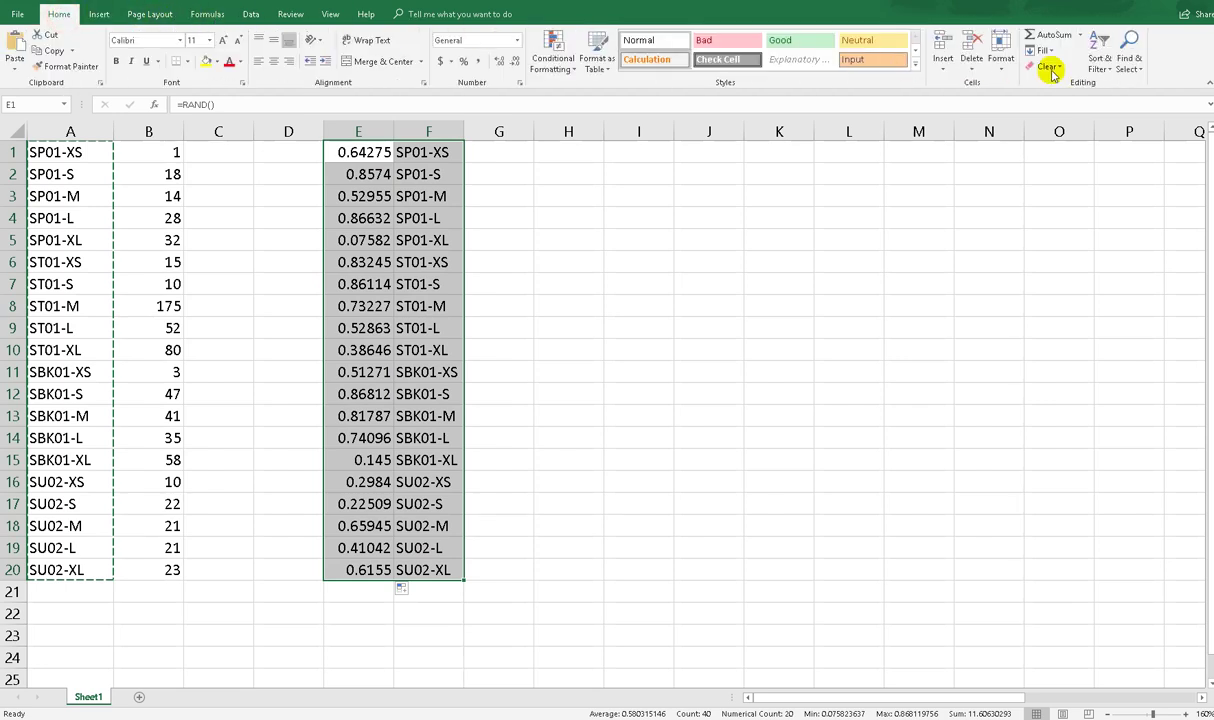
right_click(383, 195)
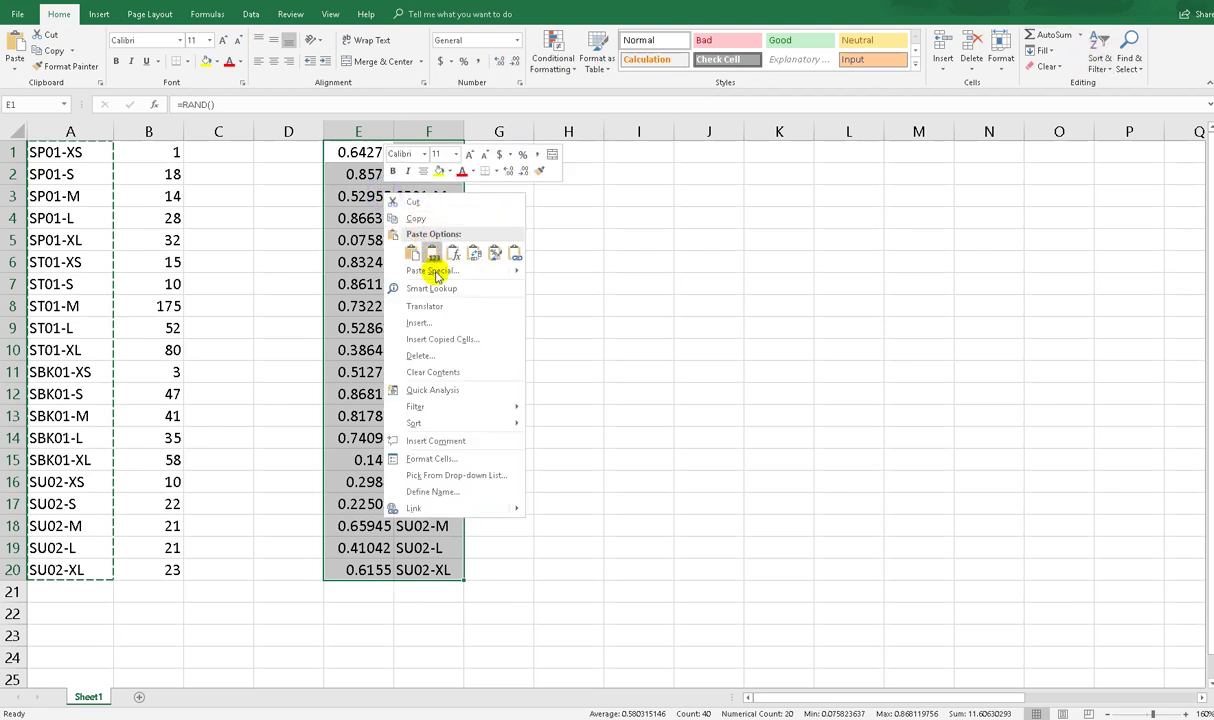
click(907, 2)
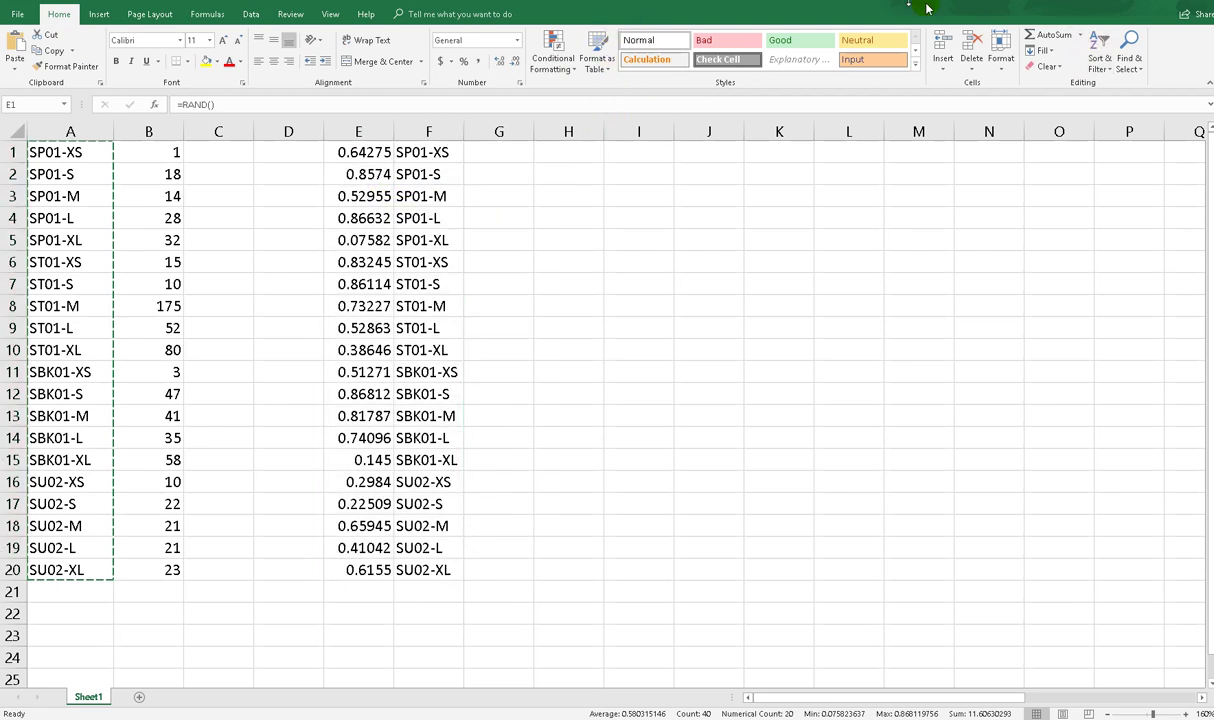
click(1093, 56)
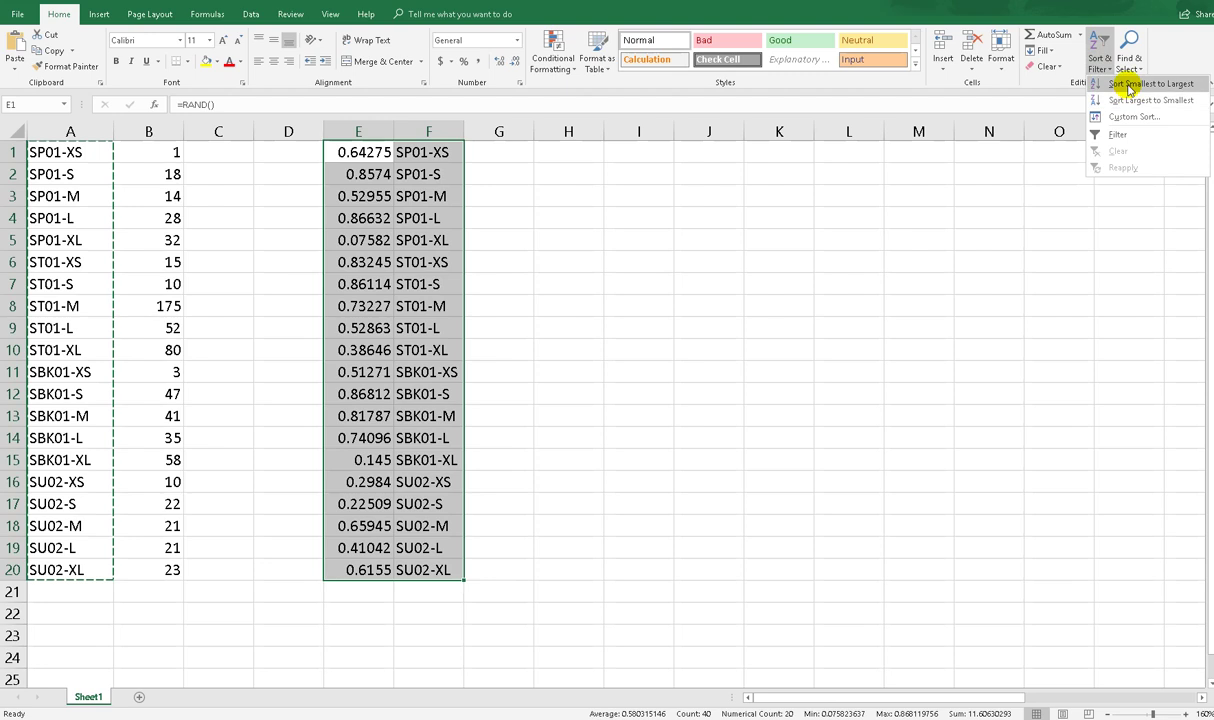
click(1127, 83)
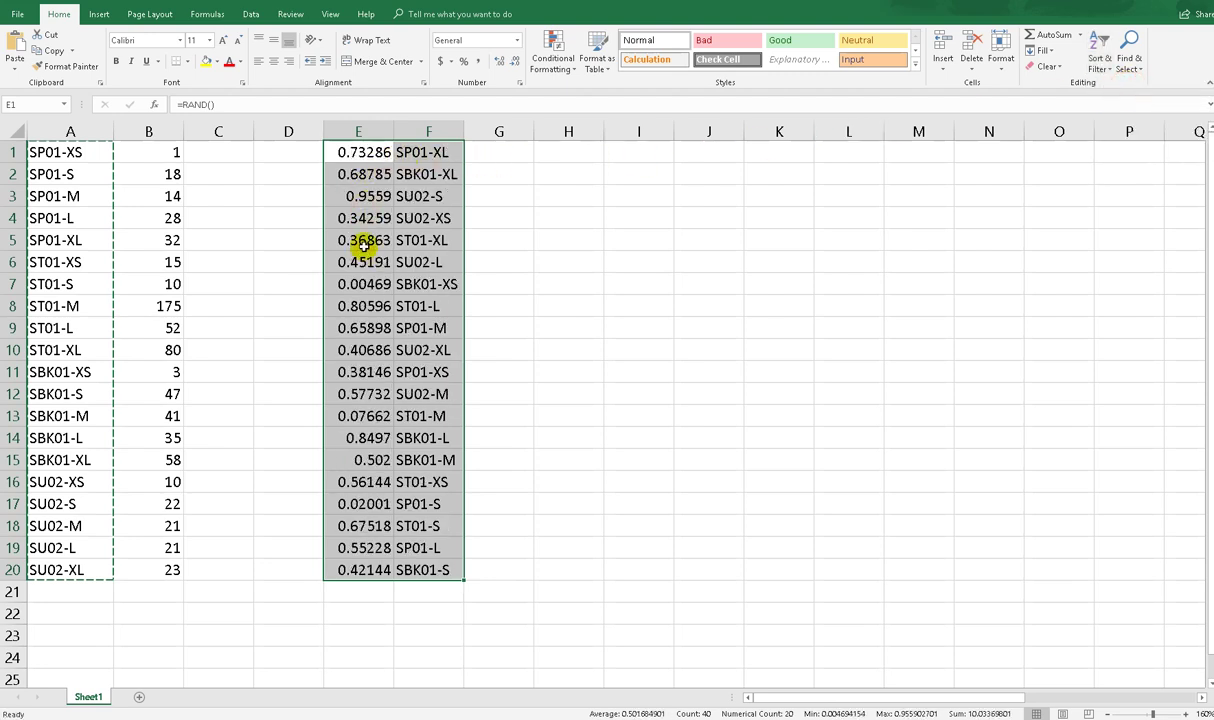
Keep only five shuffled codes, clear the random numbers, and move the codes to F6:F10.
drag(358, 262, 426, 571)
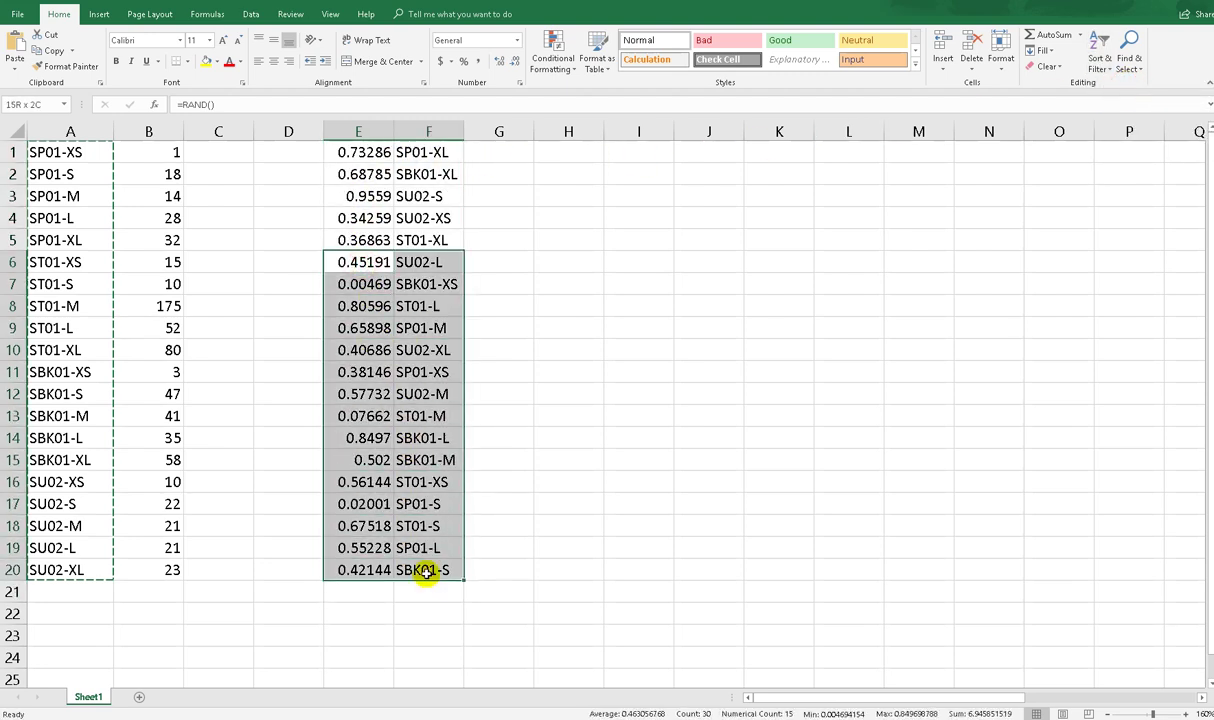
key(Delete)
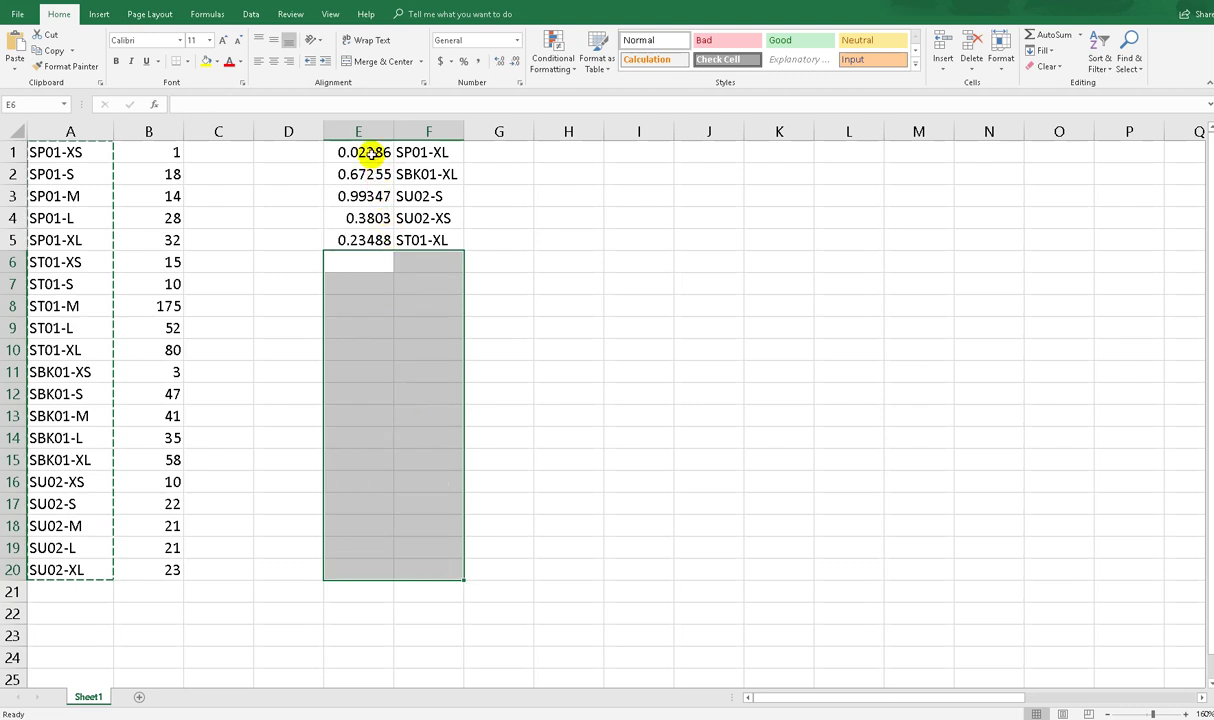
drag(355, 152, 373, 235)
key(Delete)
drag(428, 152, 402, 346)
drag(426, 261, 412, 350)
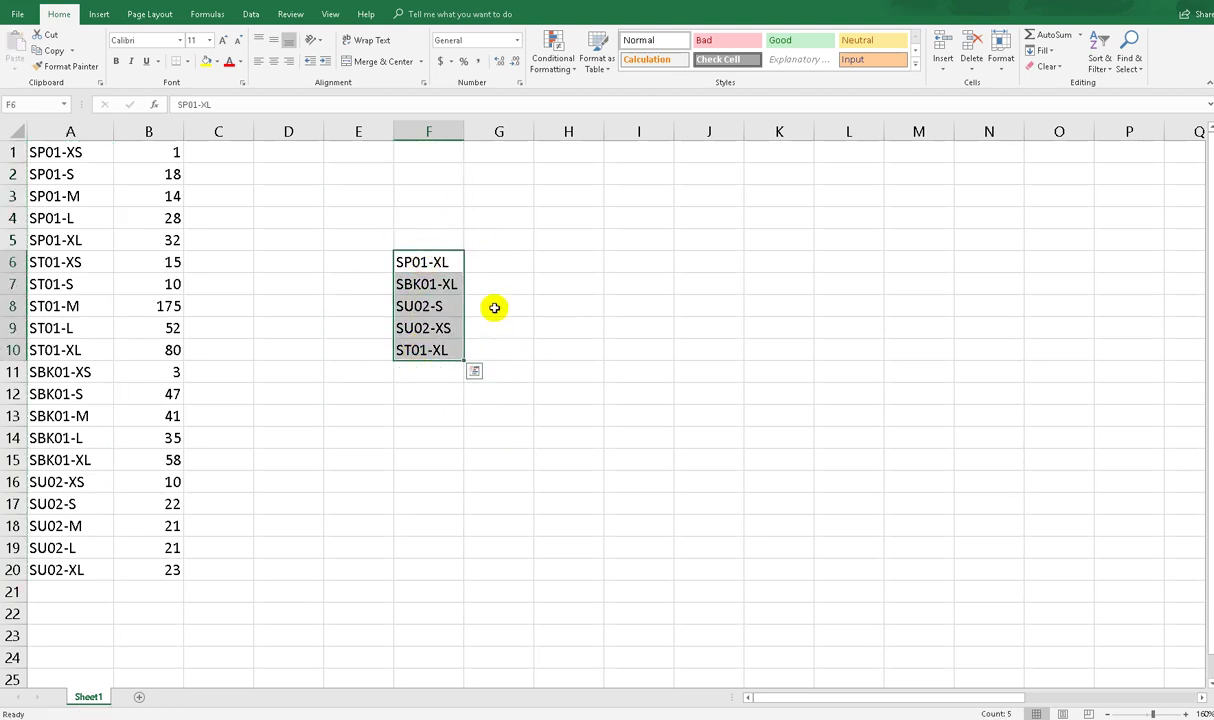
Enter the heading 'Vlookup' in G5.
click(500, 237)
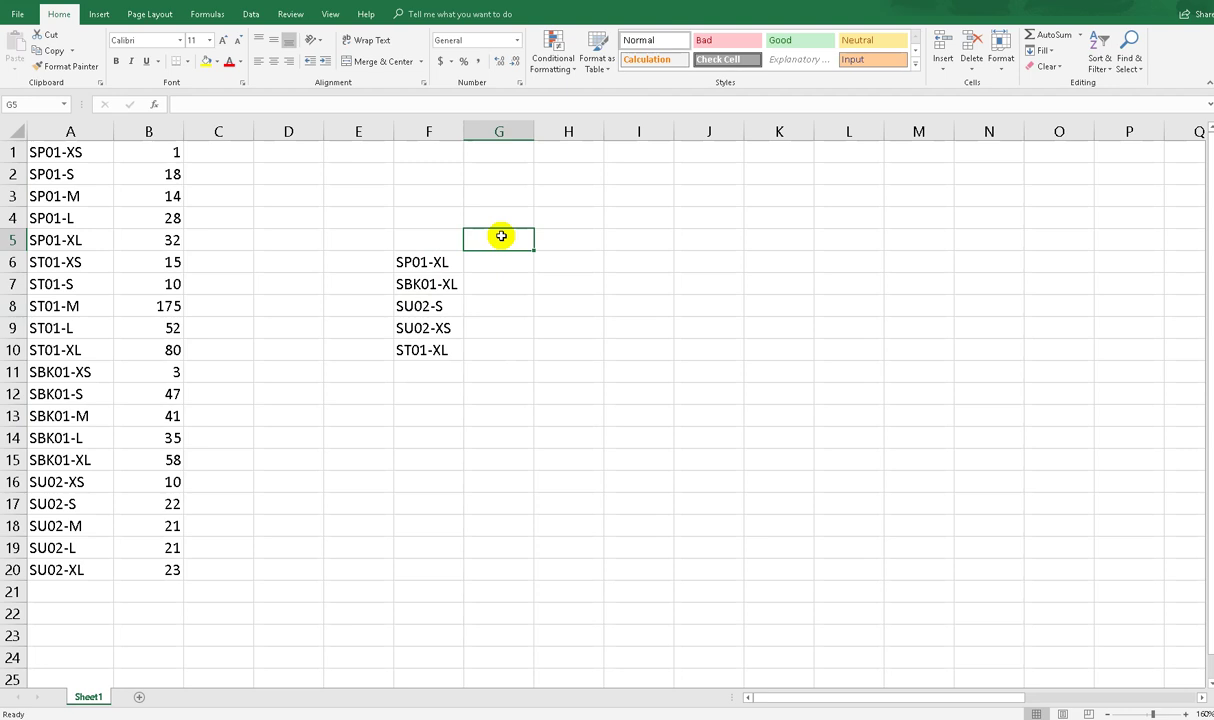
text(Vlookup)
key(Return)
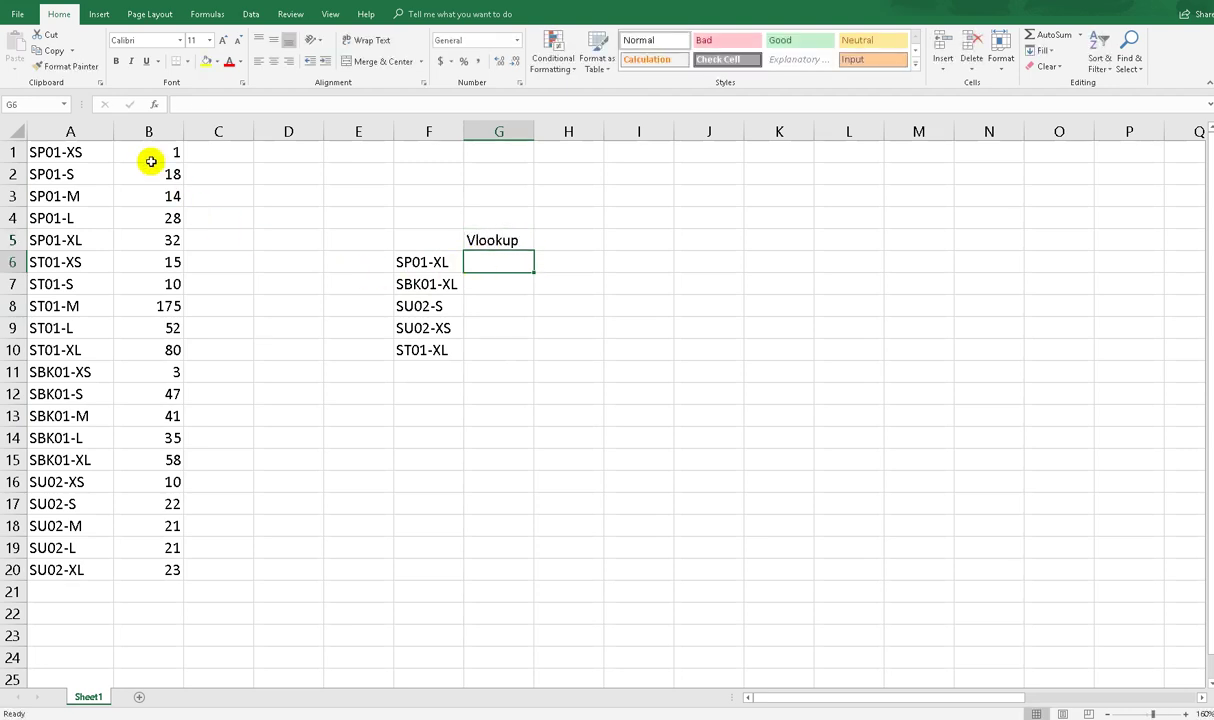
drag(149, 152, 155, 569)
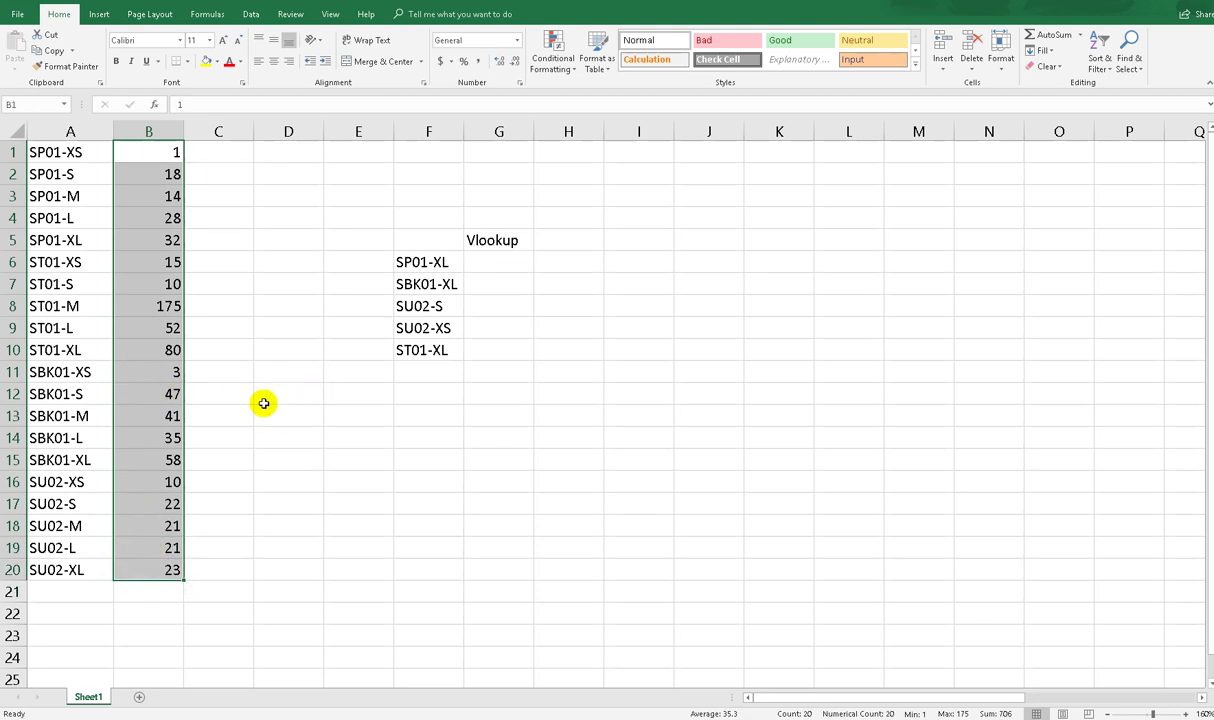
Start a VLOOKUP in G6 looking up F6 in the table A1:B20.
click(470, 262)
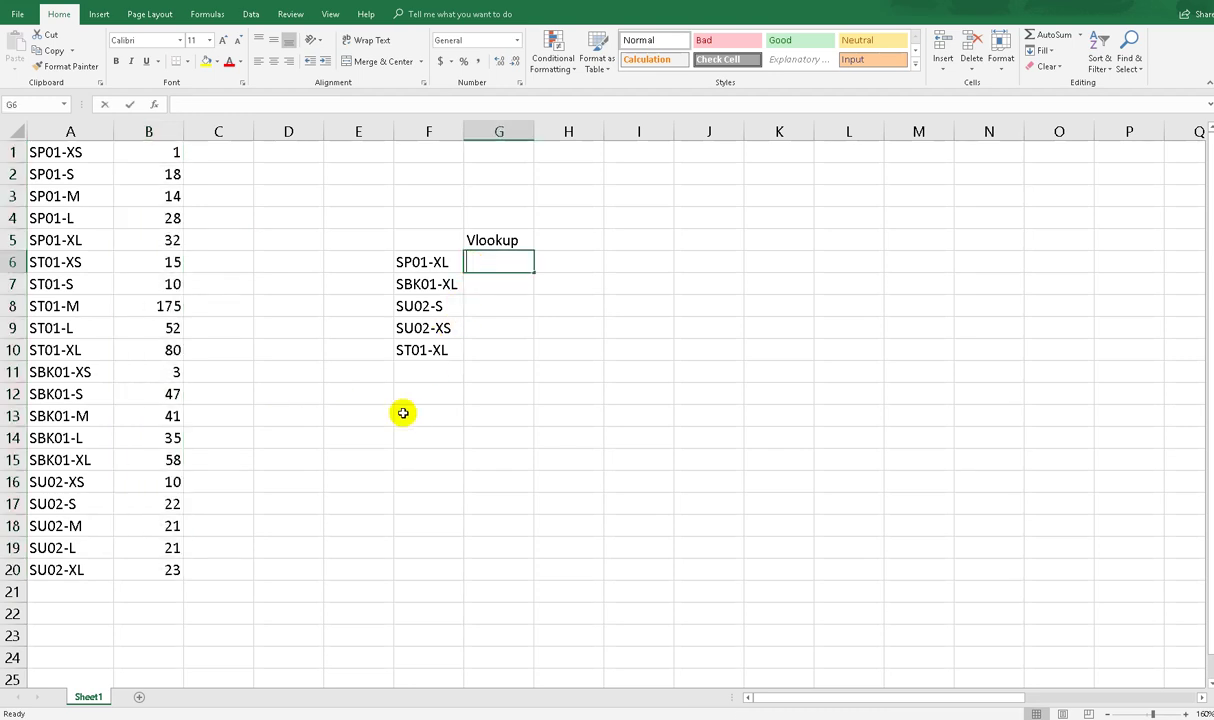
text(=)
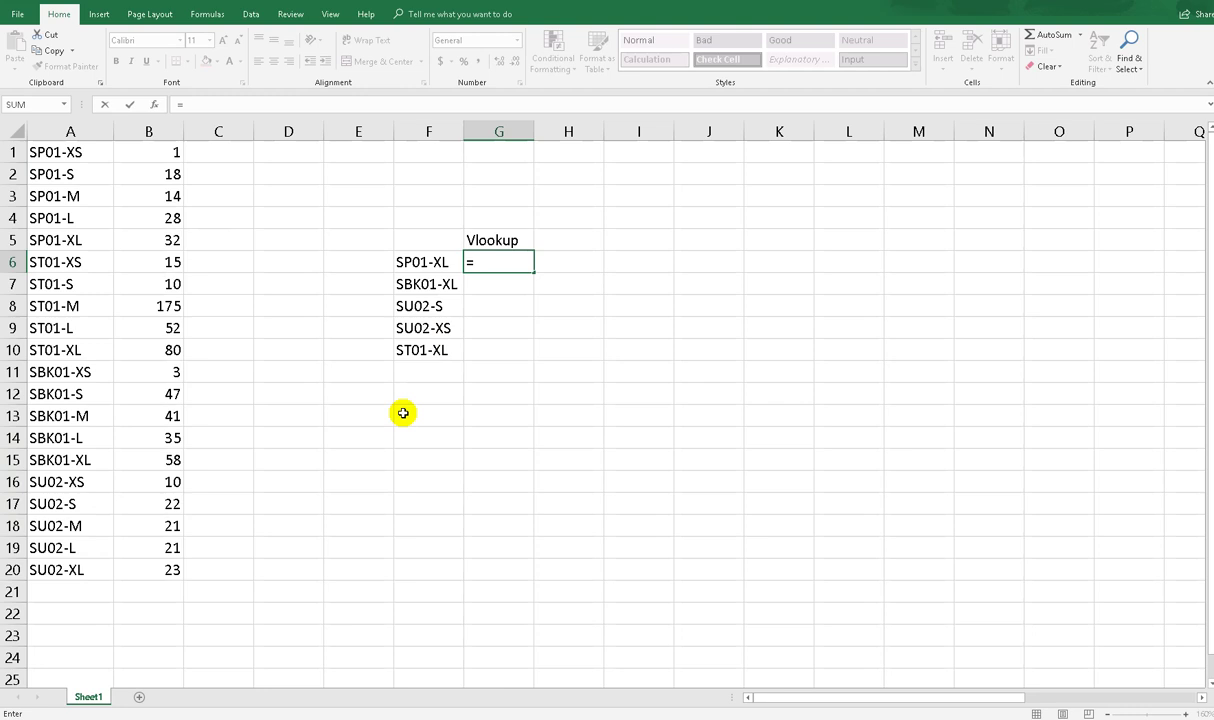
text(vlookup)
key(Tab)
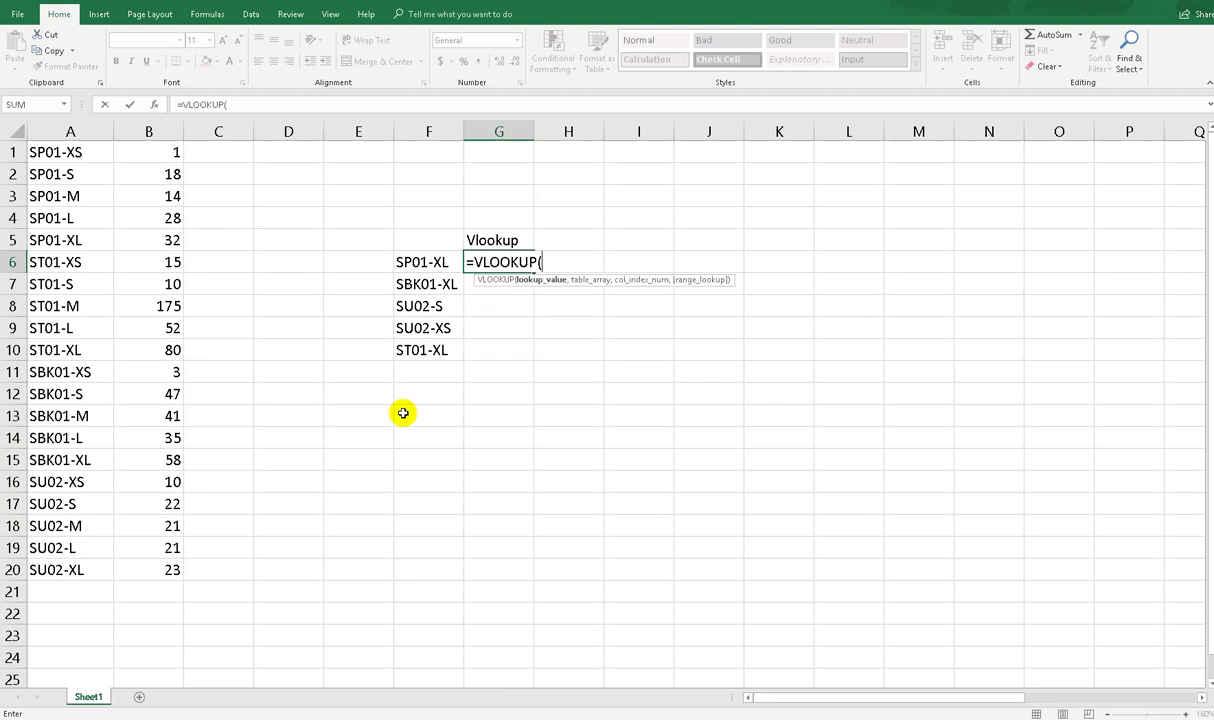
click(437, 262)
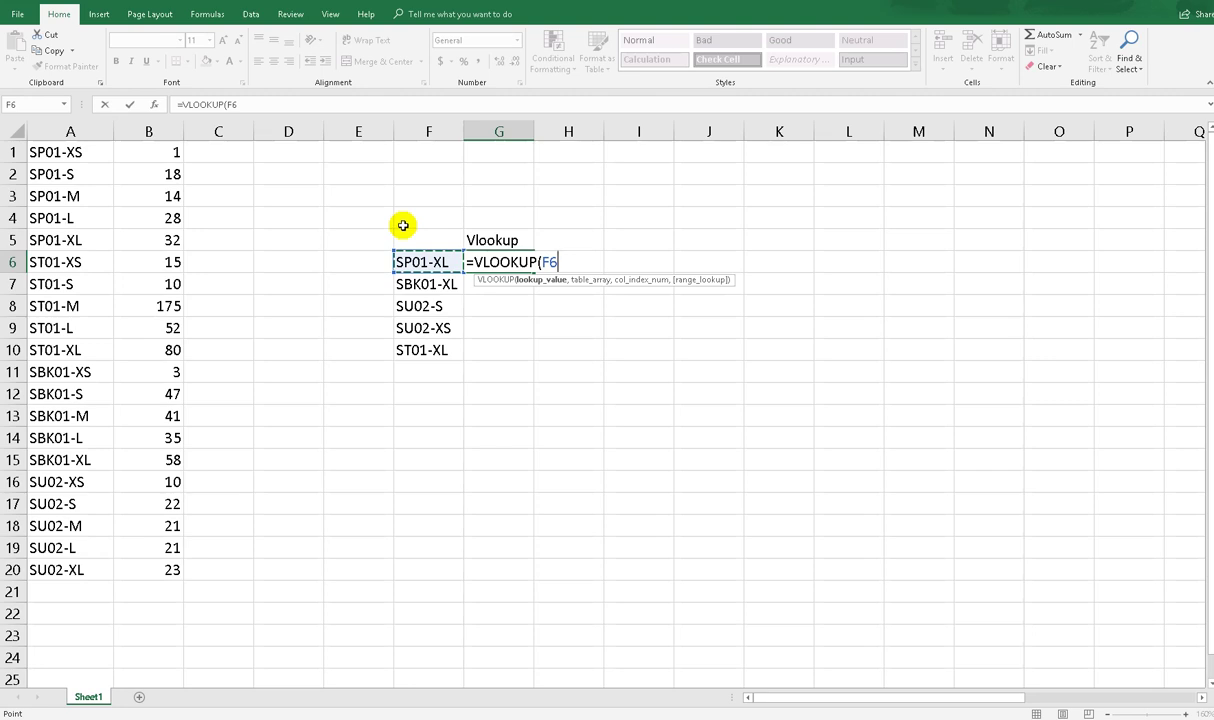
text(,)
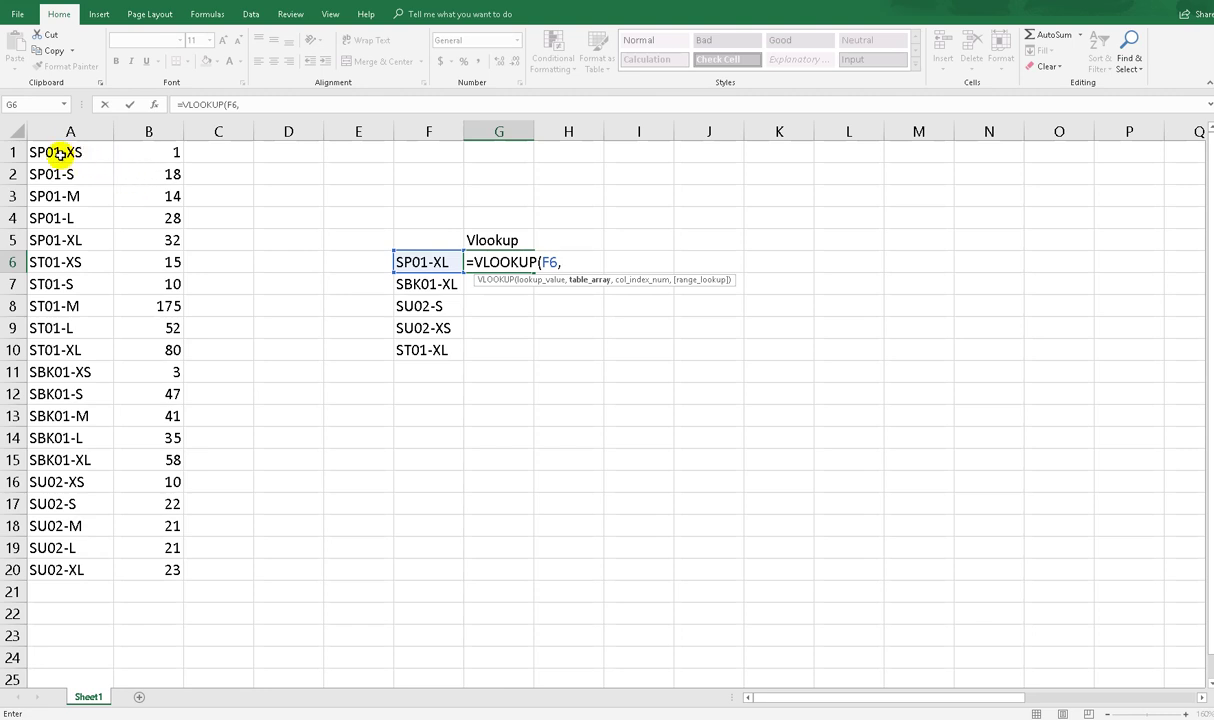
drag(58, 151, 160, 571)
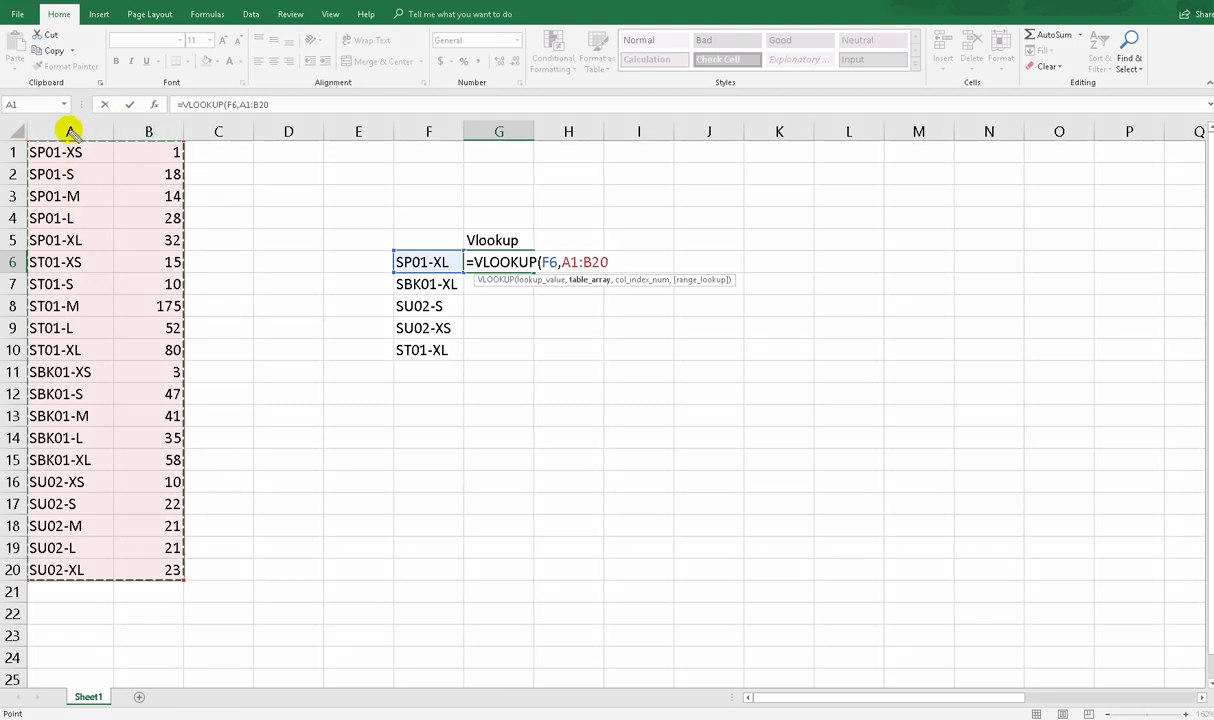
Make the table $A$1:$B$20 absolute, return column 2 with FALSE exact match, and commit.
mouse_move(54, 118)
mouse_down()
mouse_move(14, 195)
mouse_move(10, 535)
mouse_move(92, 475)
mouse_move(105, 189)
mouse_move(70, 115)
mouse_up()
drag(545, 248, 553, 240)
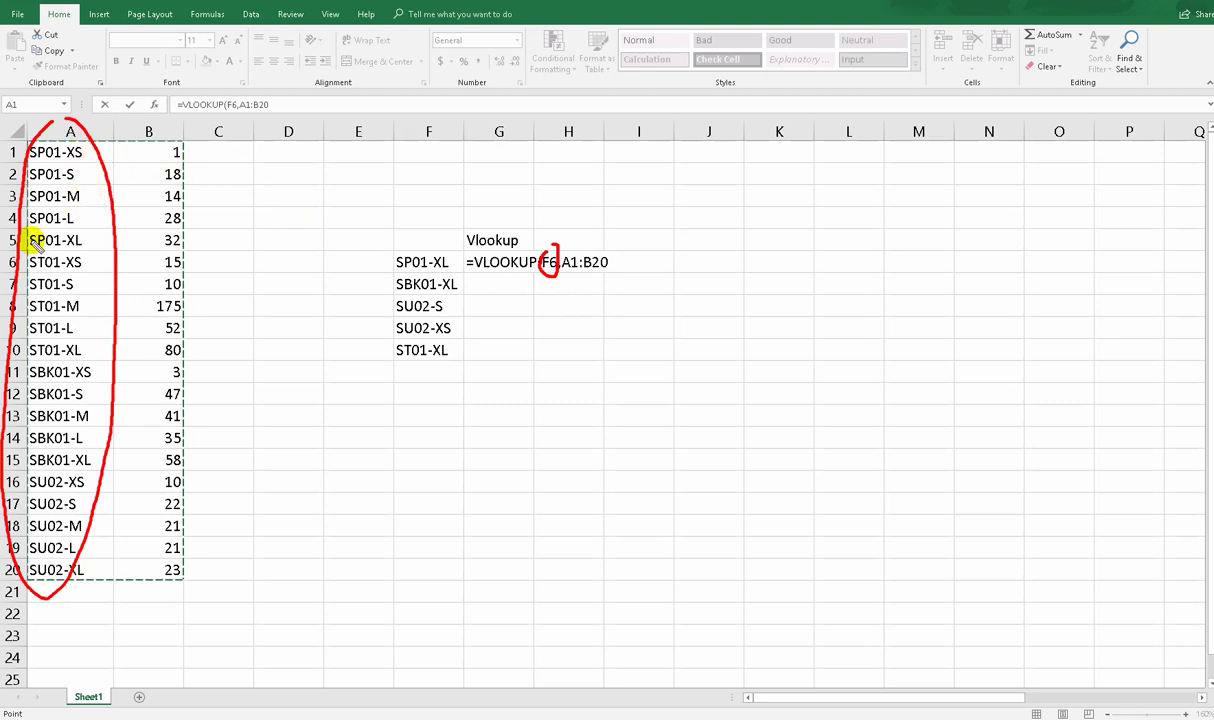
key(Escape)
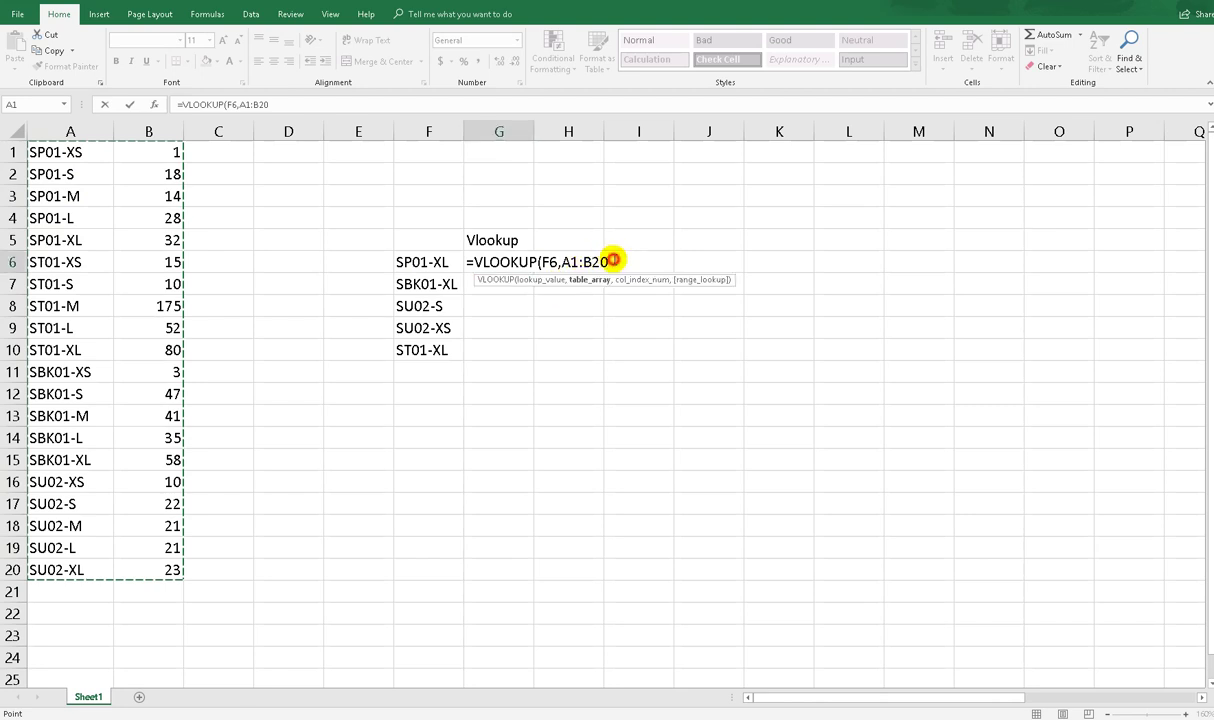
click(613, 260)
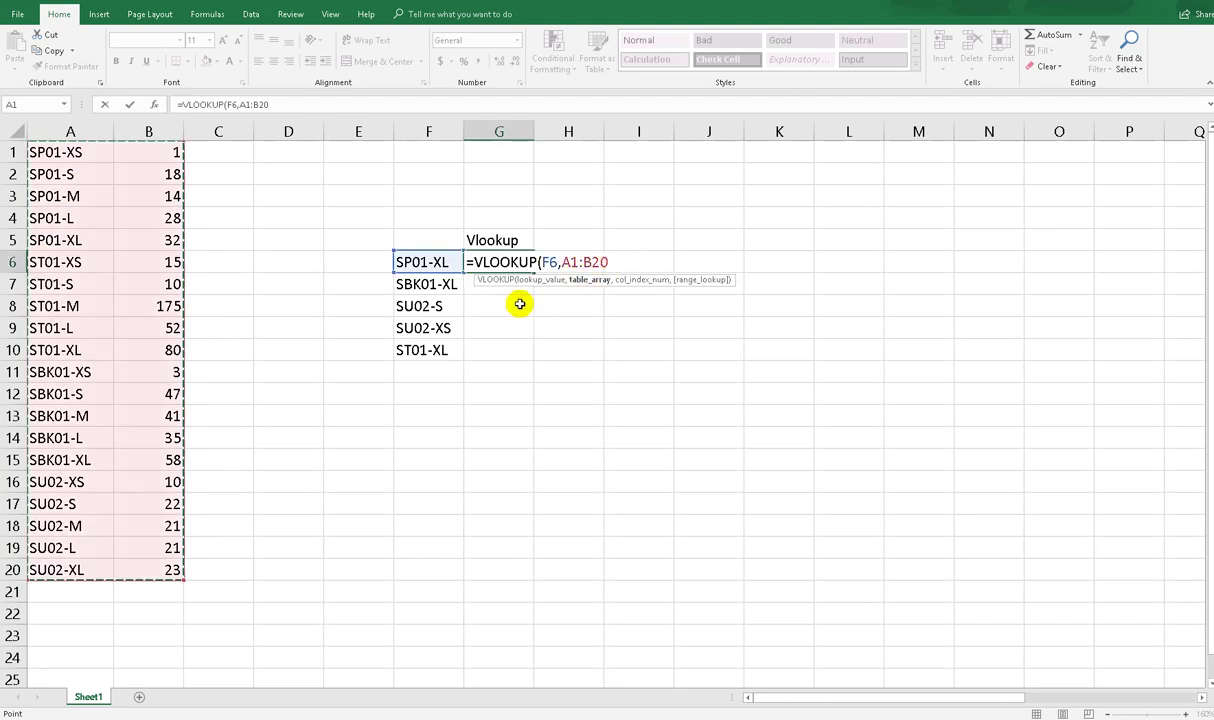
key(F4)
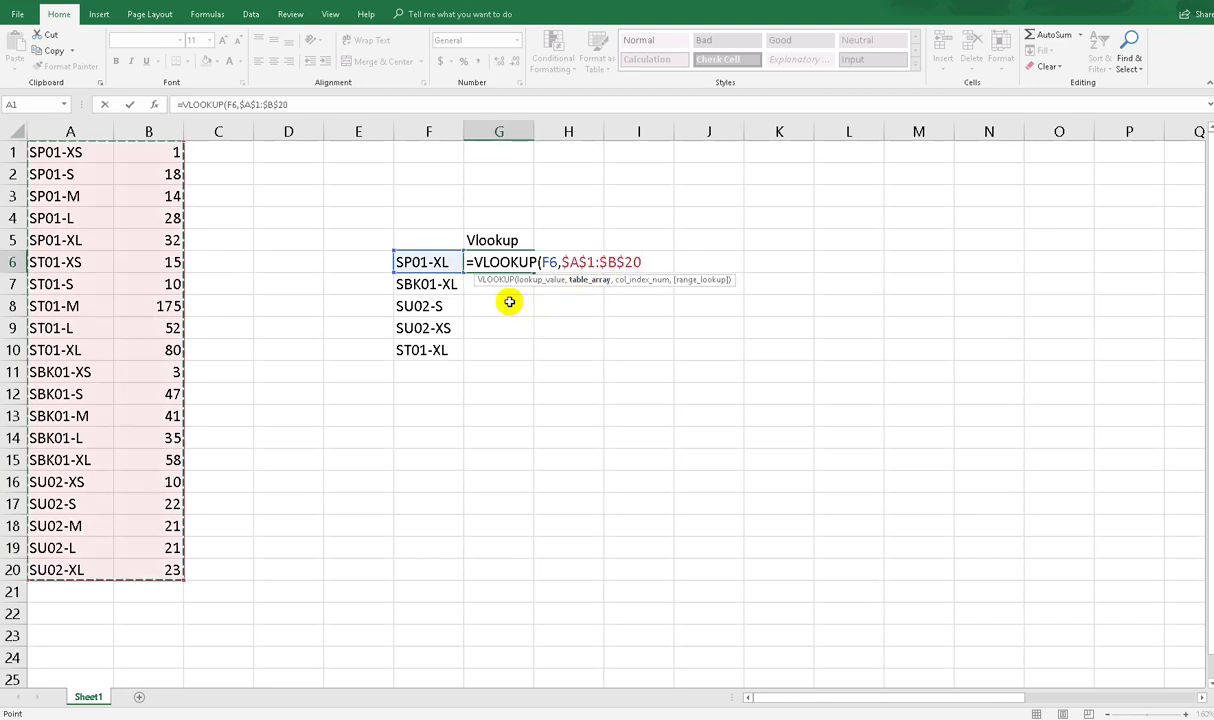
text(,2)
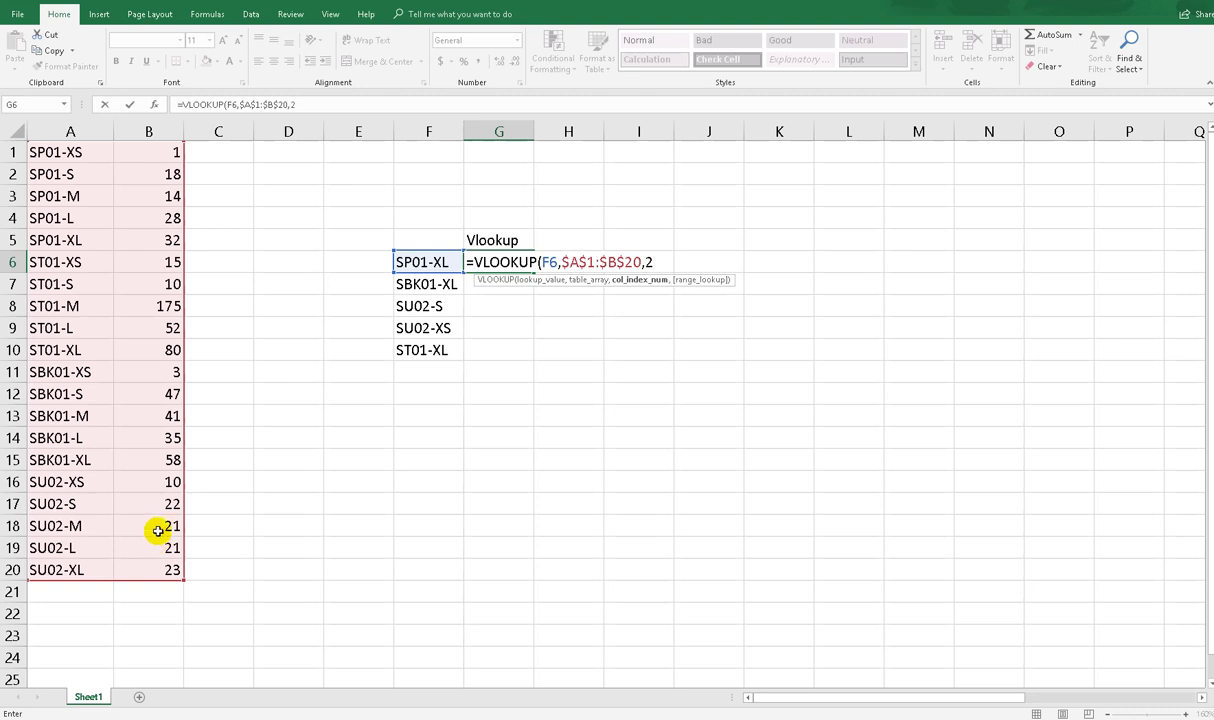
text(,)
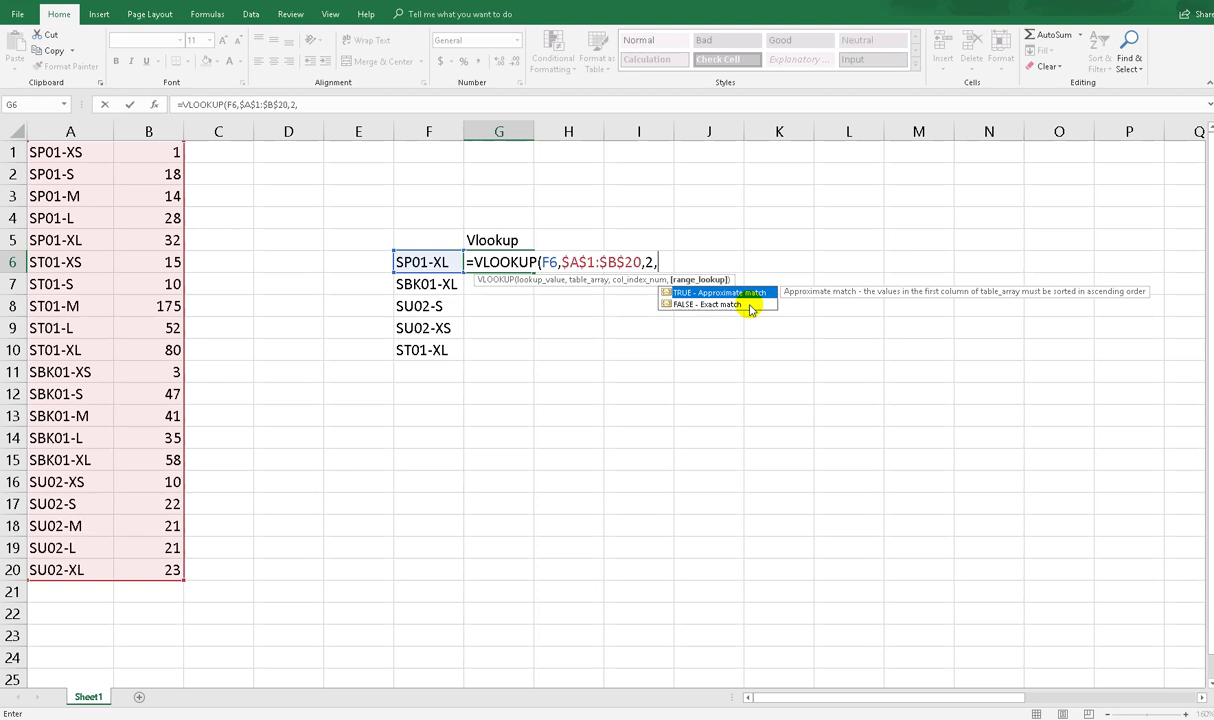
double_click(750, 305)
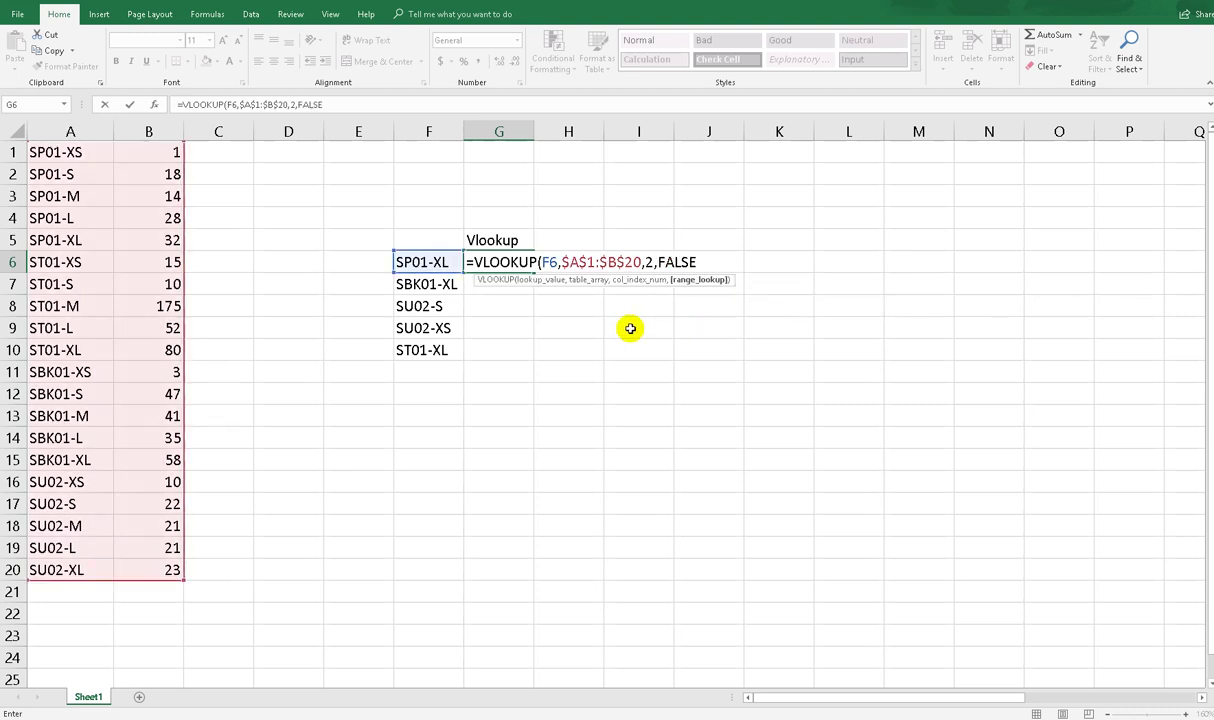
text())
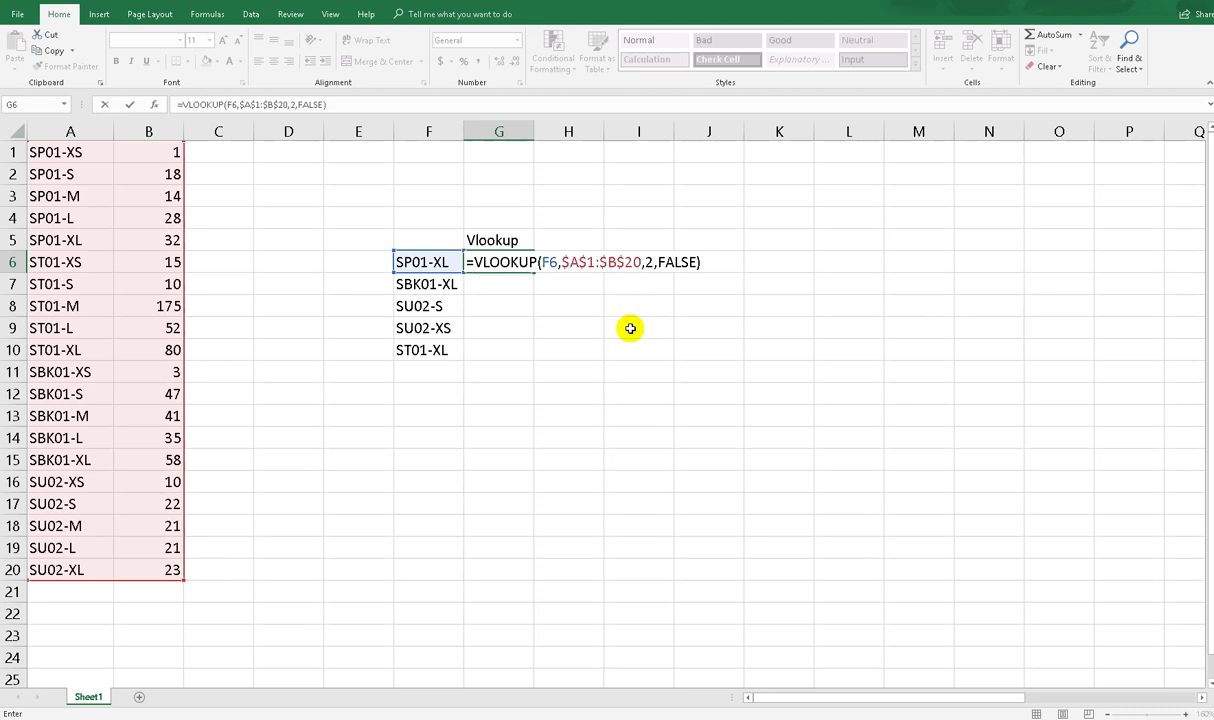
key(Return)
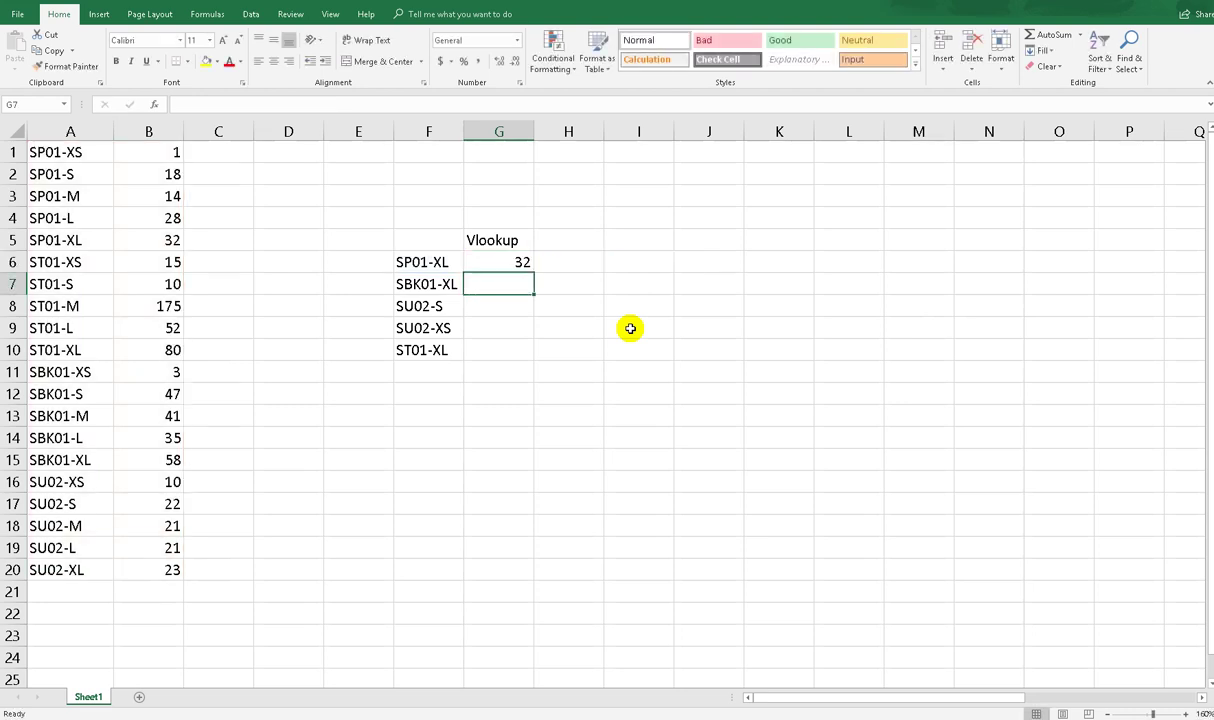
Fill the VLOOKUP from G6 down to G10, then mark up the 32 and 80 results to verify them.
click(505, 261)
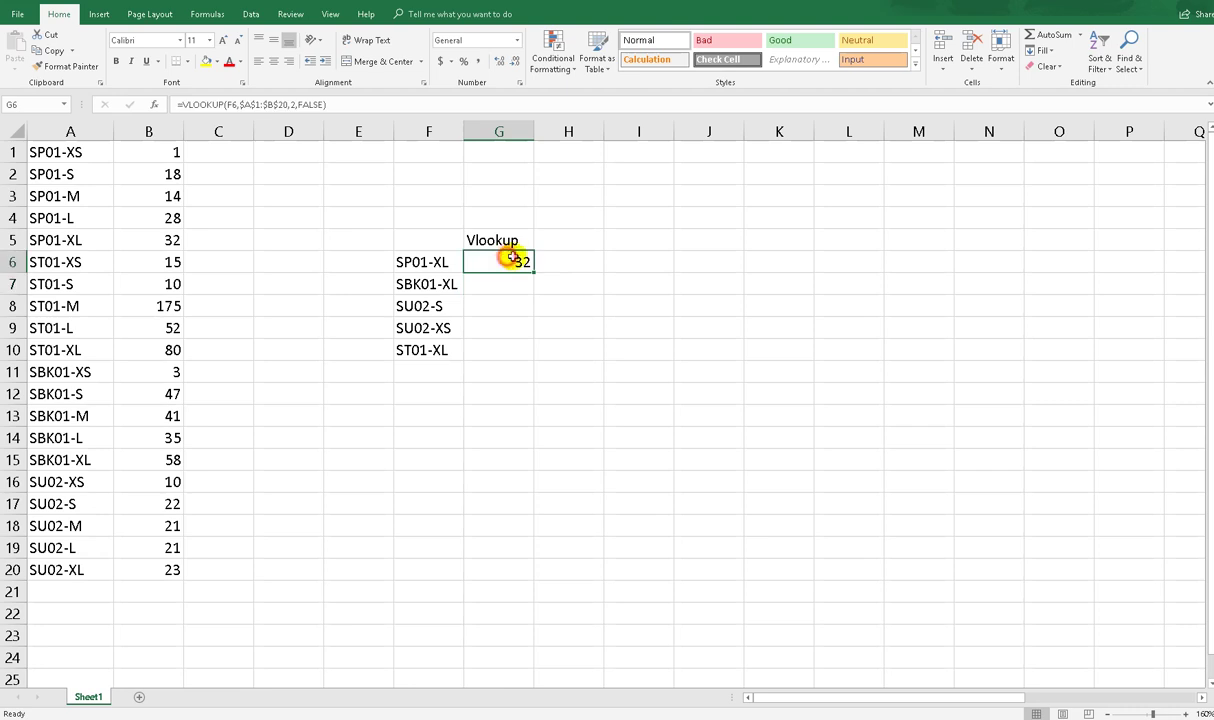
drag(535, 269, 499, 377)
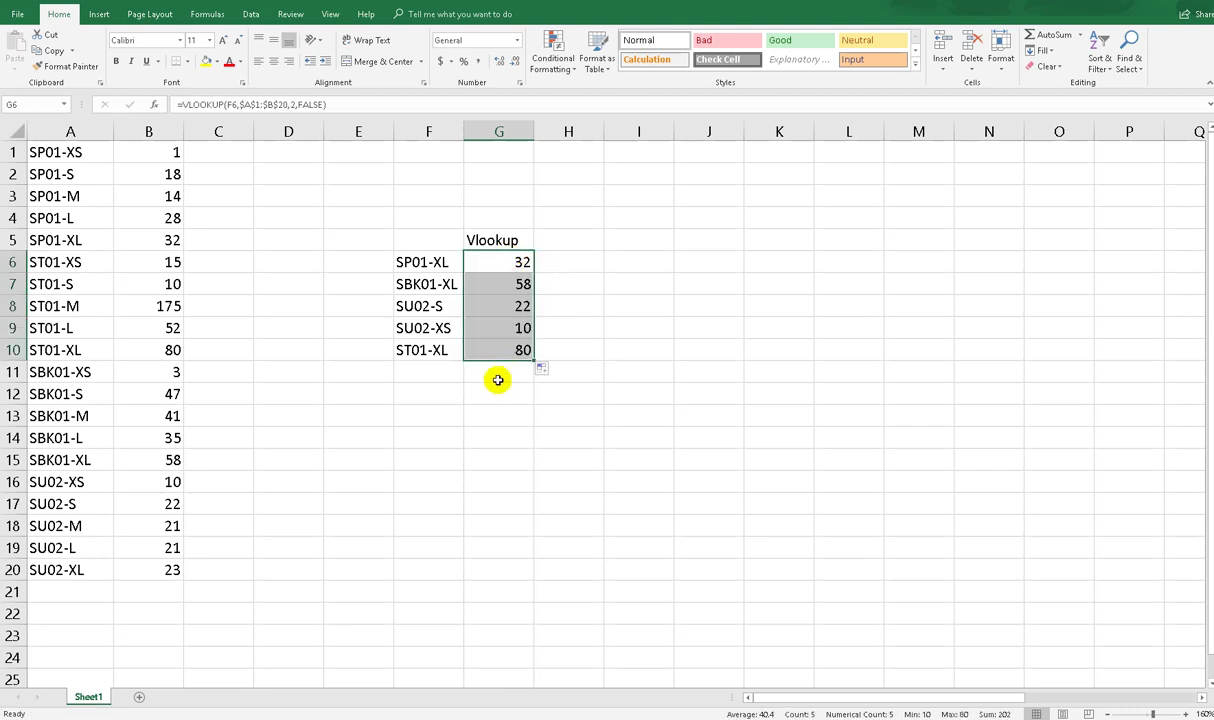
mouse_move(433, 244)
mouse_down()
mouse_move(390, 246)
mouse_move(440, 283)
mouse_move(420, 241)
mouse_up()
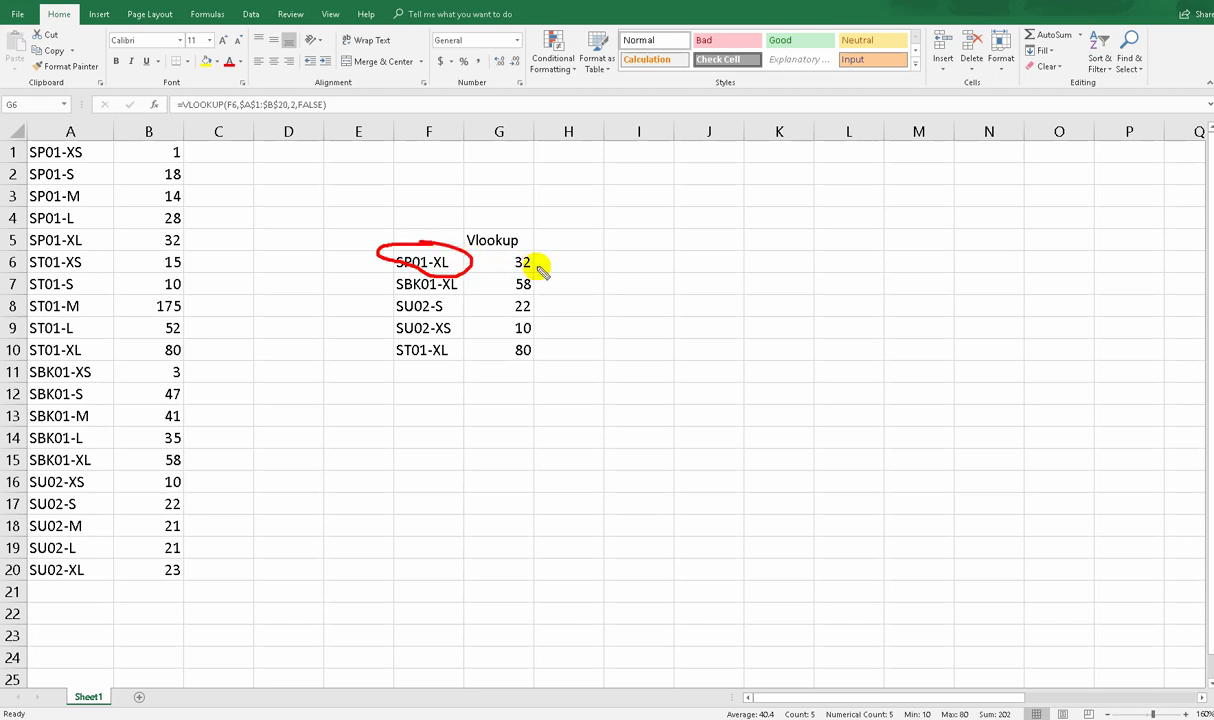
mouse_move(534, 247)
mouse_down()
mouse_move(500, 262)
mouse_move(500, 248)
mouse_up()
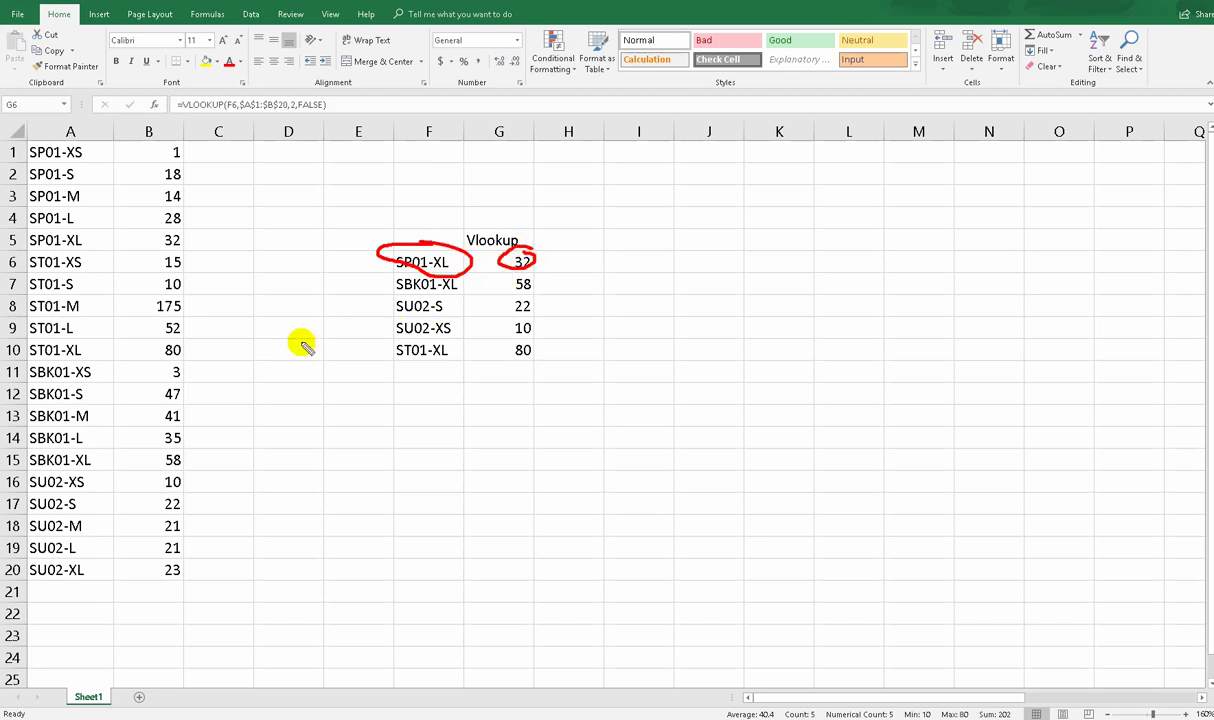
mouse_move(157, 238)
mouse_down()
mouse_move(150, 256)
mouse_move(148, 240)
mouse_move(138, 250)
mouse_up()
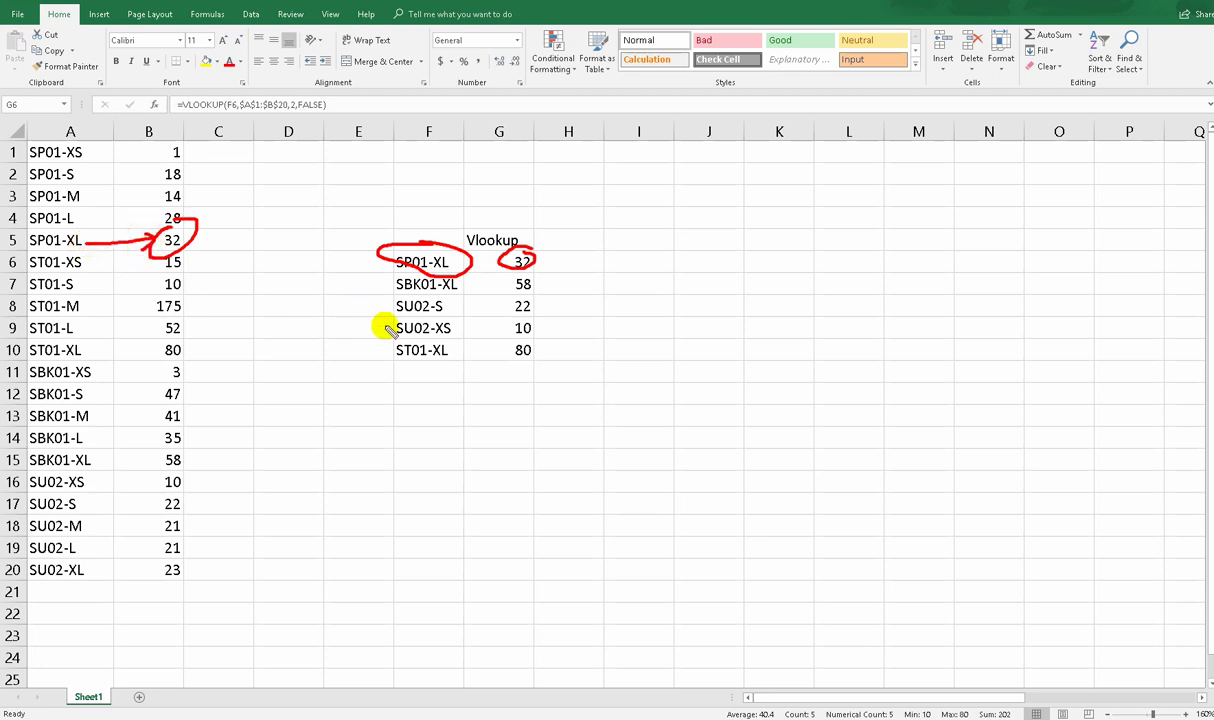
mouse_move(388, 337)
mouse_down()
mouse_move(385, 372)
mouse_move(469, 339)
mouse_move(396, 331)
mouse_up()
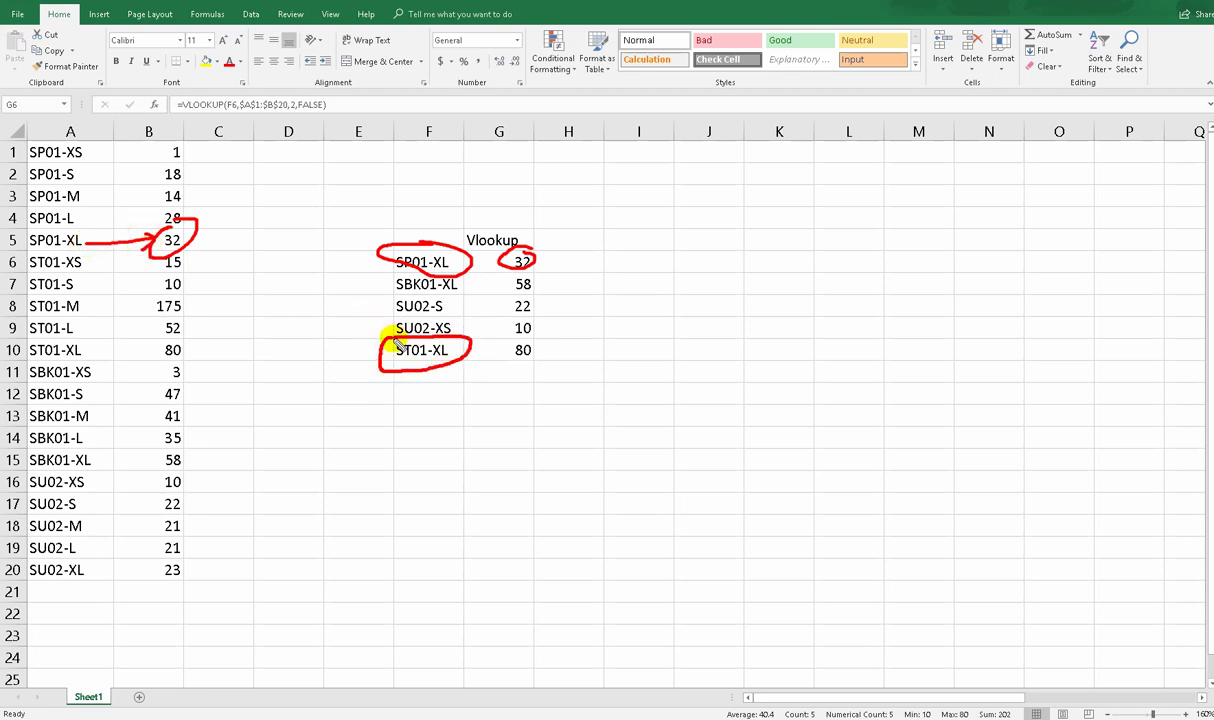
mouse_move(533, 340)
mouse_down()
mouse_move(512, 355)
mouse_move(524, 340)
mouse_up()
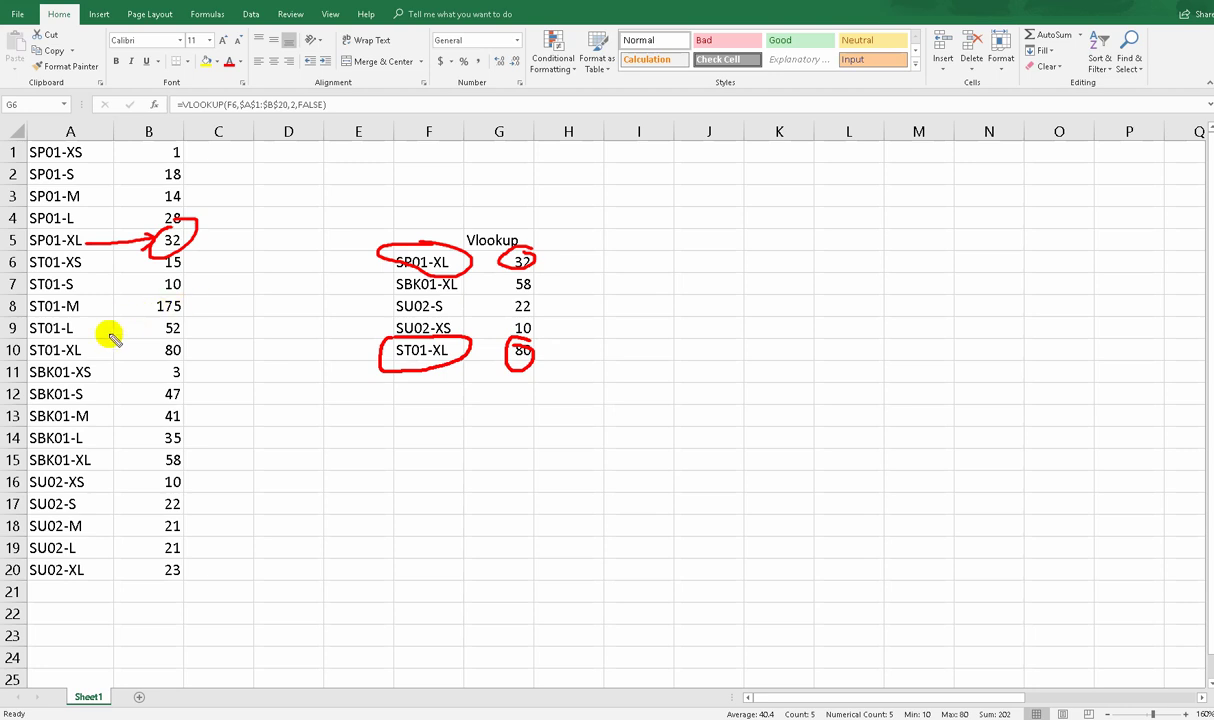
mouse_move(30, 337)
mouse_down()
mouse_move(135, 336)
mouse_move(144, 325)
mouse_move(170, 335)
mouse_up()
drag(281, 326, 366, 320)
key(Escape)
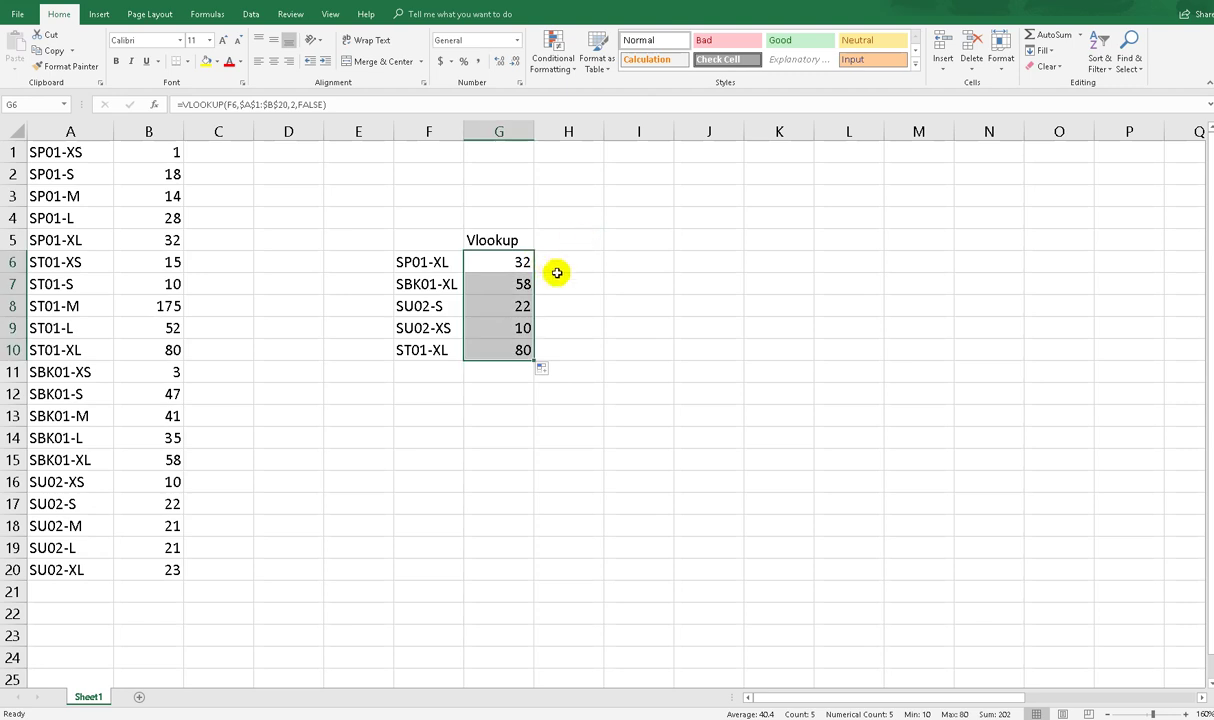
Enter the heading 'Hlookup' in H5.
click(568, 238)
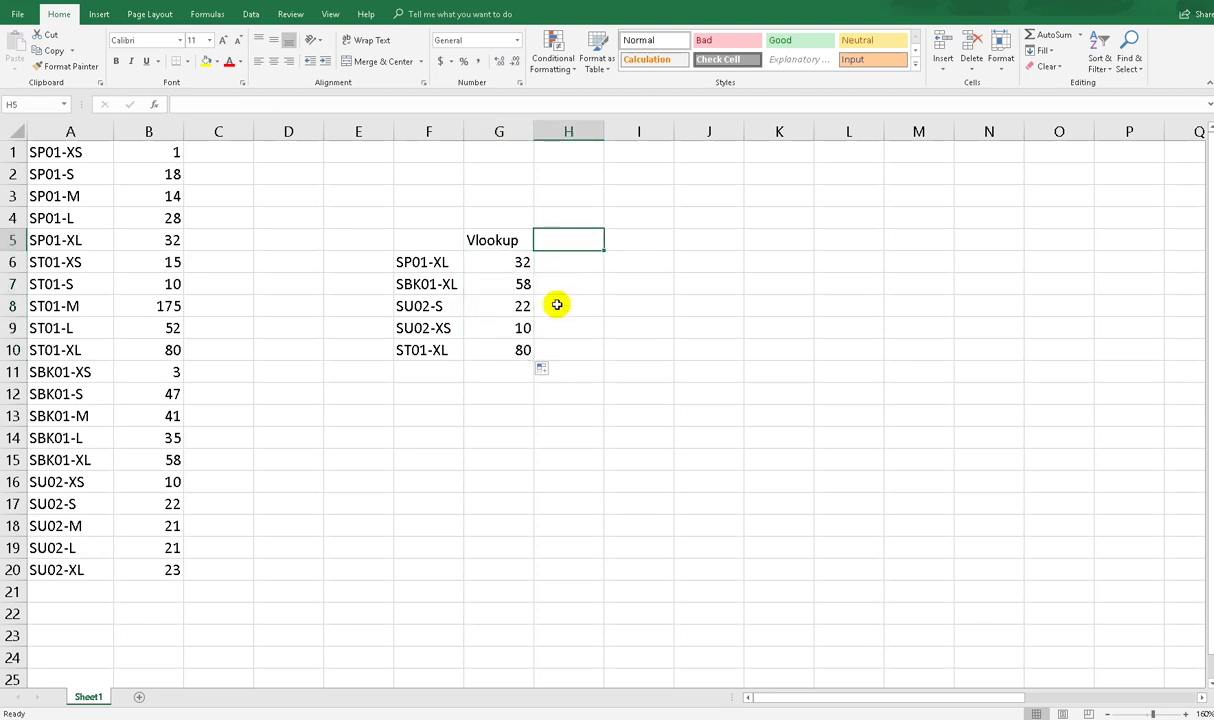
text(Hlookup)
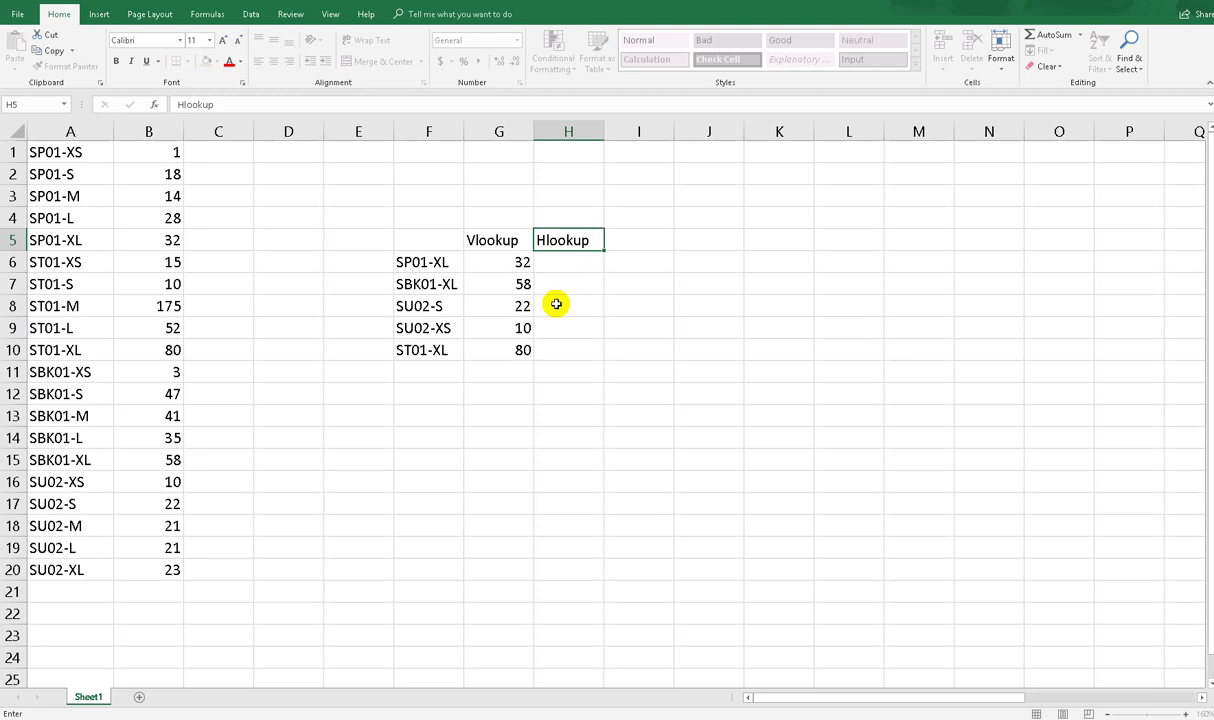
key(Return)
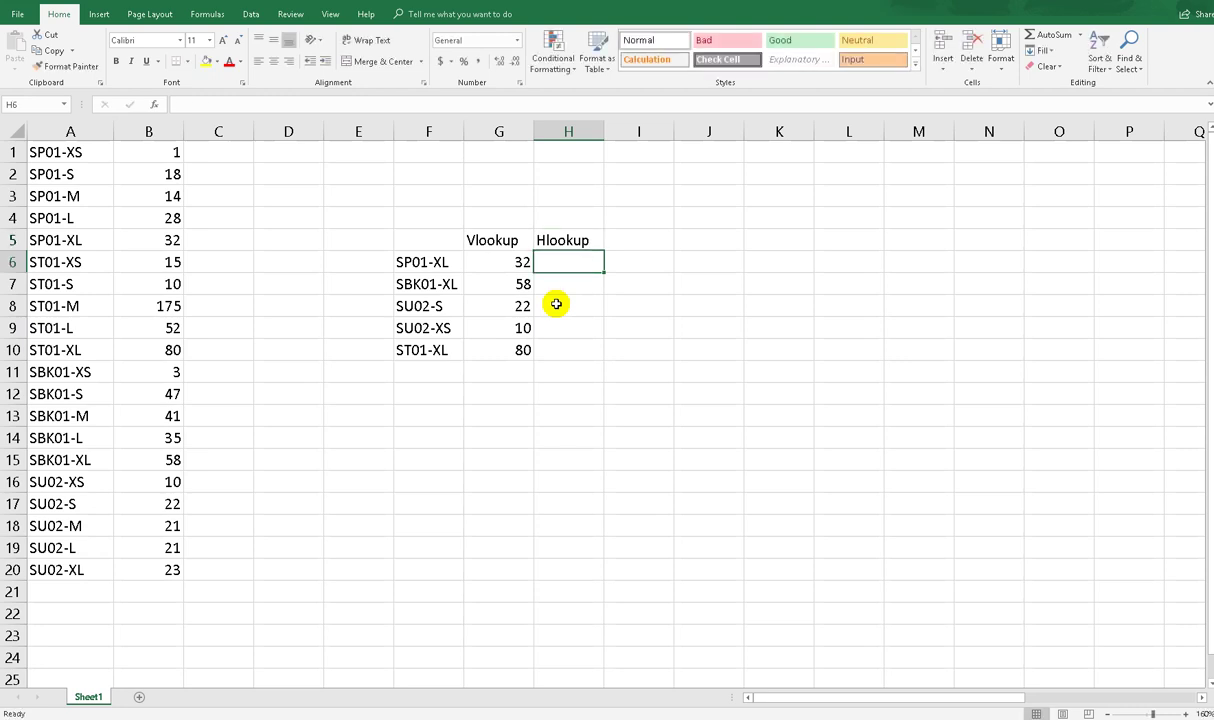
Copy A1:B20 and paste it transposed into rows 14–15 starting at D14.
drag(72, 150, 173, 569)
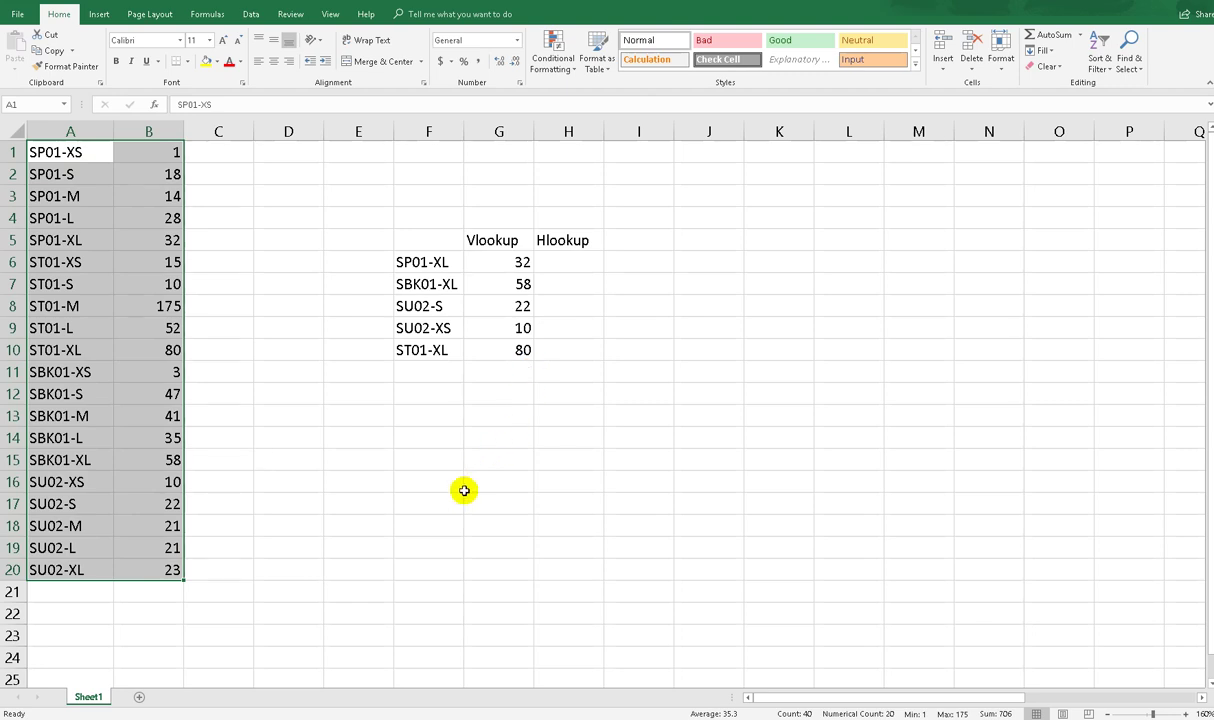
click(374, 495)
drag(50, 152, 136, 568)
key(ctrl+c)
right_click(300, 438)
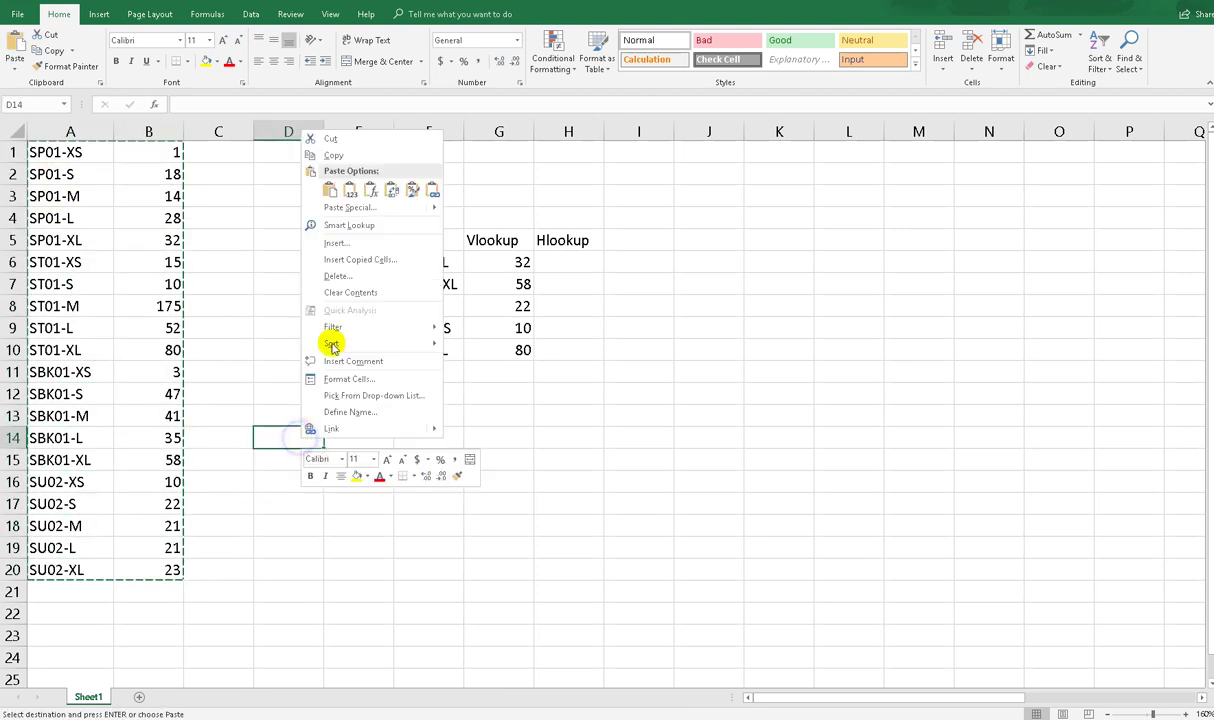
click(394, 193)
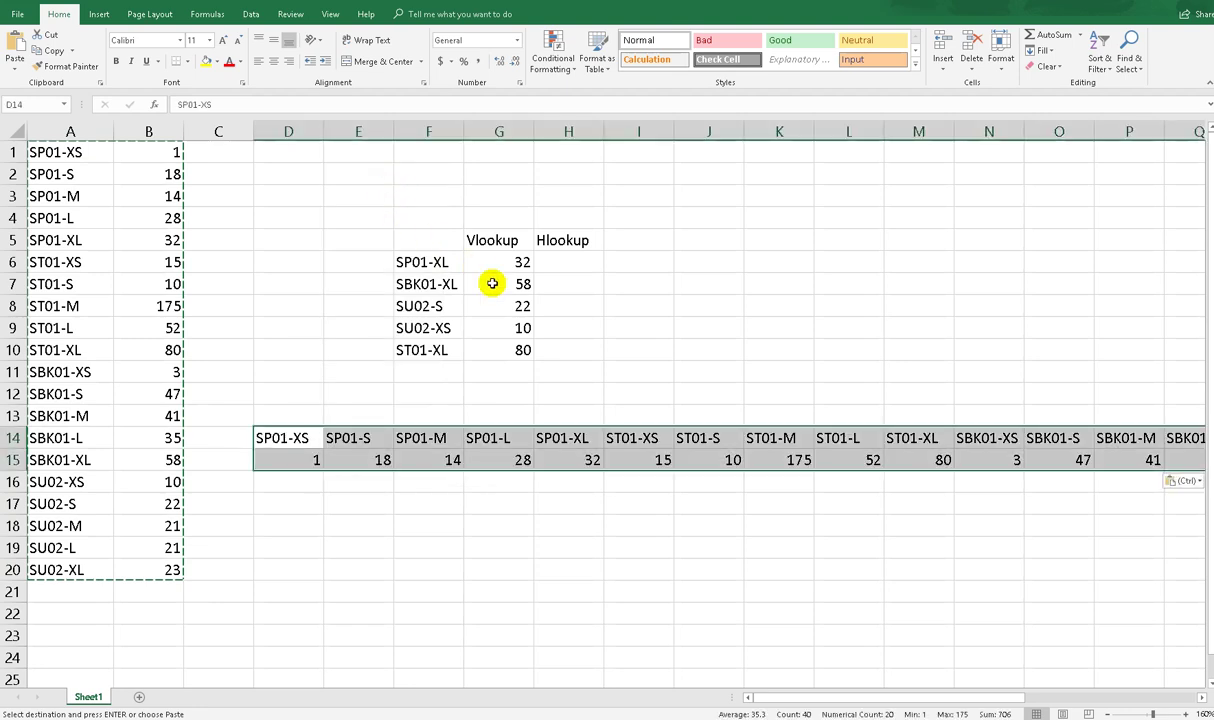
drag(845, 697, 890, 699)
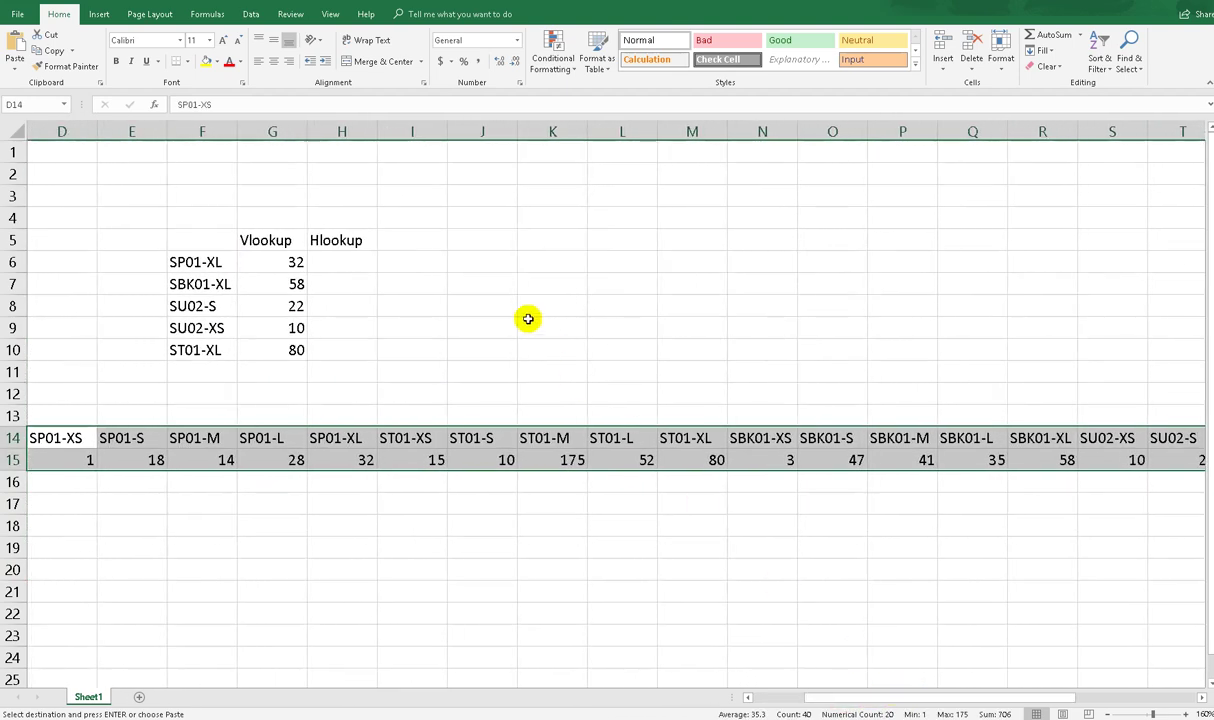
click(349, 260)
Enter =HLOOKUP(F6,$D$14:$W$15,2,FALSE) in H6, returning 32 for SP01-XL.
text(=)
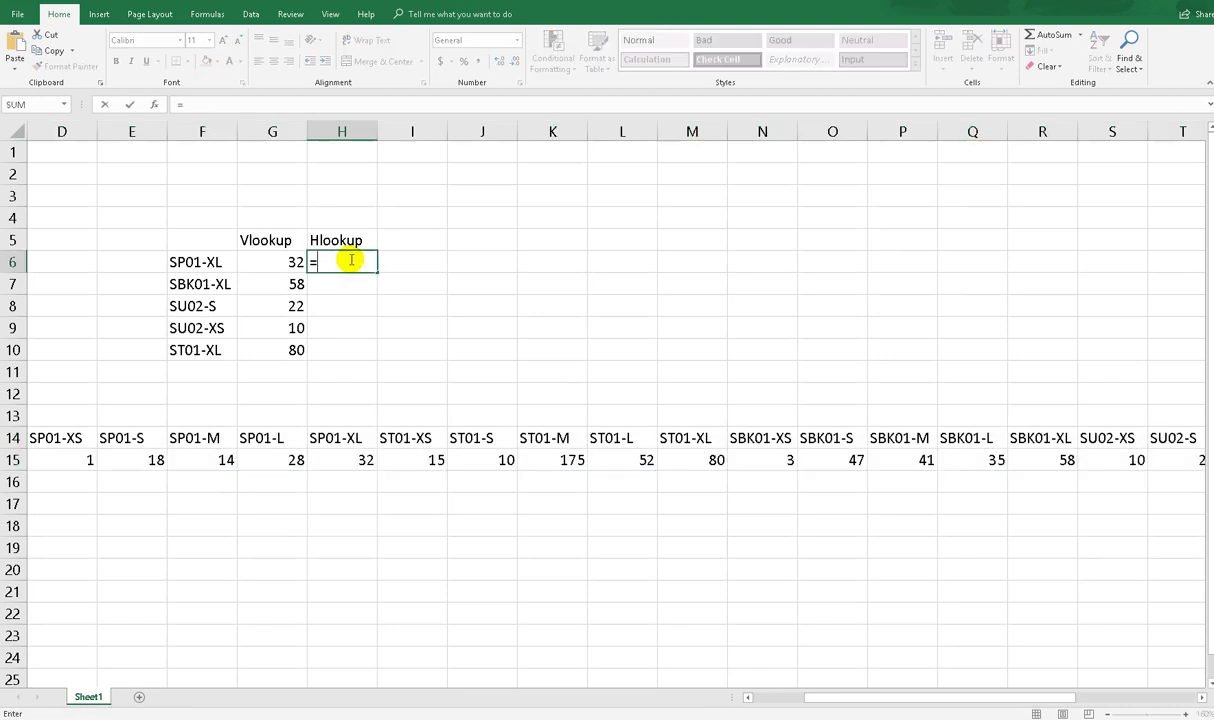
text(Hlo)
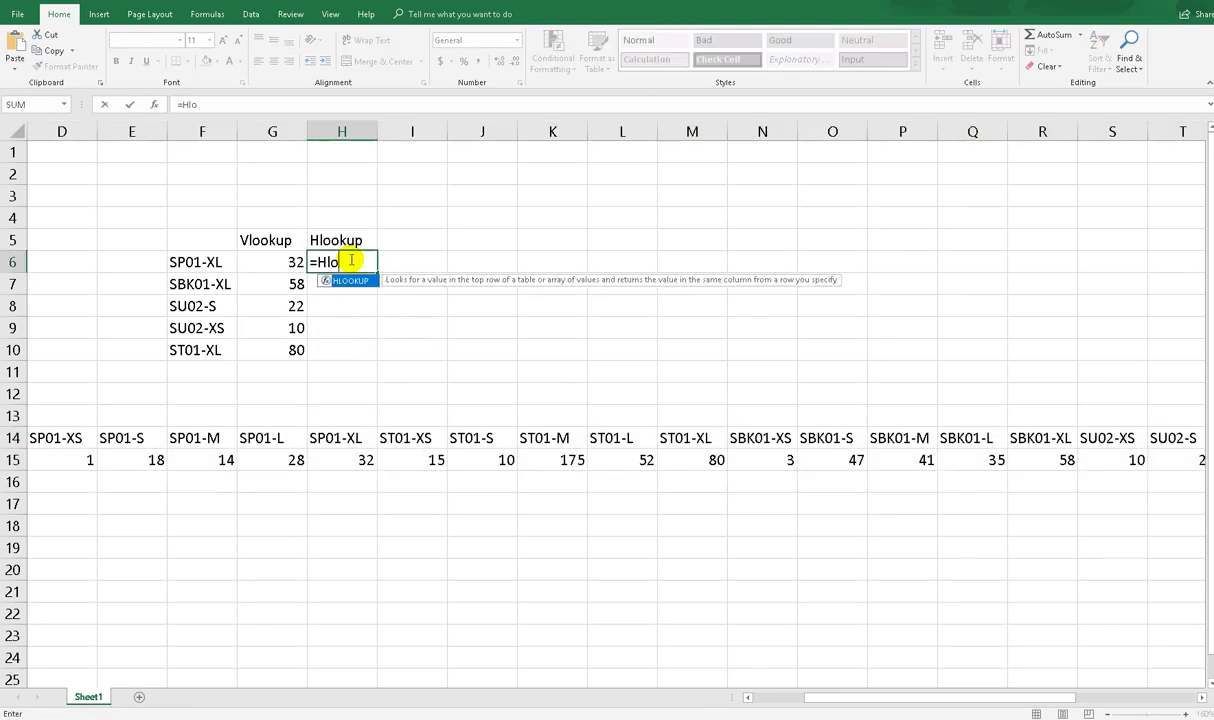
key(Tab)
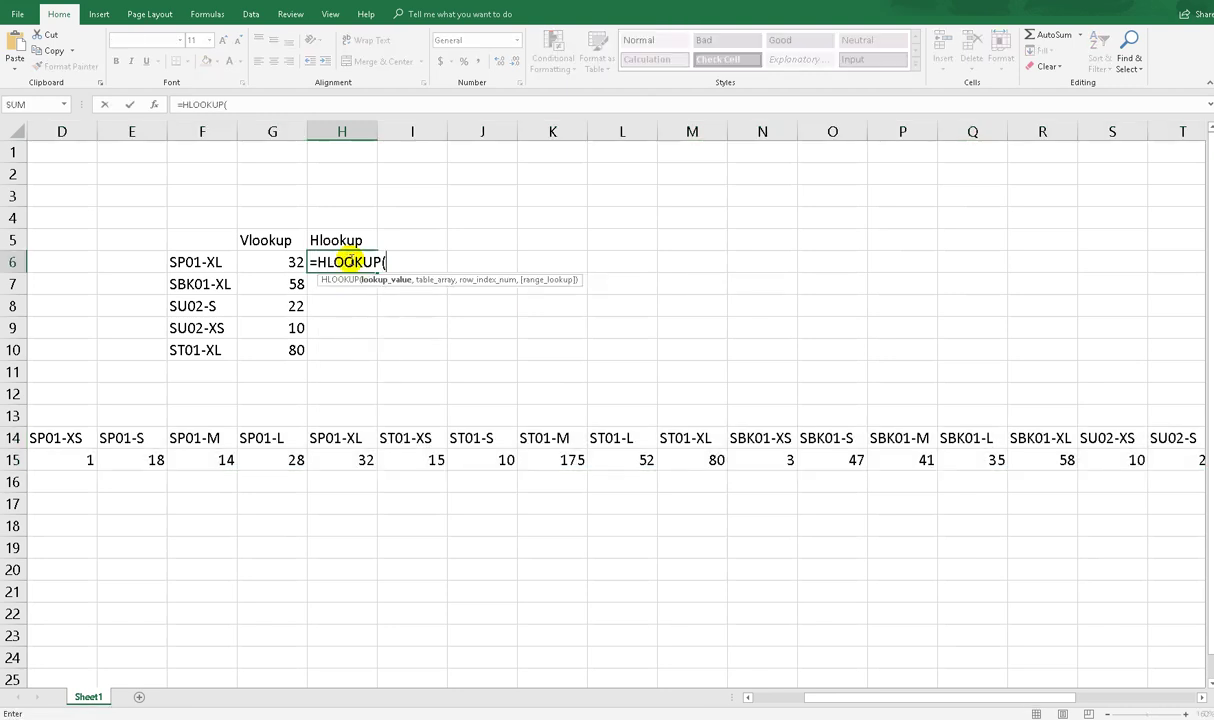
click(195, 262)
text(,)
drag(54, 428, 1140, 462)
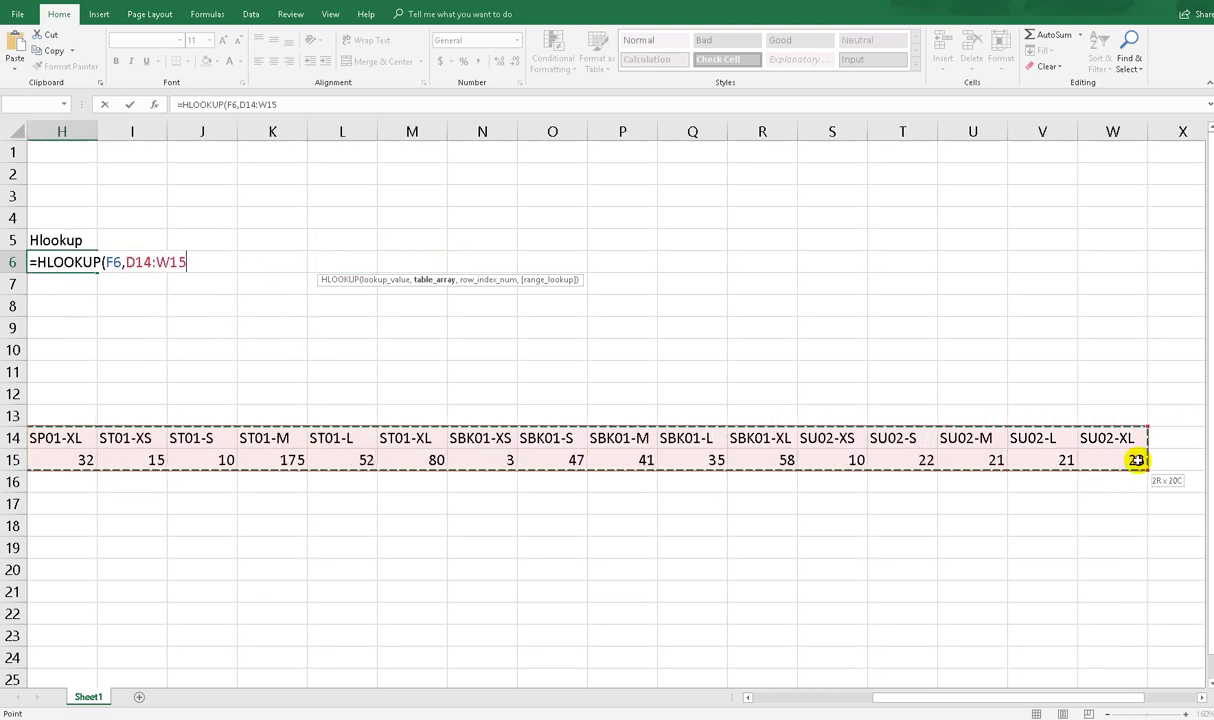
drag(953, 701, 778, 692)
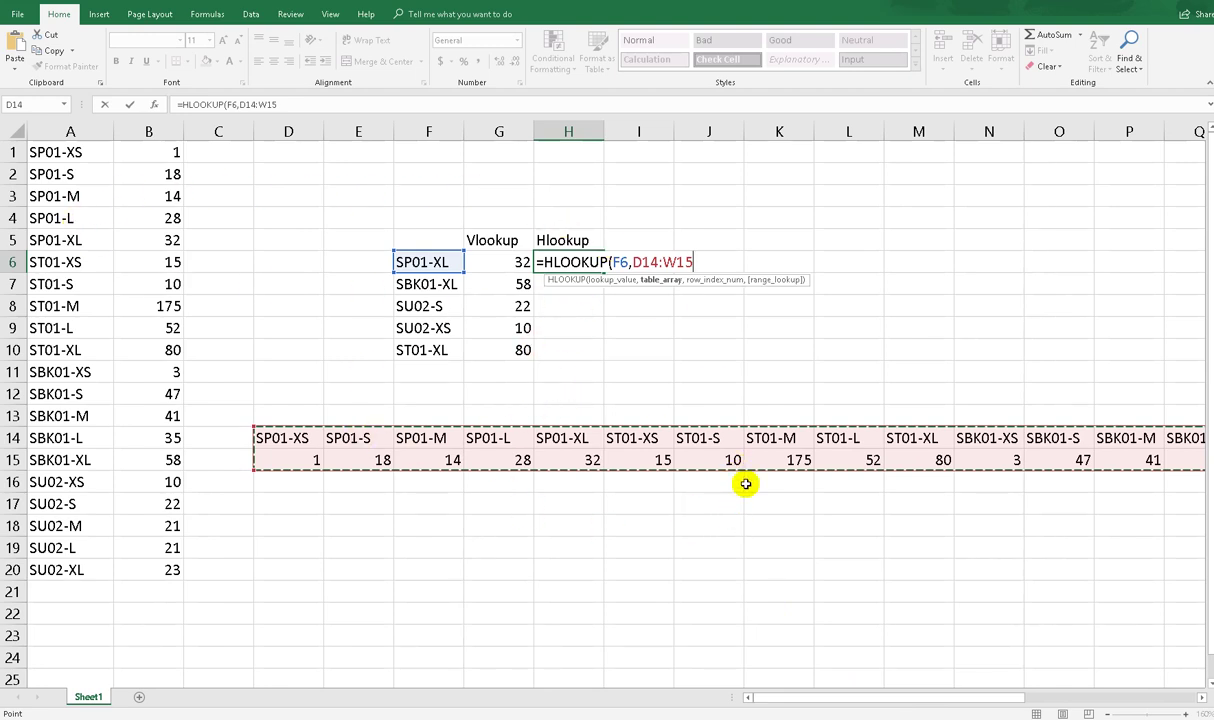
key(F4)
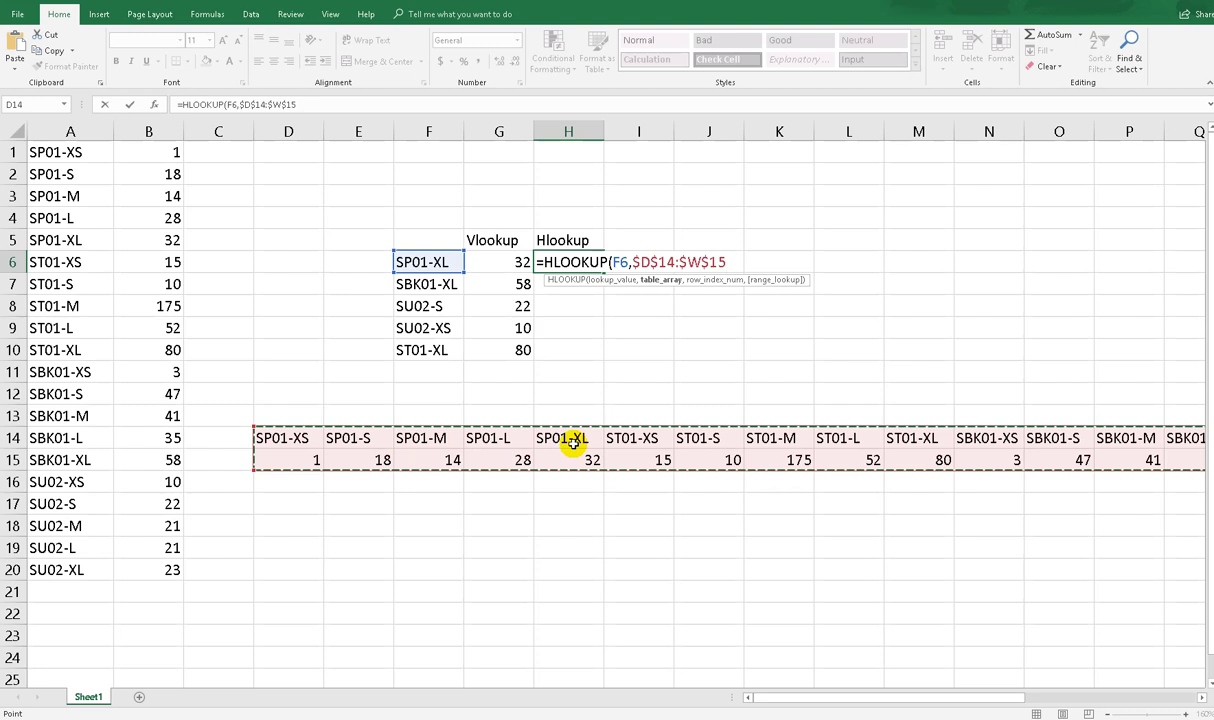
text(,)
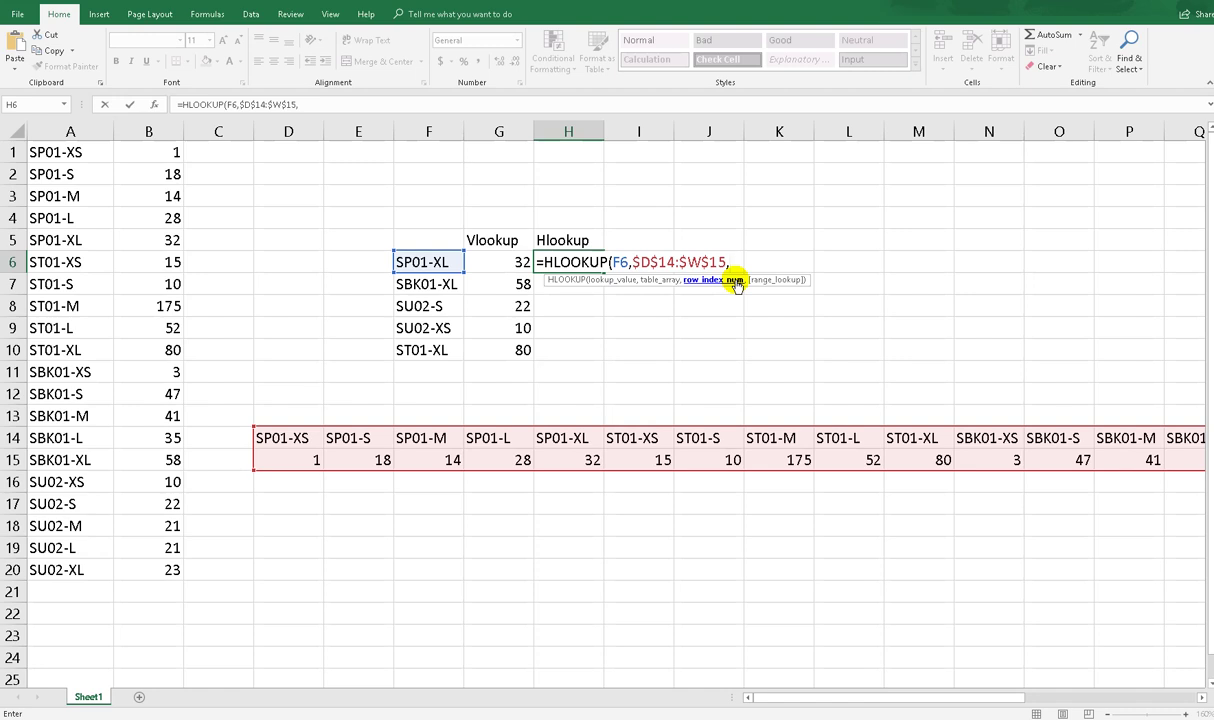
text(2,)
key(Down)
key(Escape)
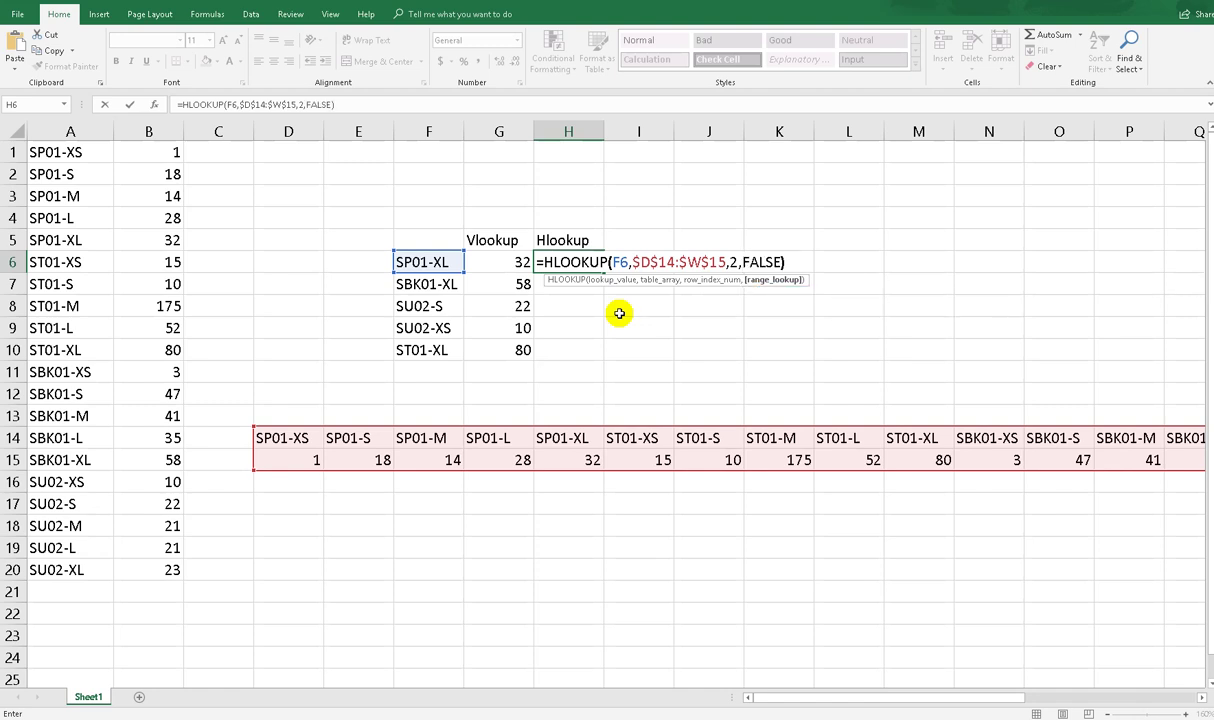
key(Return)
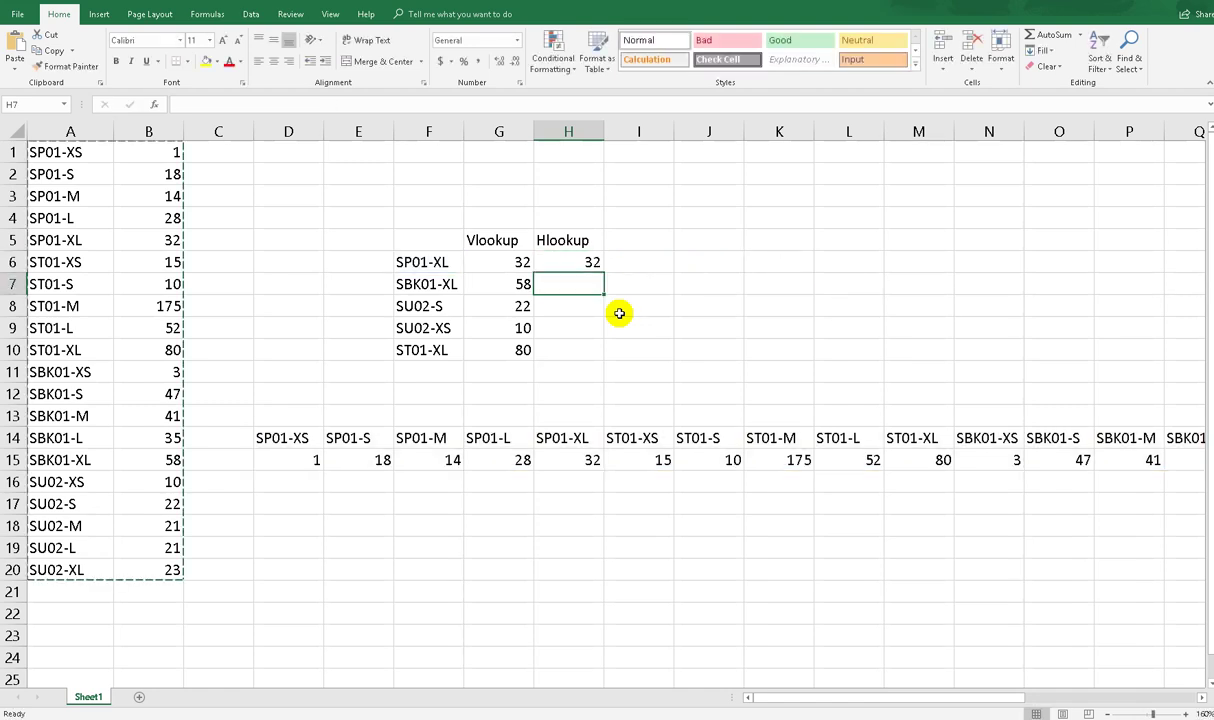
Fill the HLOOKUP from H6 down to H10 and mark up how its results match the Vlookup column.
click(579, 260)
drag(603, 272, 527, 352)
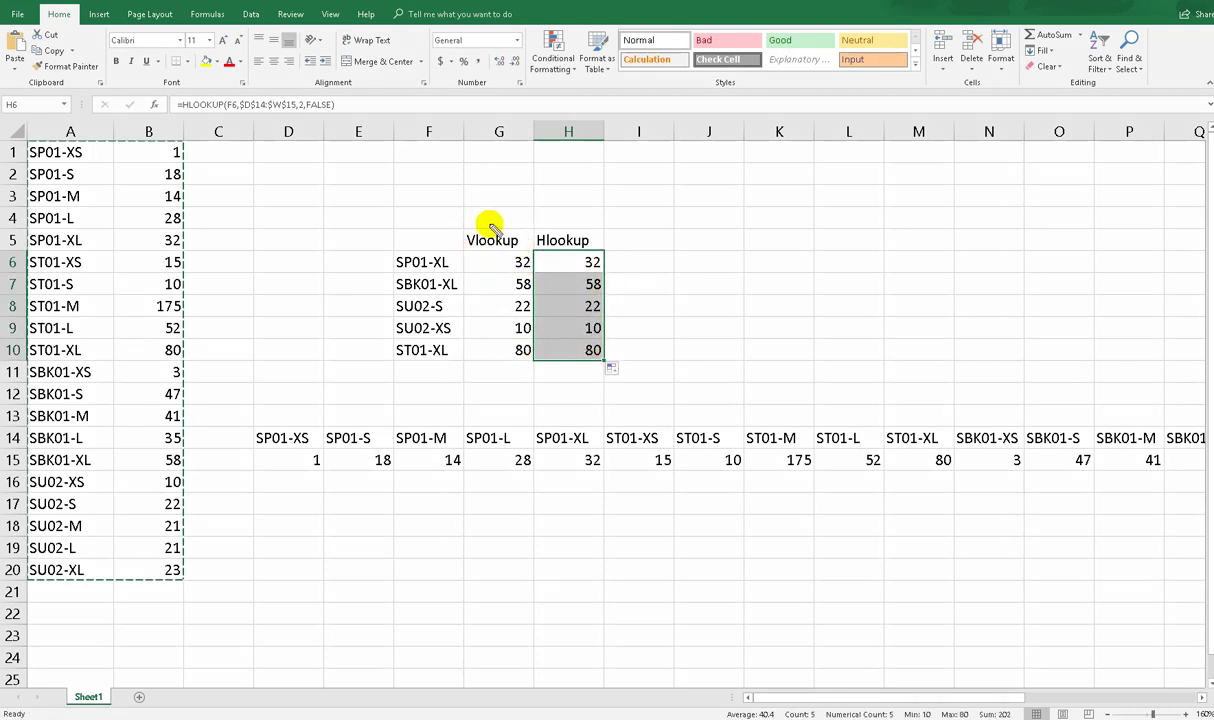
drag(548, 216, 608, 240)
mouse_move(487, 224)
mouse_down()
mouse_move(463, 240)
mouse_move(519, 230)
mouse_up()
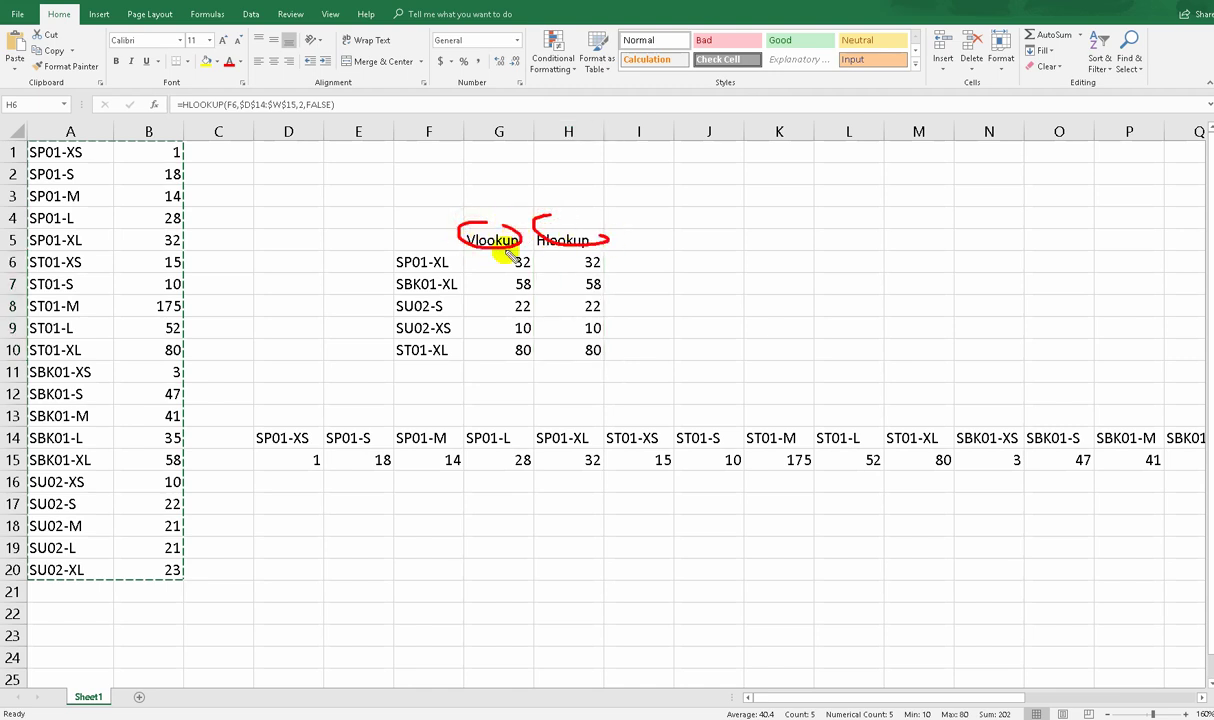
drag(636, 262, 677, 252)
drag(631, 296, 657, 290)
drag(628, 330, 672, 323)
drag(618, 364, 670, 358)
mouse_move(281, 406)
mouse_down()
mouse_move(265, 463)
mouse_move(268, 406)
mouse_up()
mouse_move(247, 463)
mouse_down()
mouse_move(539, 466)
mouse_move(580, 485)
mouse_move(545, 493)
mouse_up()
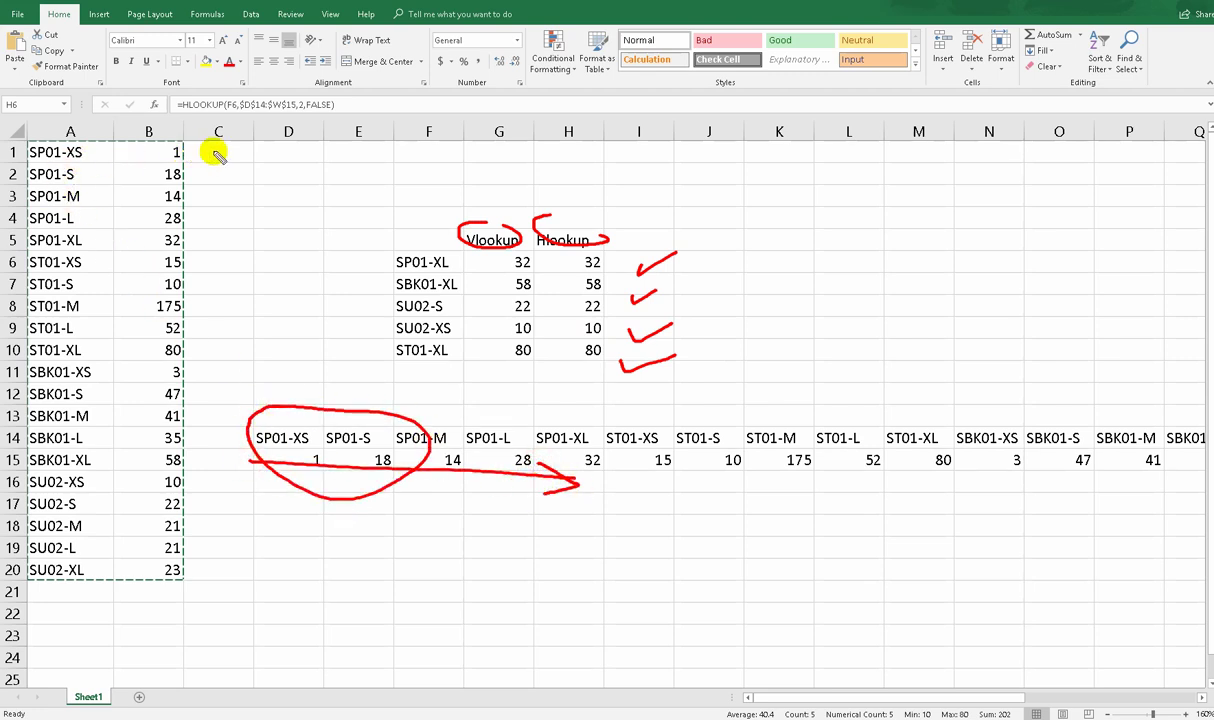
mouse_move(85, 146)
mouse_down()
mouse_move(60, 271)
mouse_move(64, 345)
mouse_up()
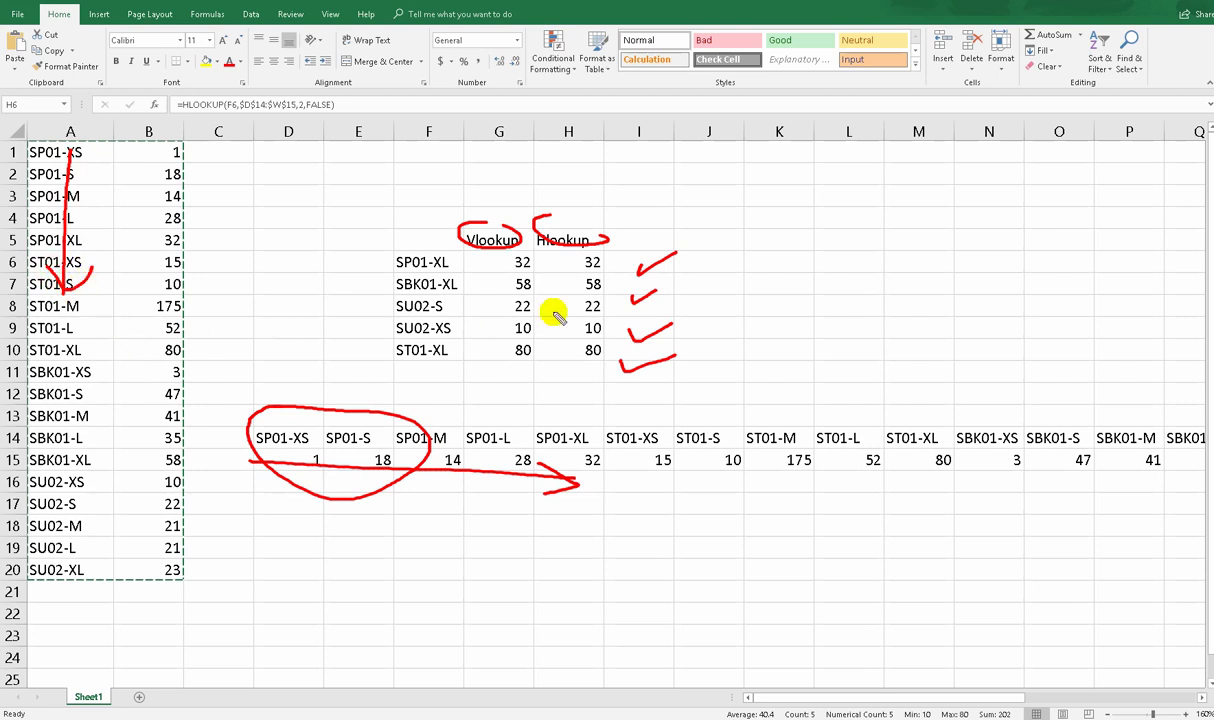
key(Escape)
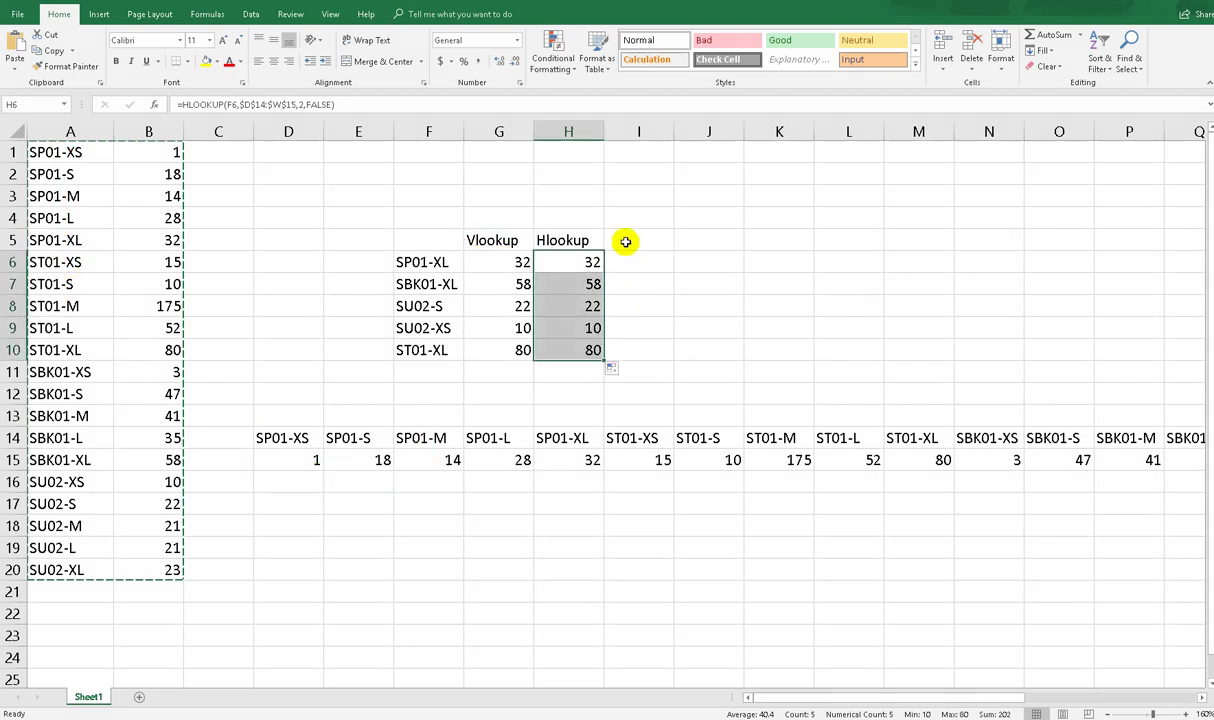
click(625, 241)
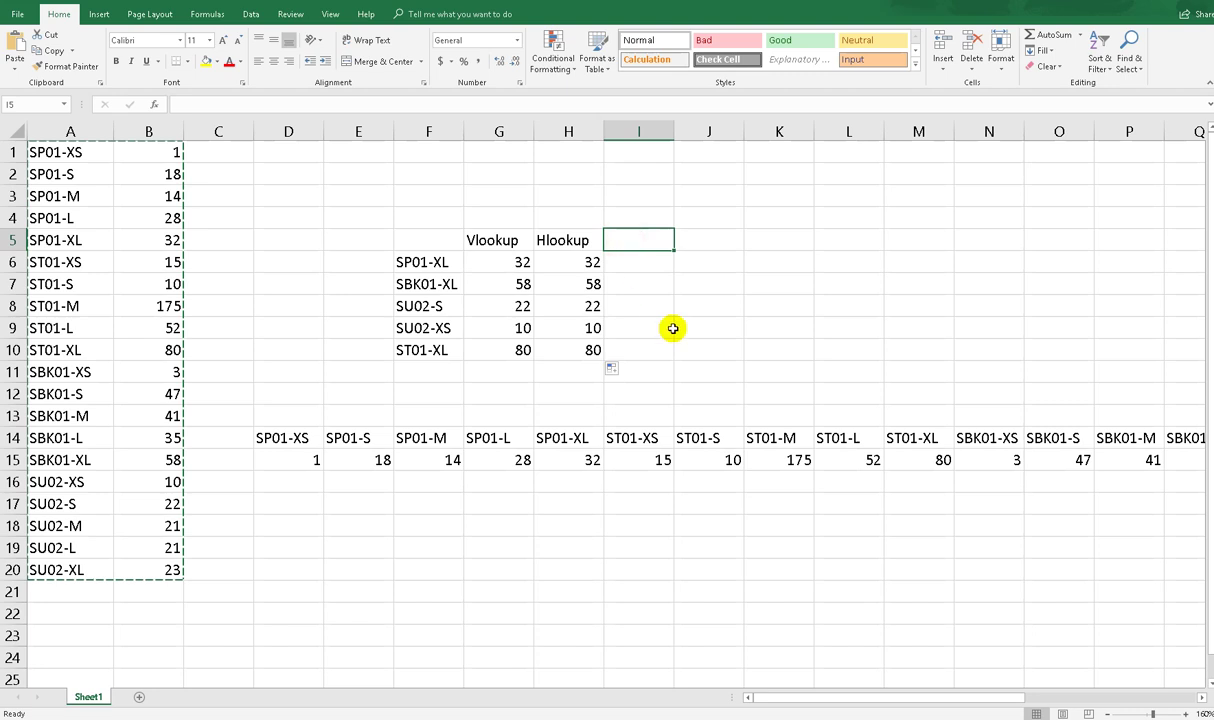
Type the heading 'Index & Match' into I5.
text(Index & Match)
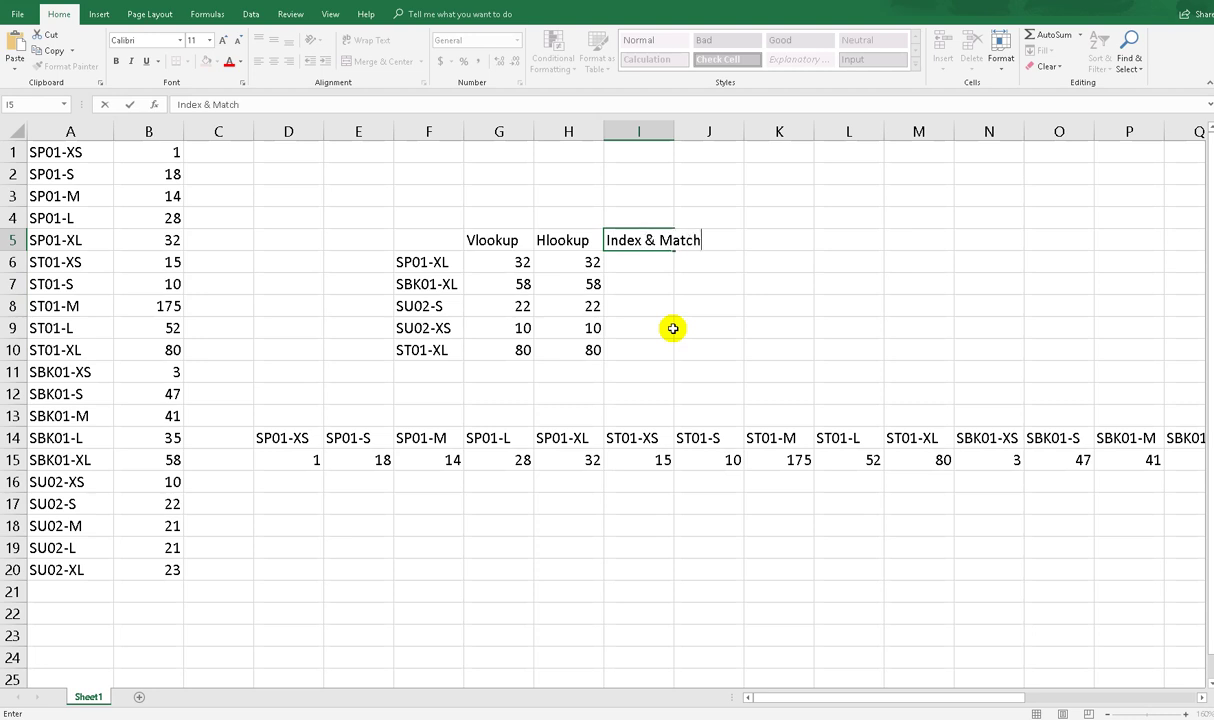
key(Return)
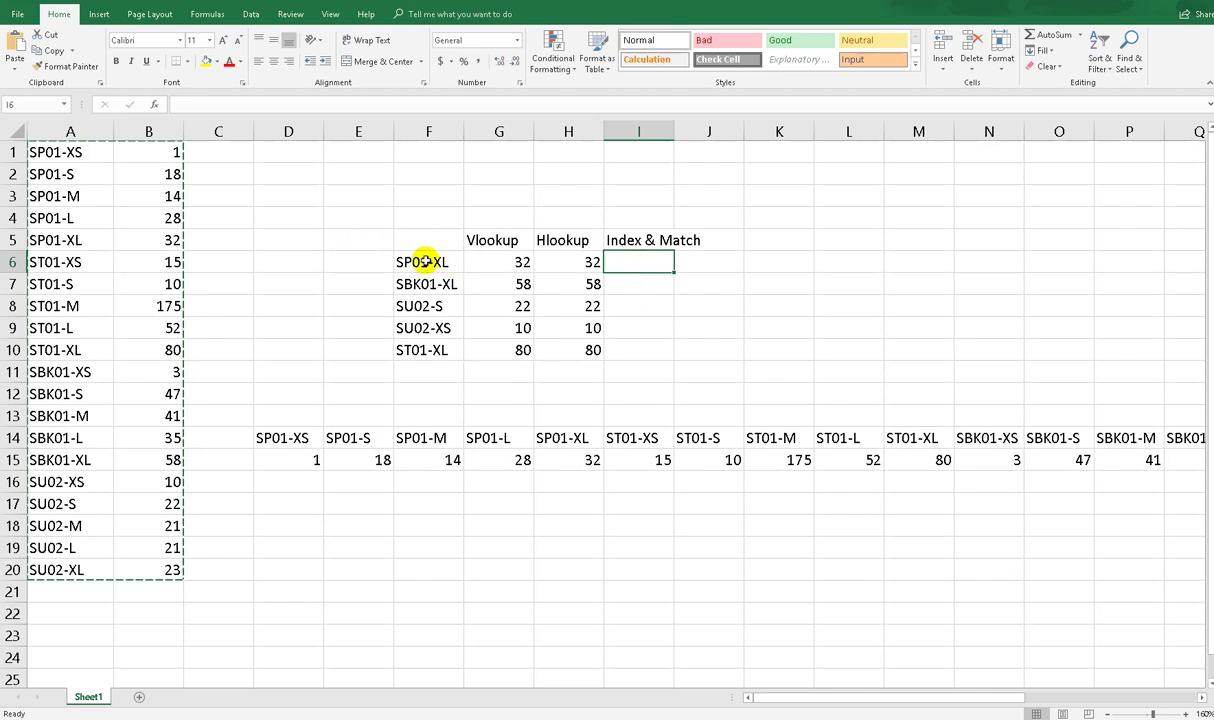
click(70, 133)
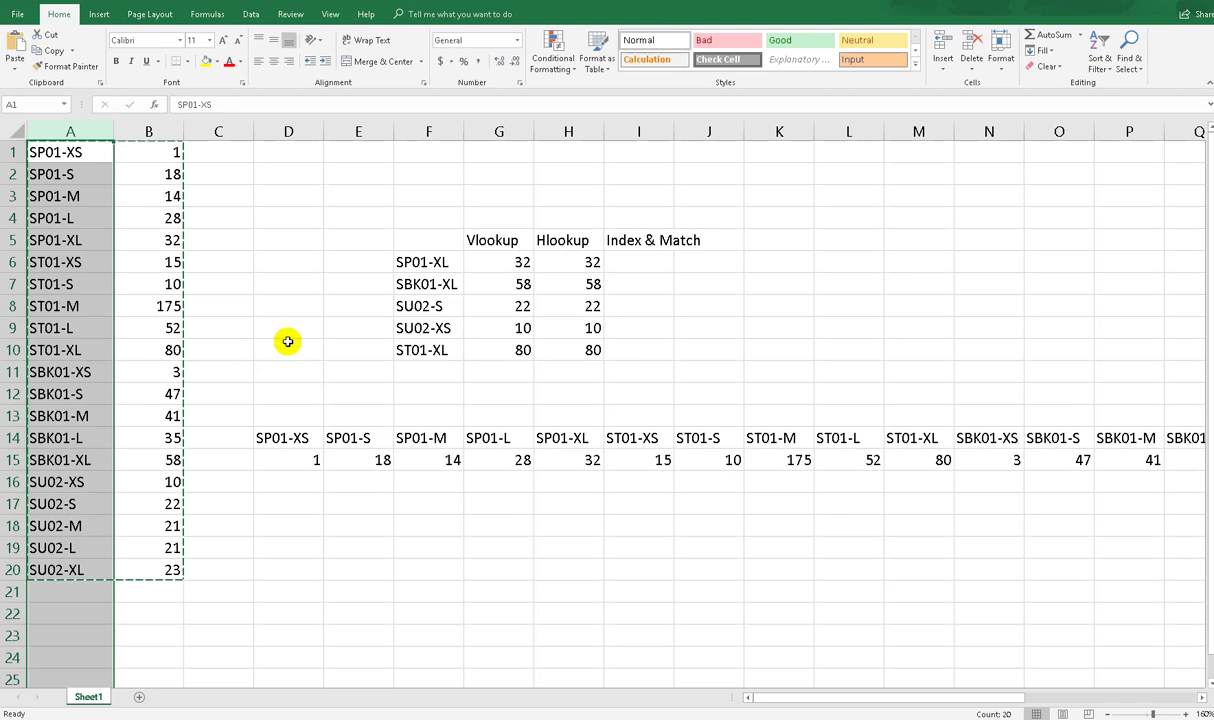
Insert a new empty column C to the right of the quantities.
click(84, 152)
drag(84, 152, 60, 438)
right_click(210, 134)
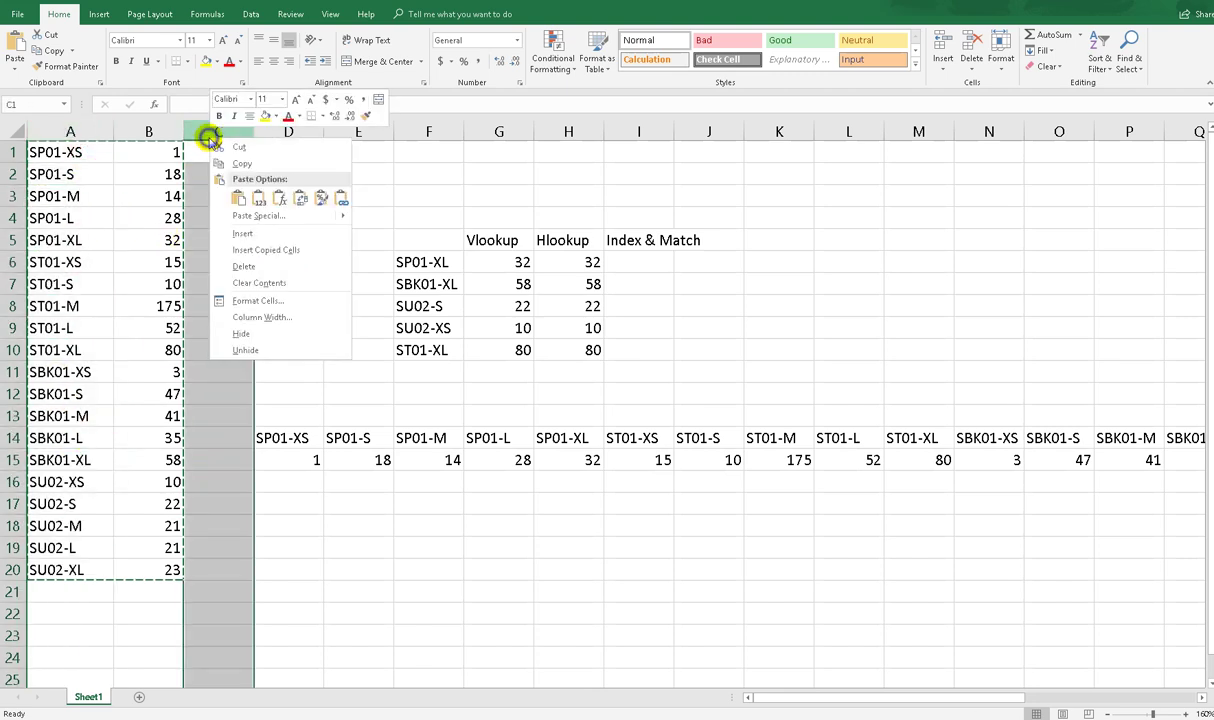
click(237, 232)
Copy the product codes A1:A20 into C1:C20.
drag(81, 154, 77, 569)
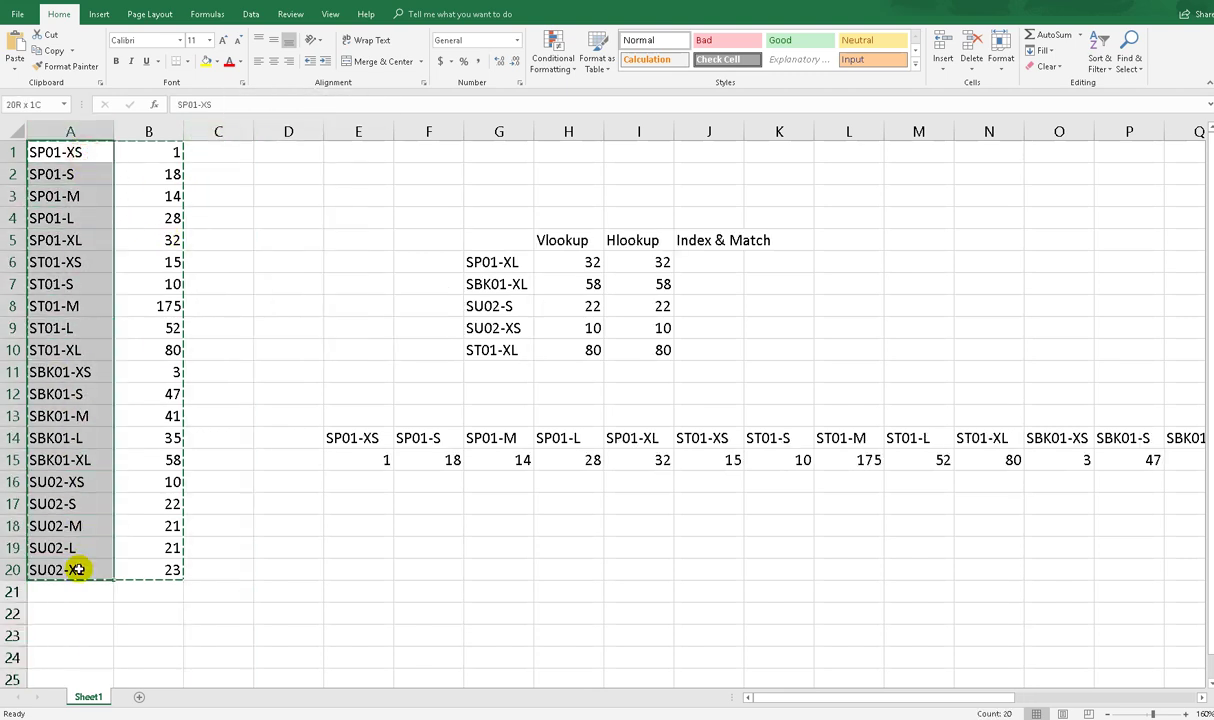
key(ctrl+c)
right_click(213, 152)
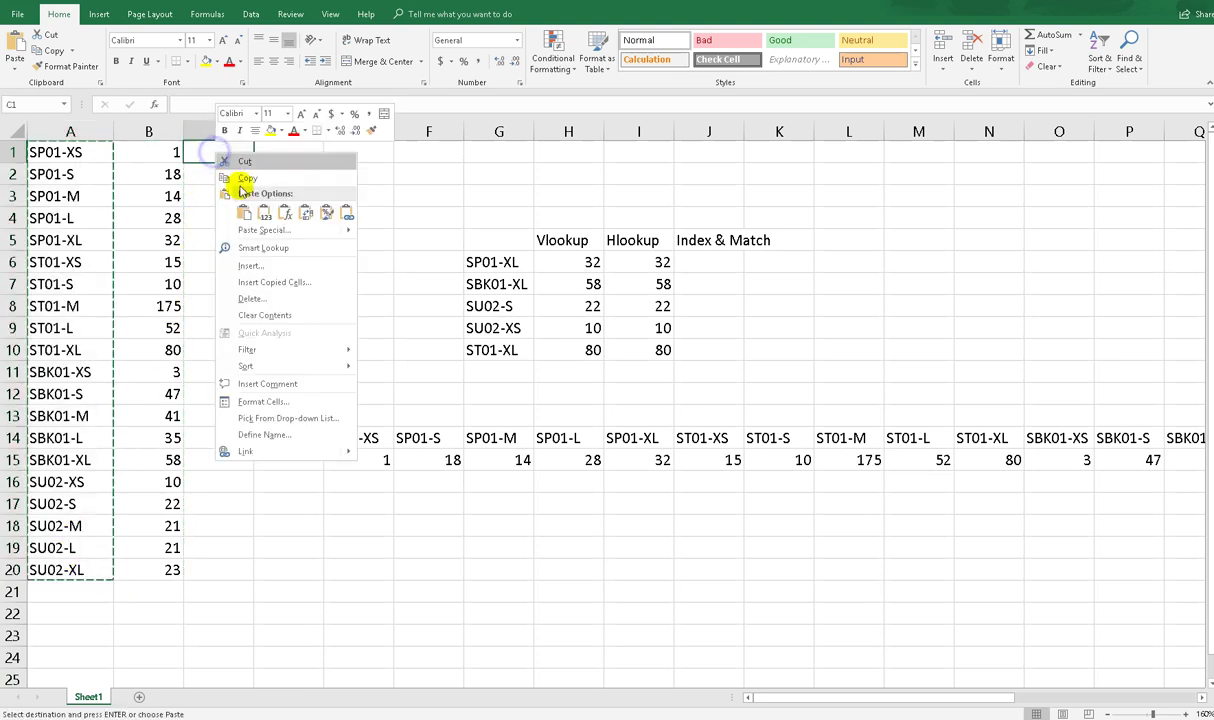
click(258, 217)
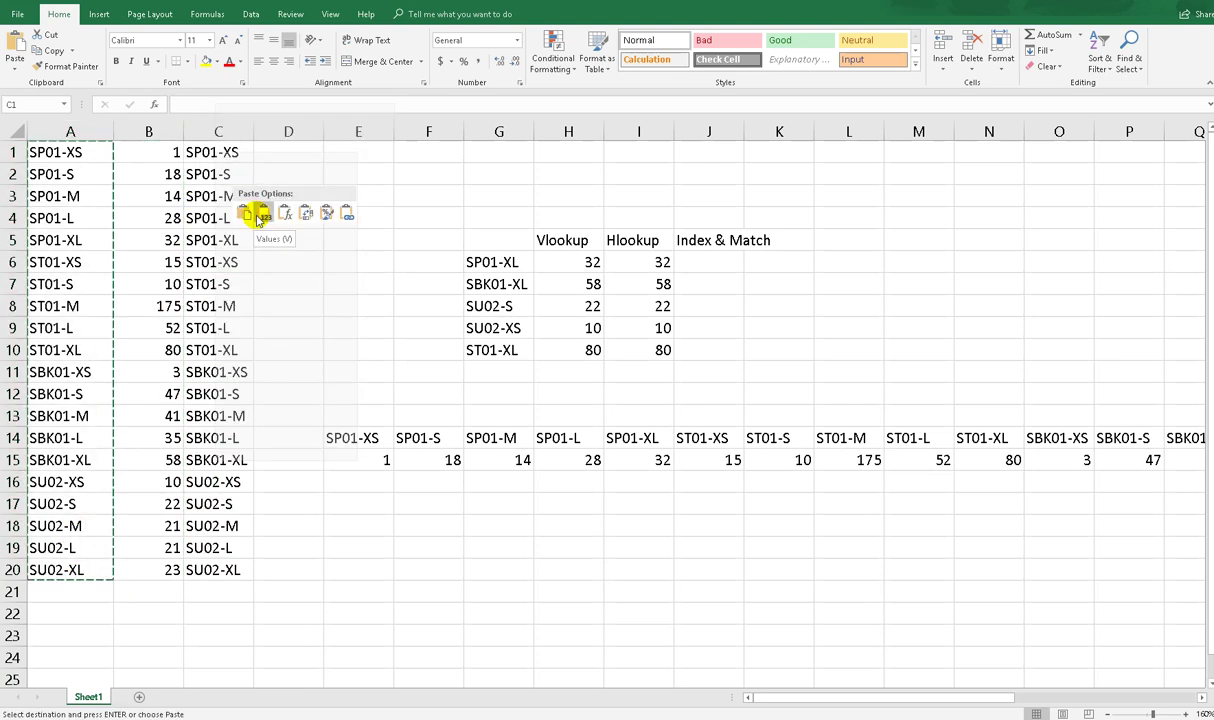
click(279, 269)
key(Escape)
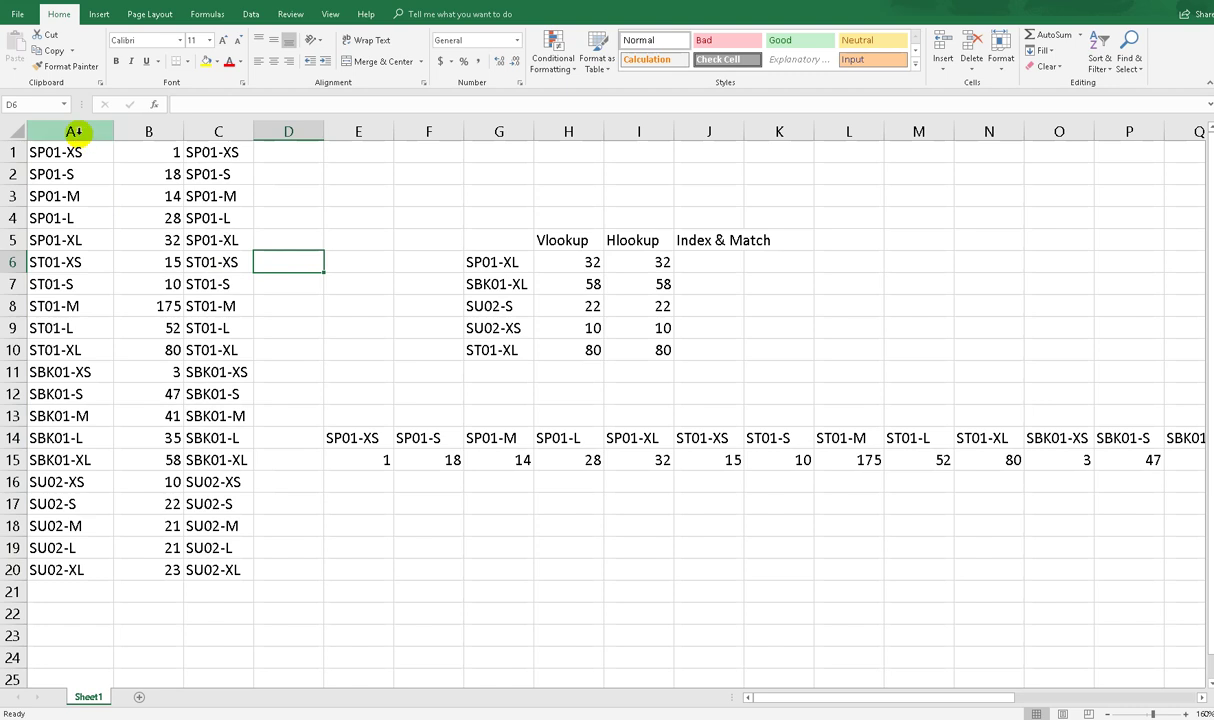
Hide the original product code column A.
right_click(75, 131)
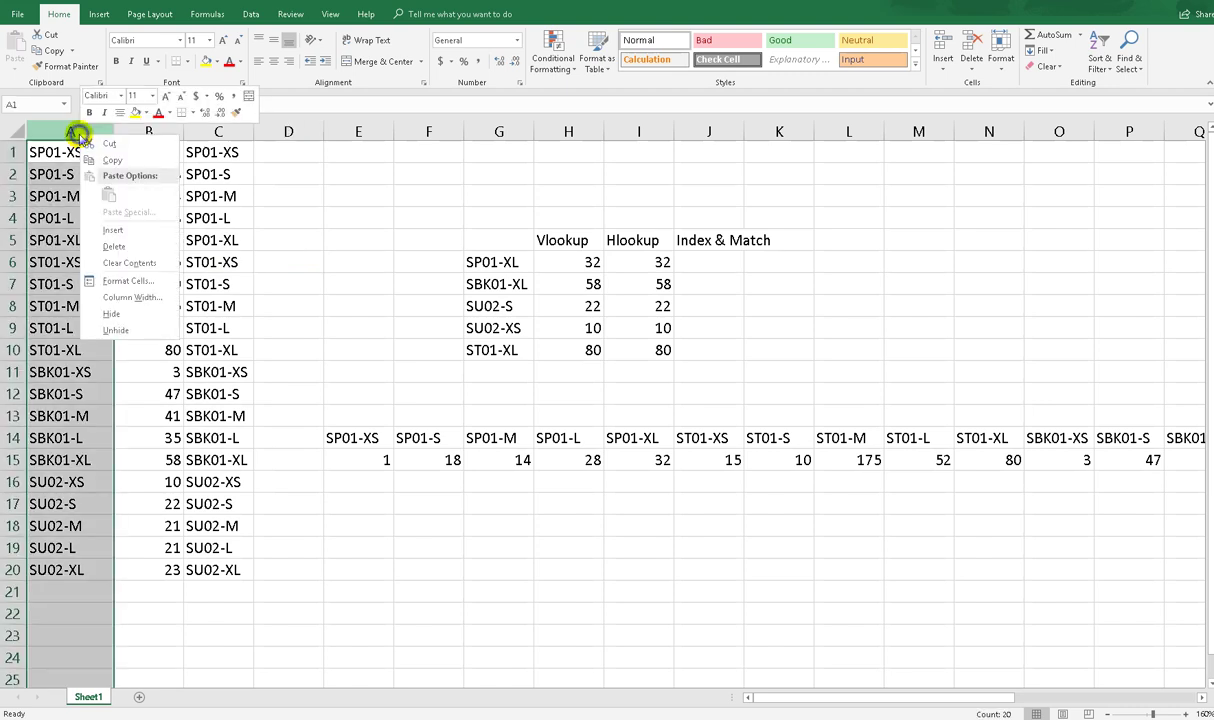
click(115, 305)
click(235, 277)
drag(130, 152, 152, 571)
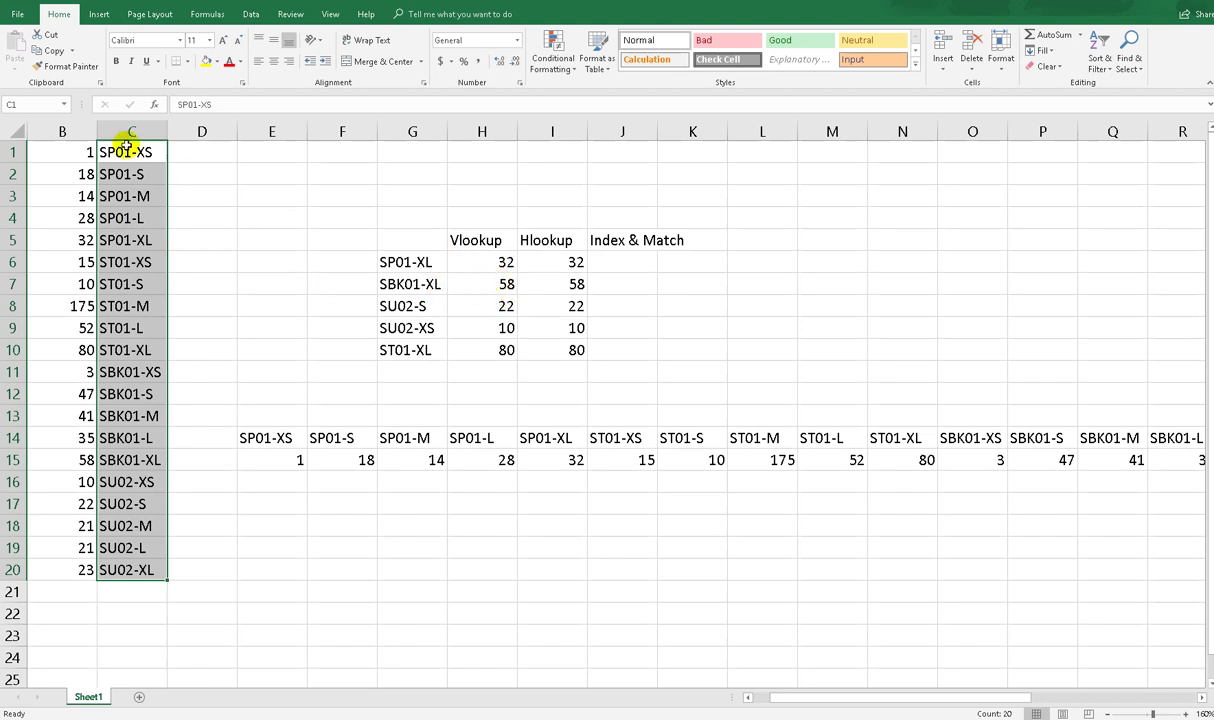
Start an INDEX formula in J6 over the absolute range $B$1:$C$20.
drag(118, 152, 118, 590)
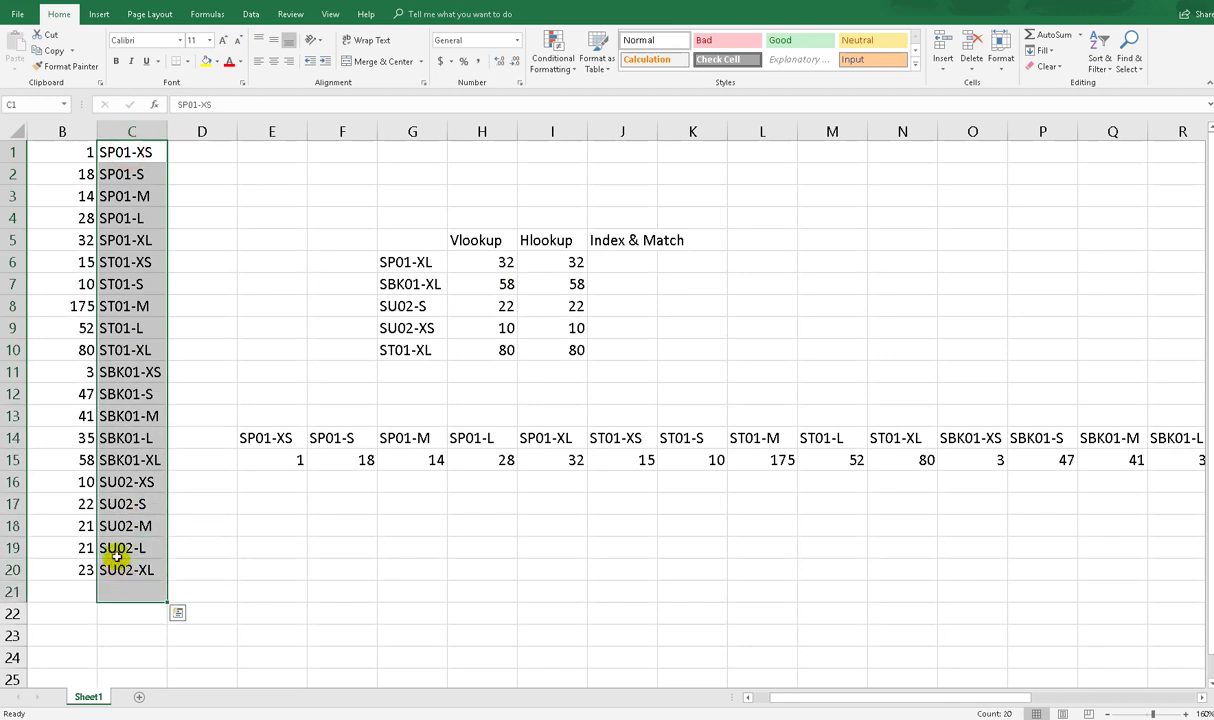
click(626, 261)
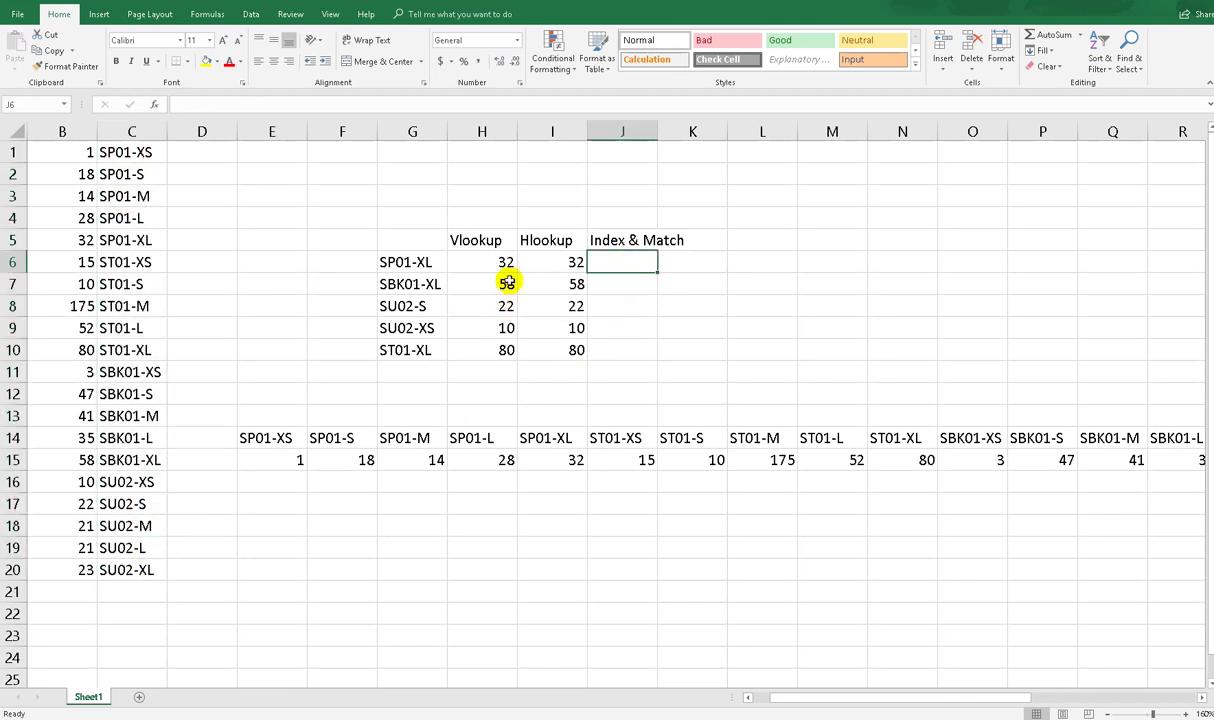
text(=)
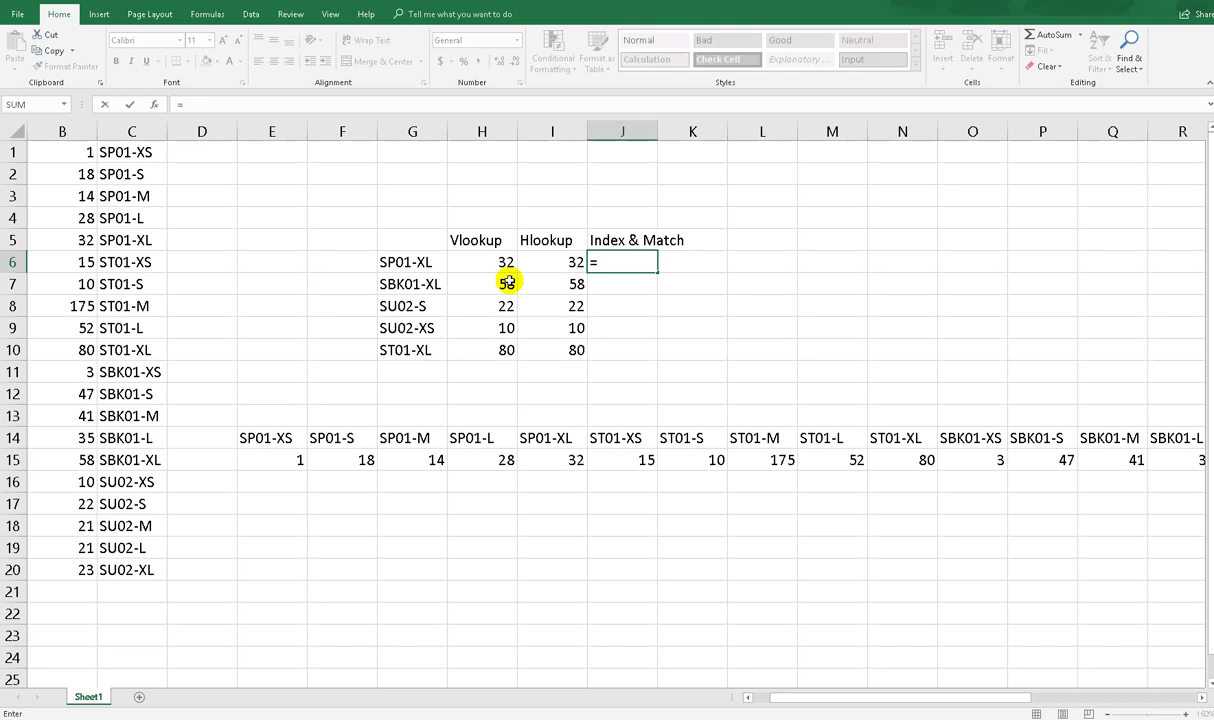
text(inde)
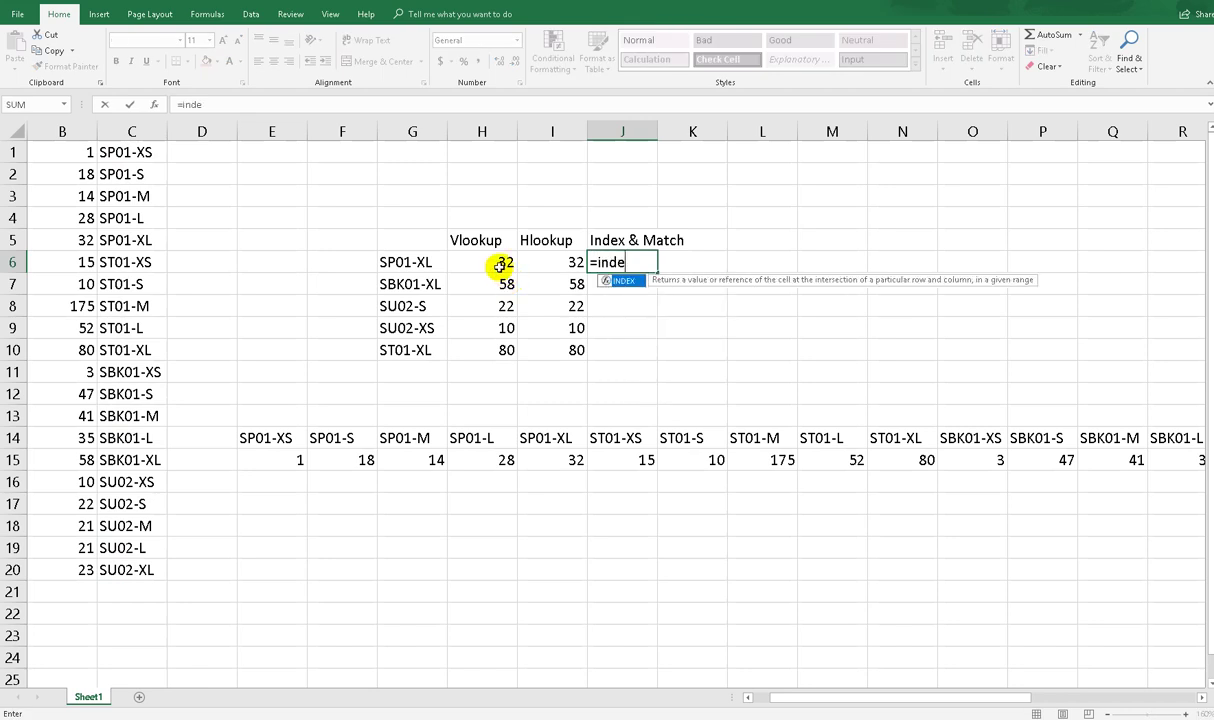
key(Tab)
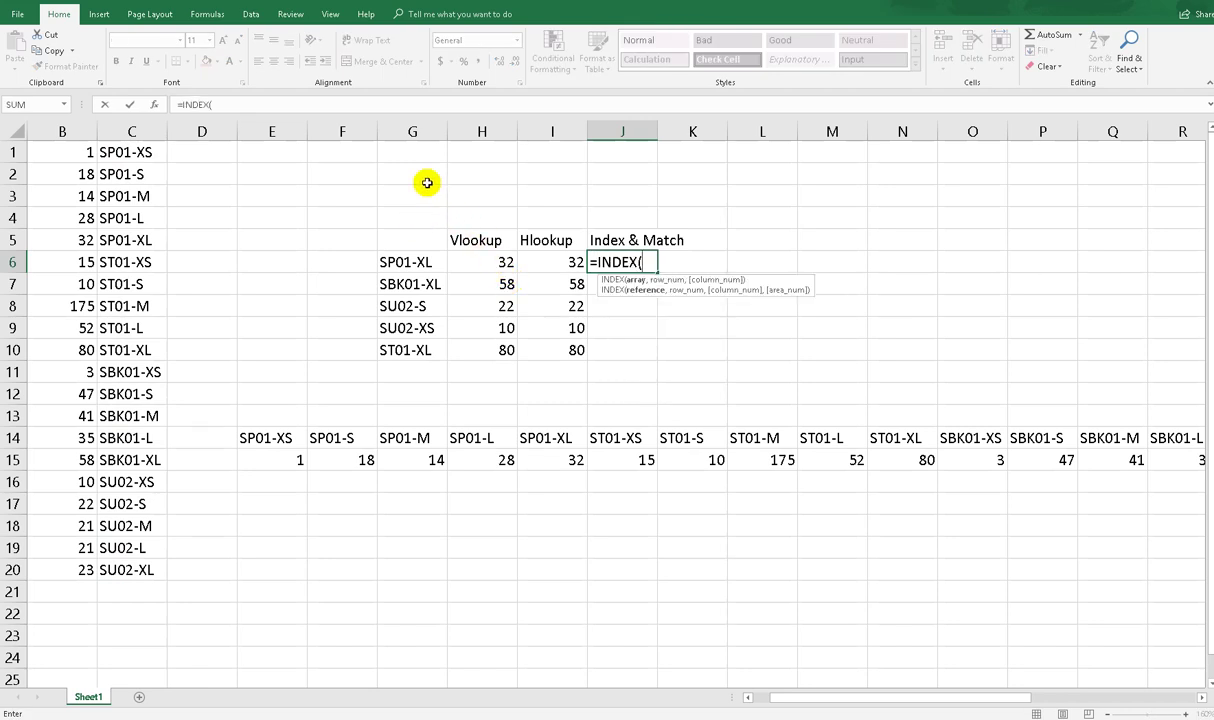
mouse_move(62, 151)
mouse_down()
mouse_move(83, 205)
mouse_move(114, 571)
mouse_up()
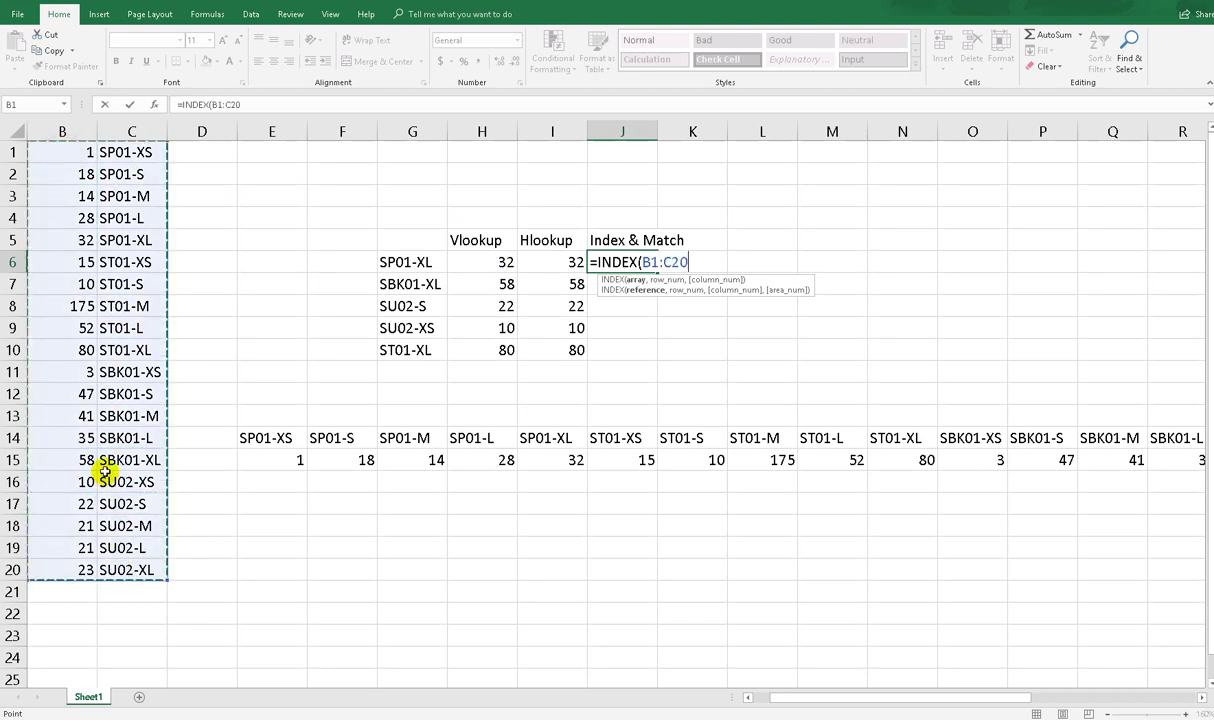
key(F4)
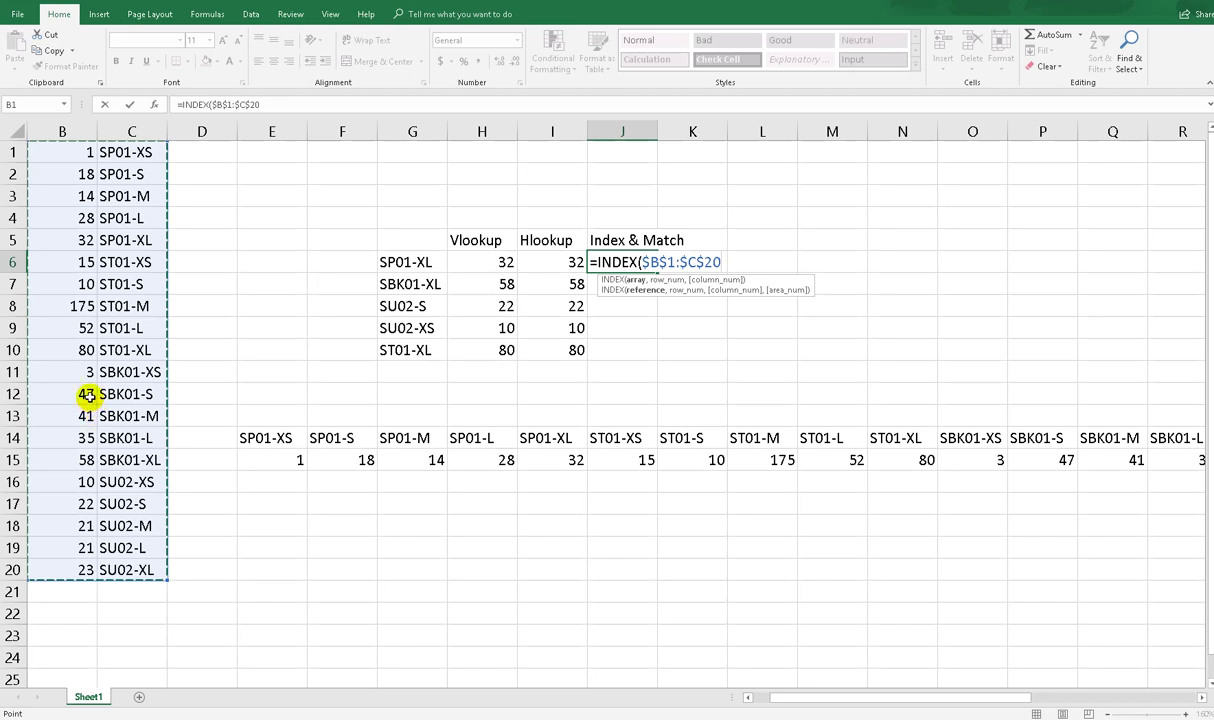
Add MATCH(G6,C1:C20,0) as the row argument and 1 as the column index.
text(,)
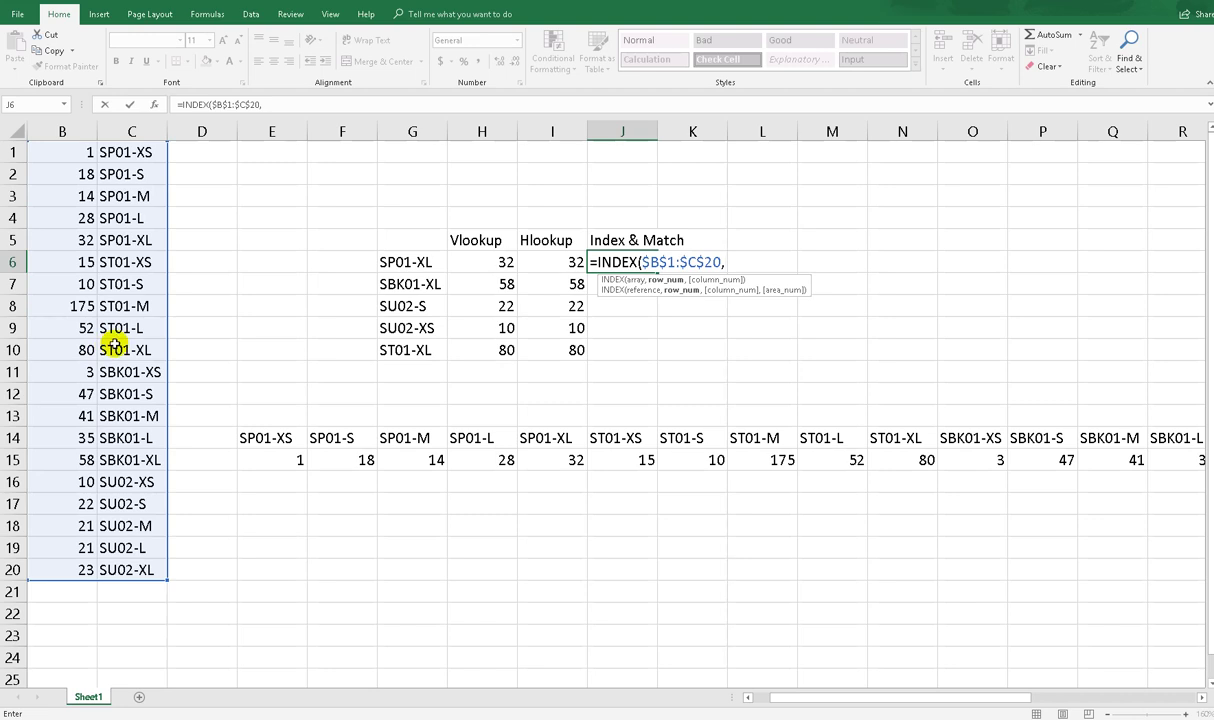
text(mat)
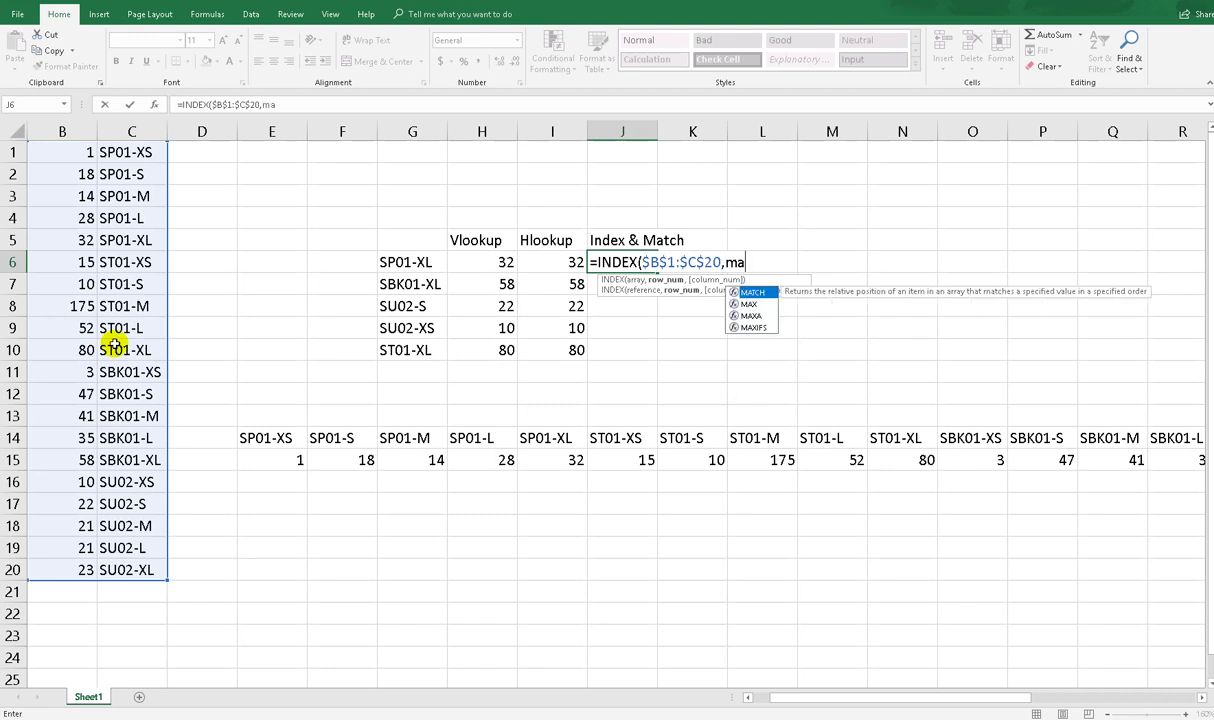
key(Tab)
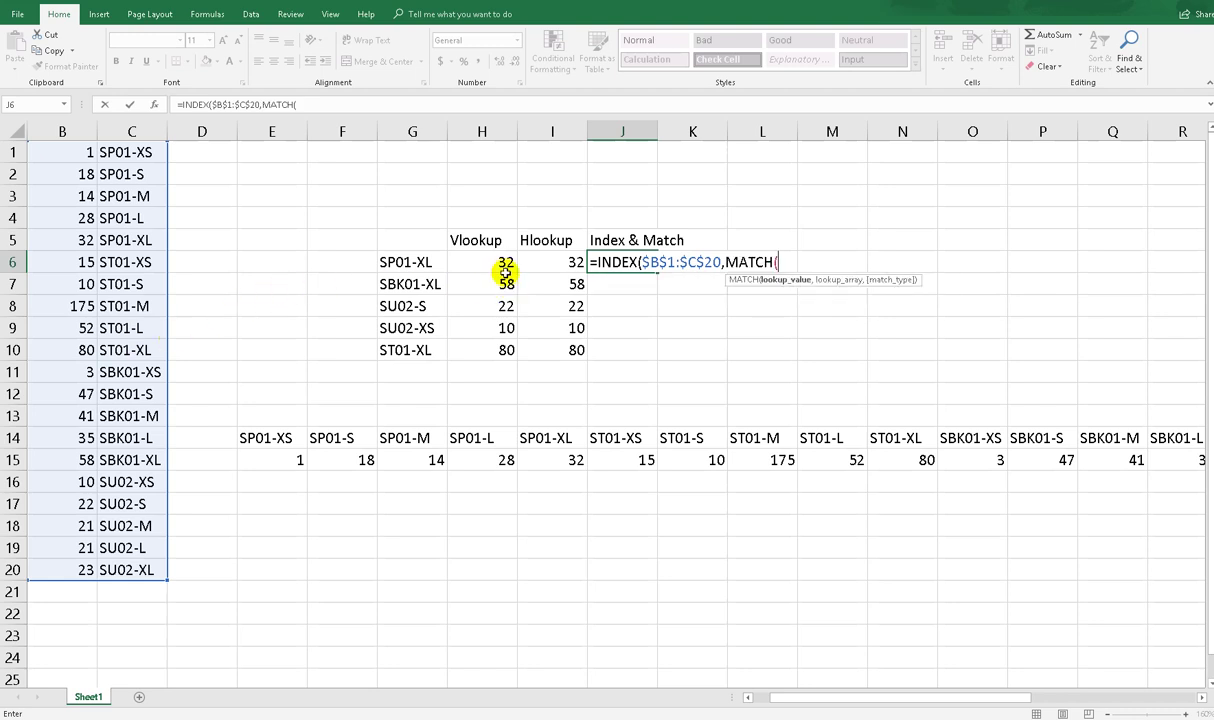
click(413, 262)
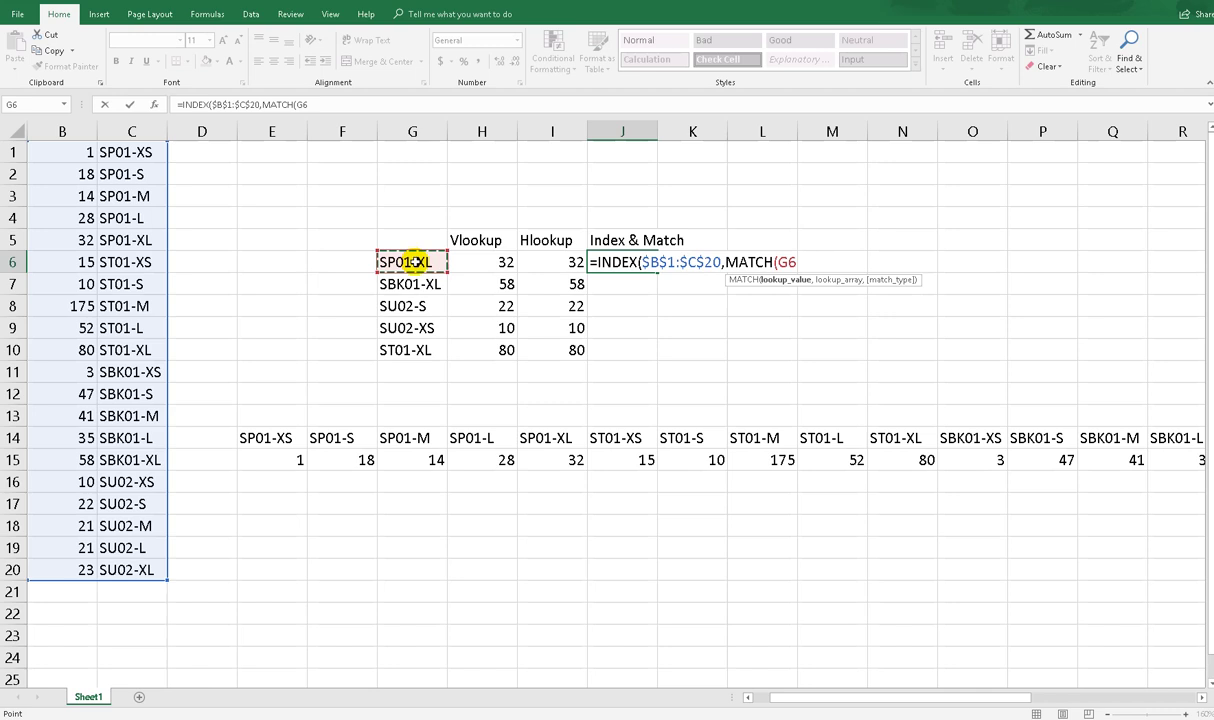
text(,)
drag(127, 153, 129, 570)
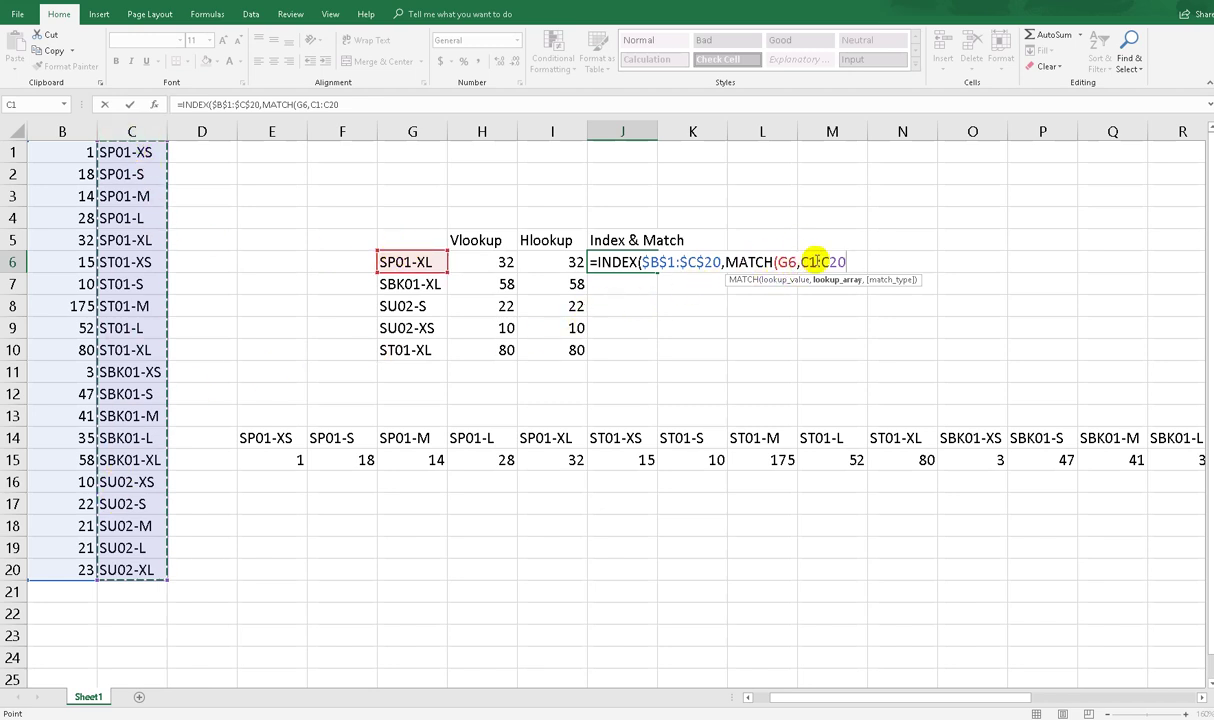
text(,)
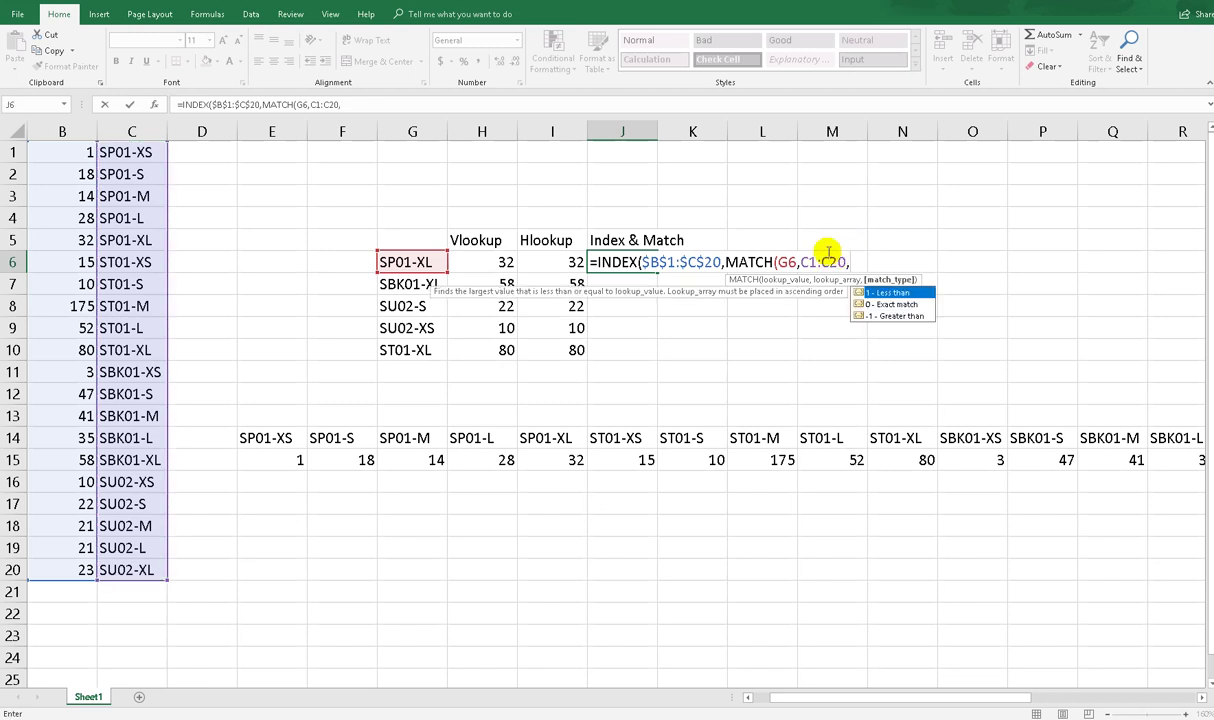
key(Down)
key(Tab)
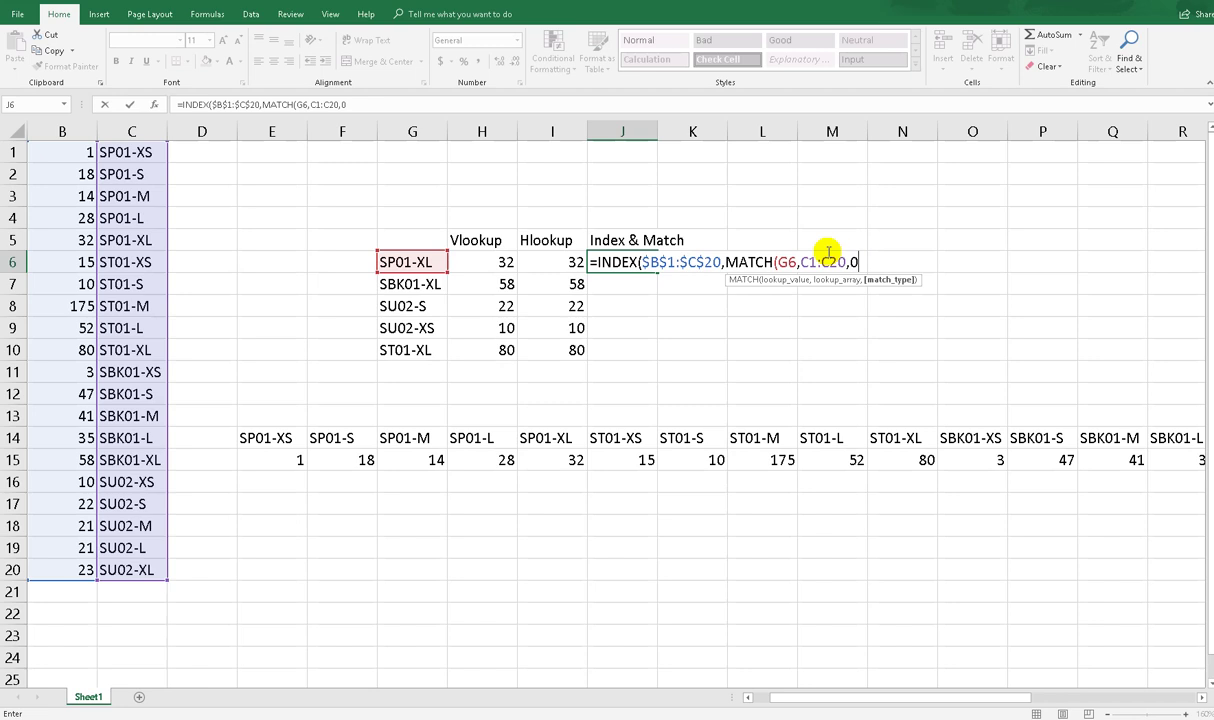
text())
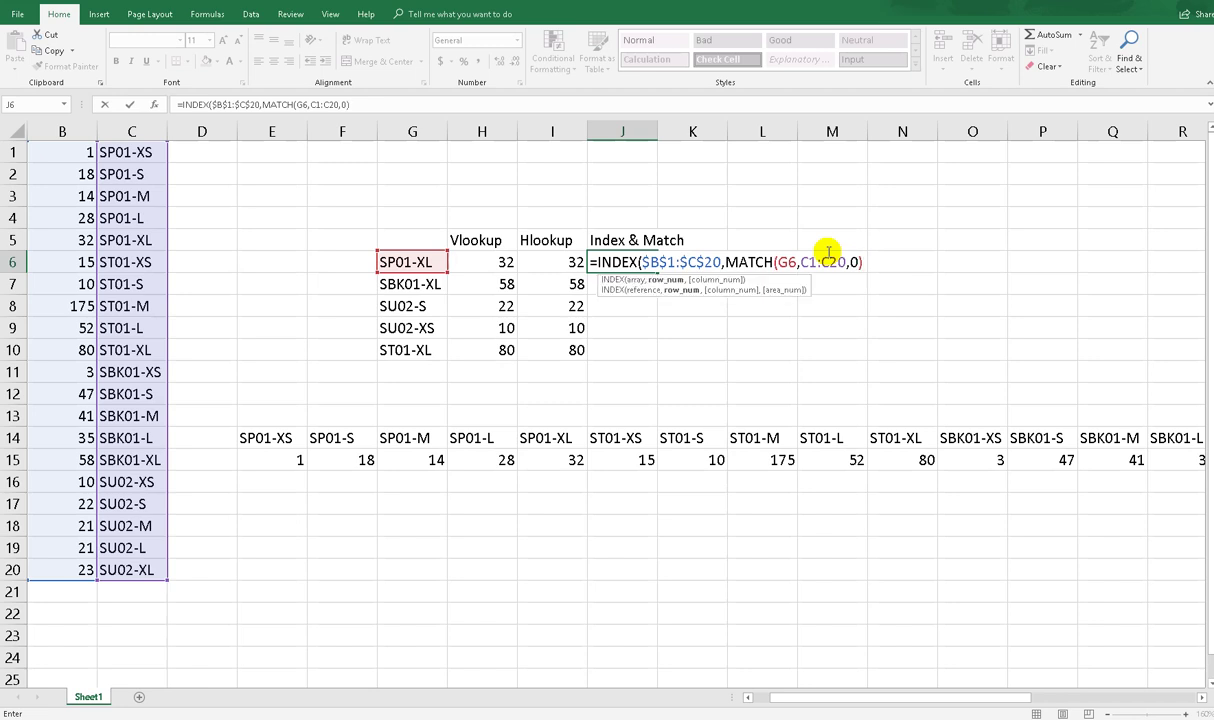
text(,)
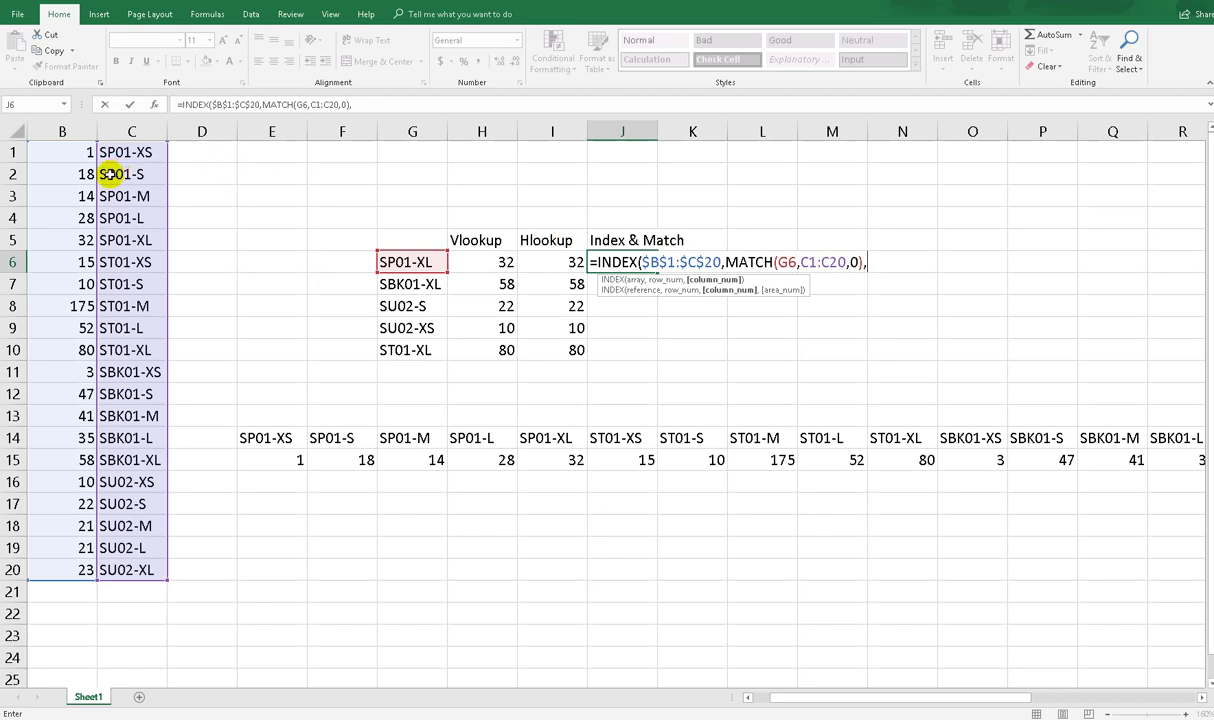
text(1)
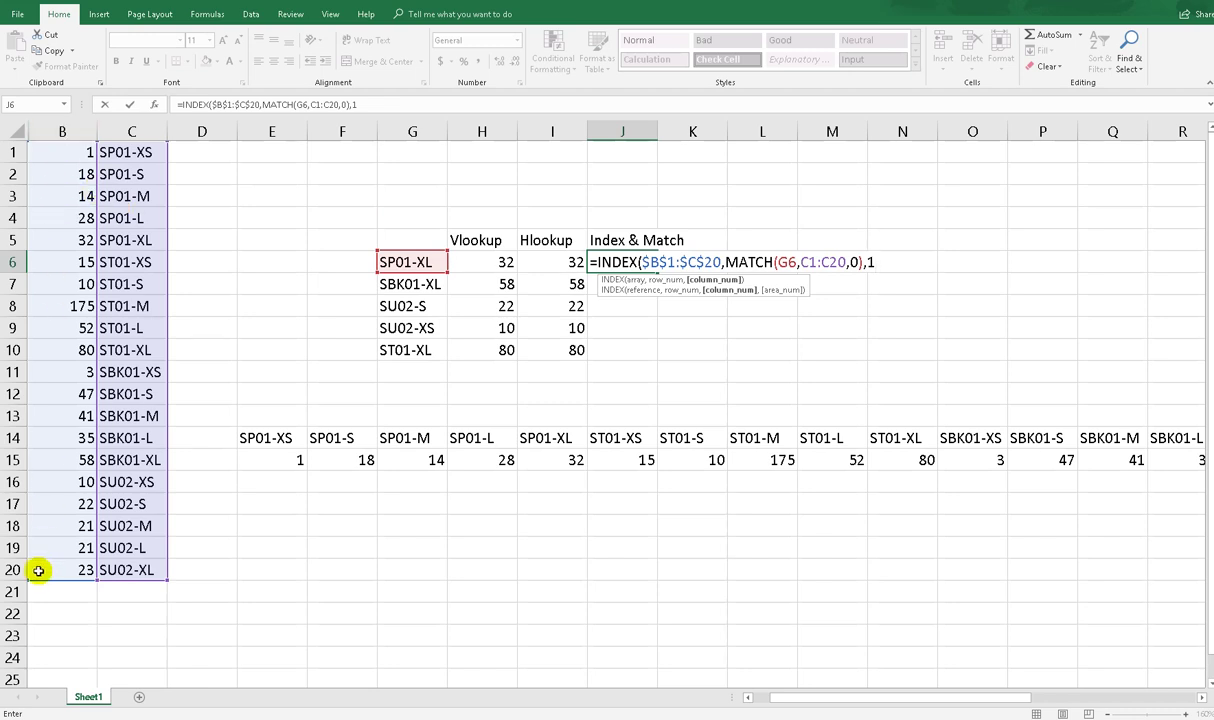
text())
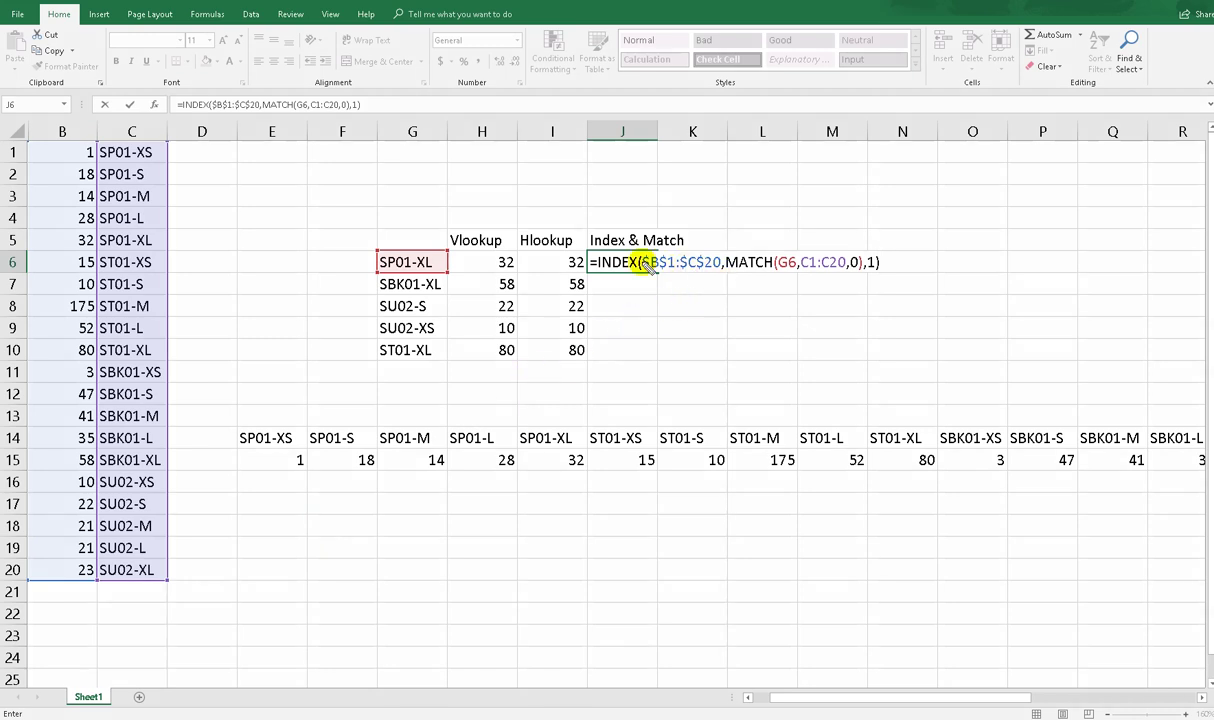
Clear the screen annotations and commit J6's INDEX/MATCH formula, returning 32 for SP01-XL.
mouse_move(724, 272)
mouse_down()
mouse_move(845, 276)
mouse_move(858, 252)
mouse_move(710, 273)
mouse_move(733, 285)
mouse_up()
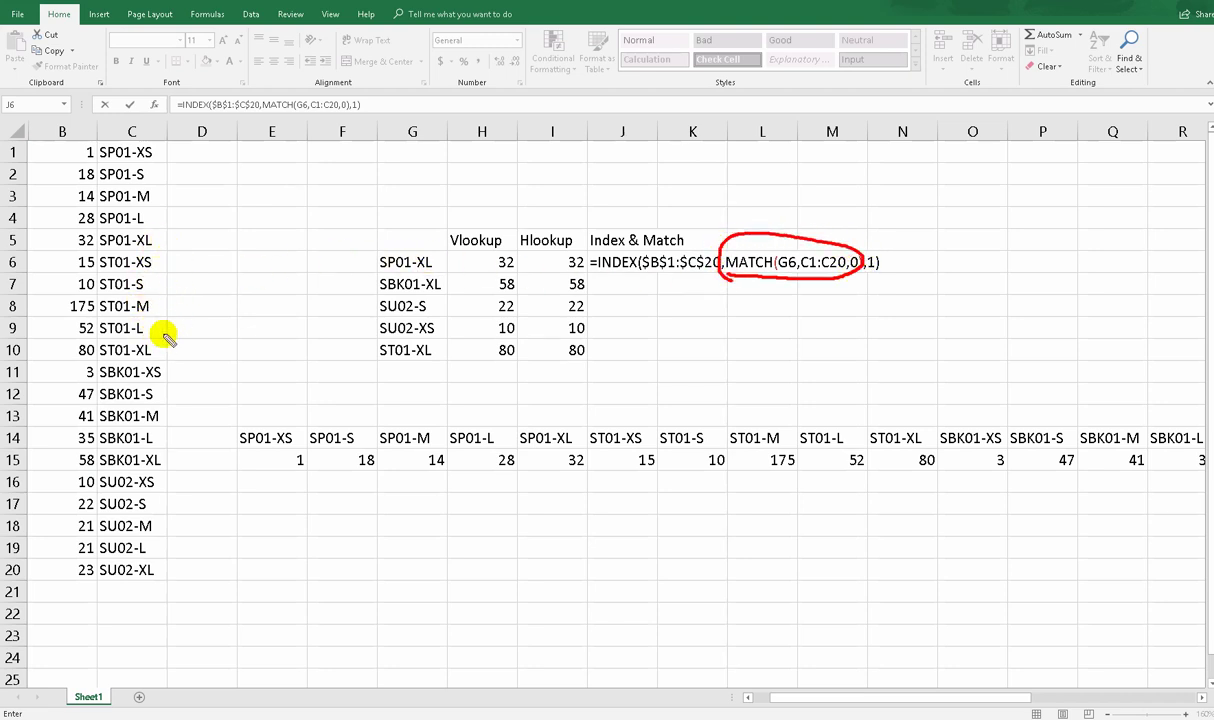
mouse_move(150, 222)
mouse_down()
mouse_move(100, 245)
mouse_move(157, 240)
mouse_move(150, 226)
mouse_up()
drag(22, 230, 8, 248)
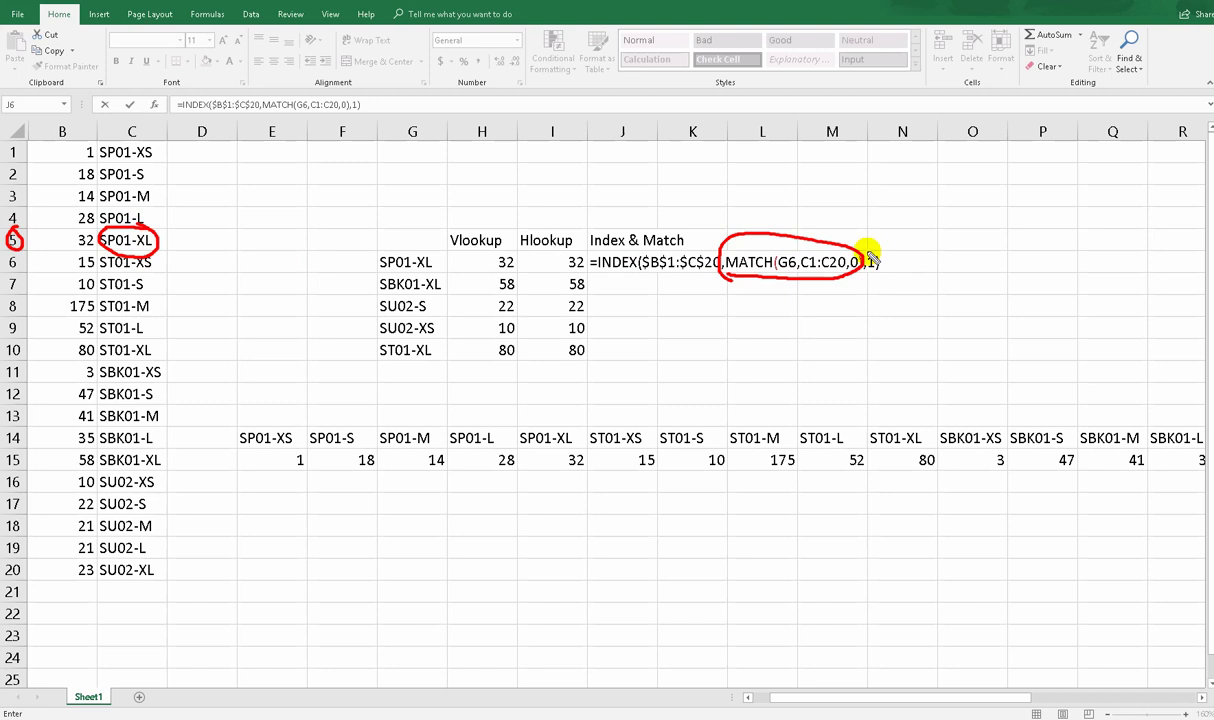
mouse_move(63, 130)
mouse_down()
mouse_move(46, 523)
mouse_move(76, 520)
mouse_move(88, 242)
mouse_move(62, 126)
mouse_up()
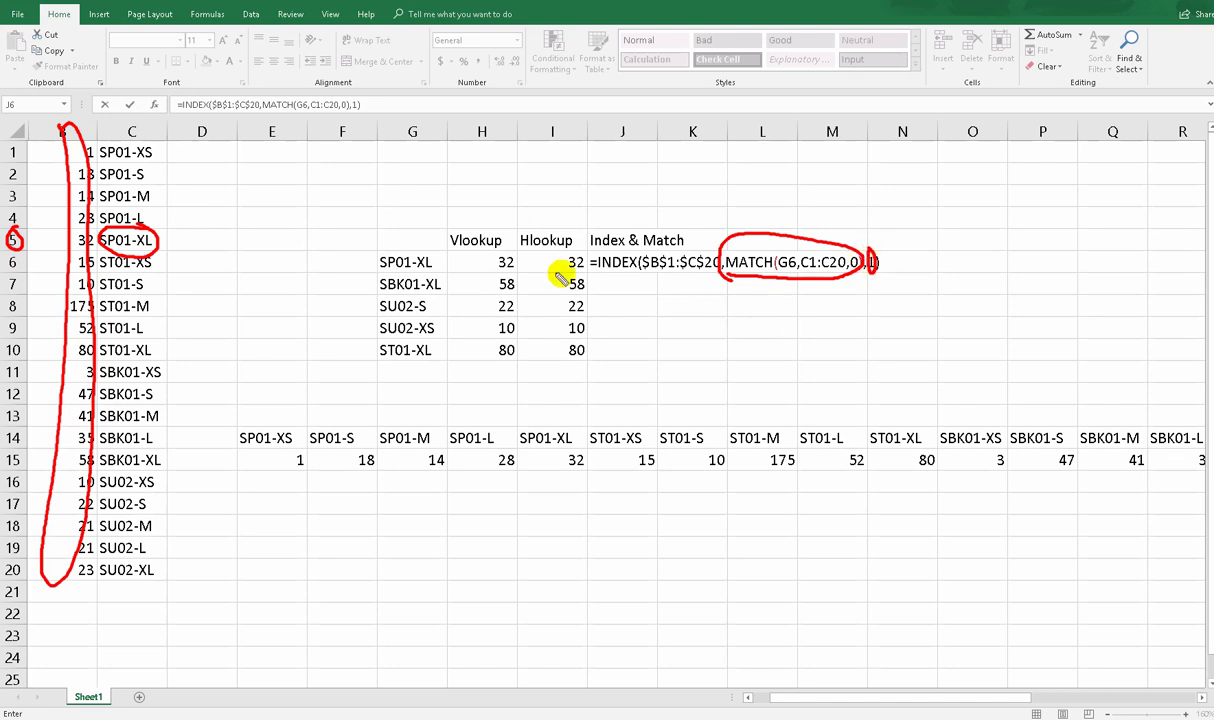
mouse_move(239, 207)
mouse_down()
mouse_move(248, 227)
mouse_move(222, 239)
mouse_move(257, 210)
mouse_up()
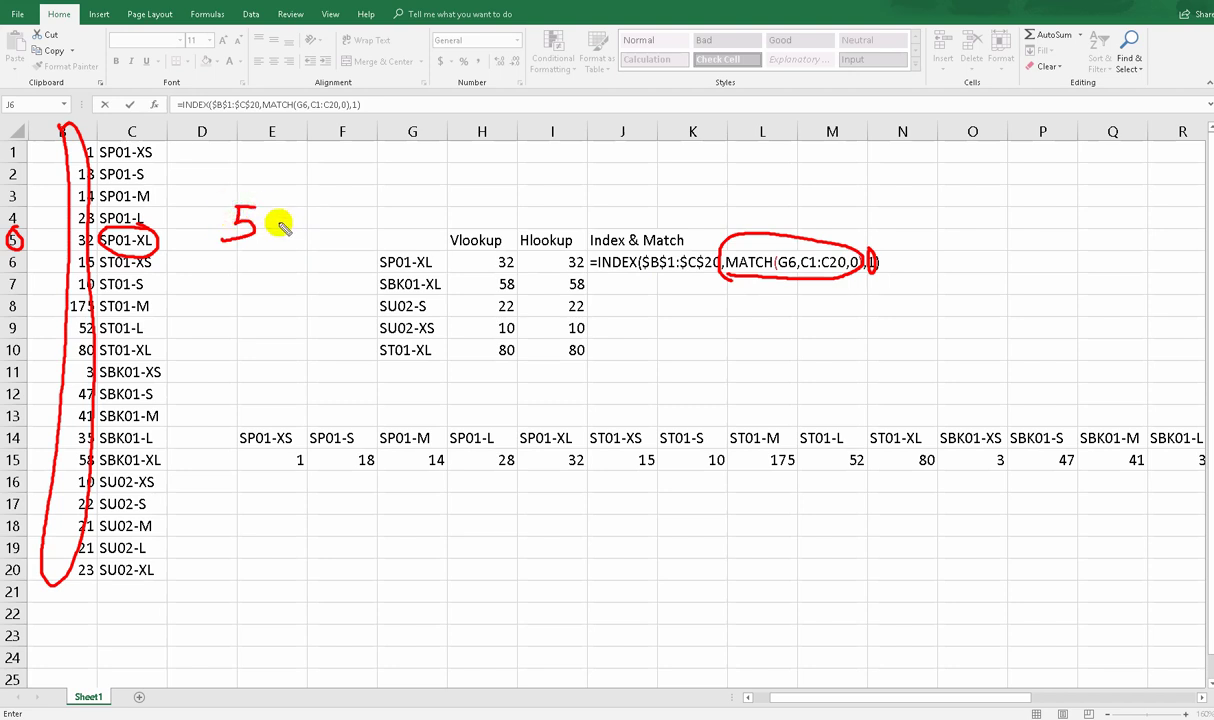
mouse_move(217, 263)
mouse_down()
mouse_move(217, 297)
mouse_move(262, 261)
mouse_move(259, 290)
mouse_move(368, 262)
mouse_up()
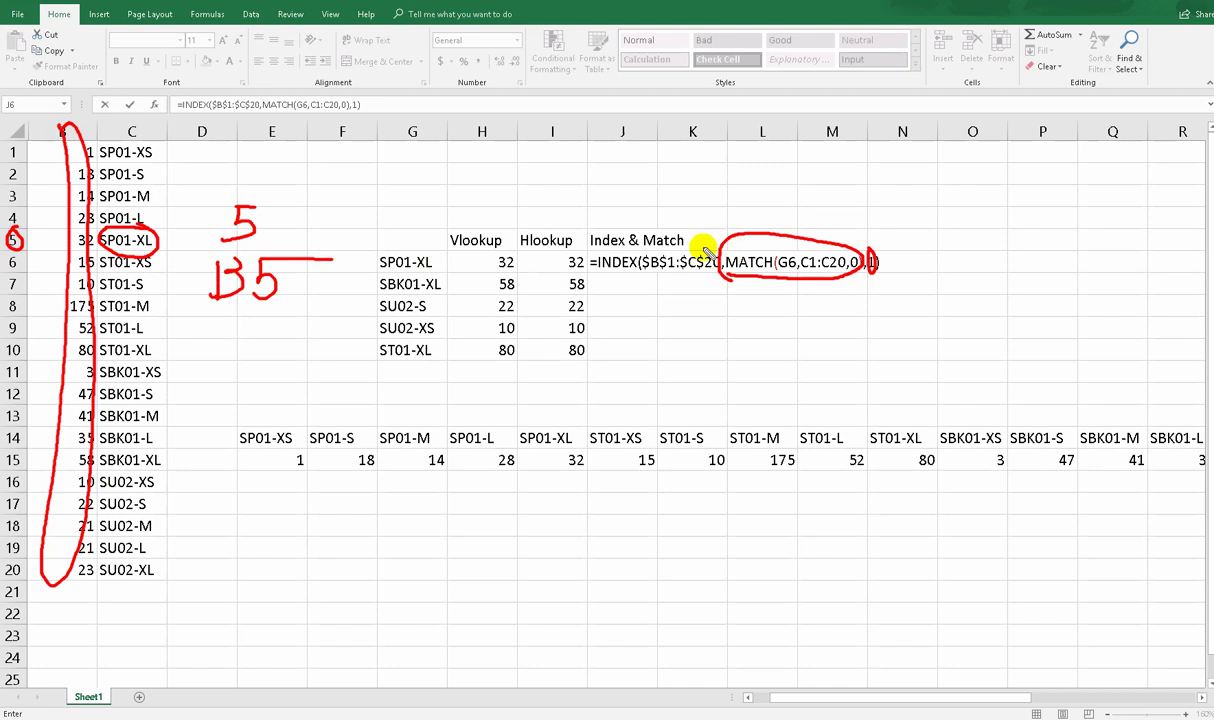
key(e)
key(Escape)
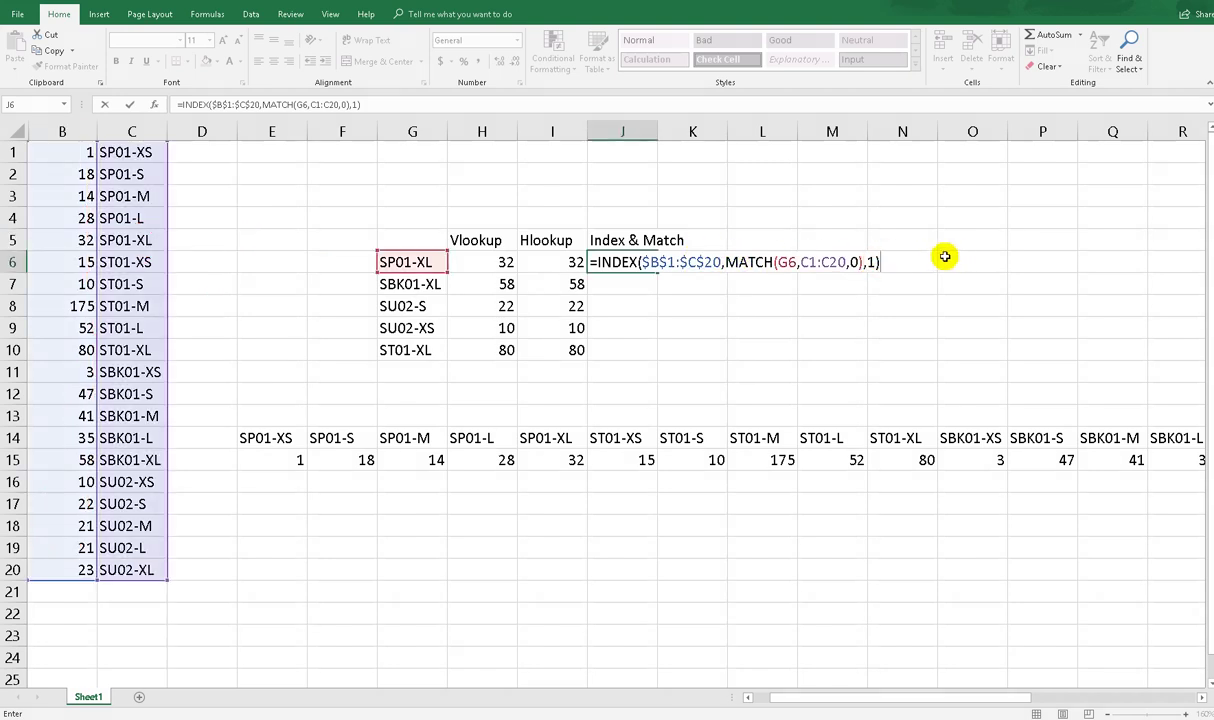
key(Return)
Edit J6's formula to make the MATCH range absolute as $C$1:$C$20.
click(618, 265)
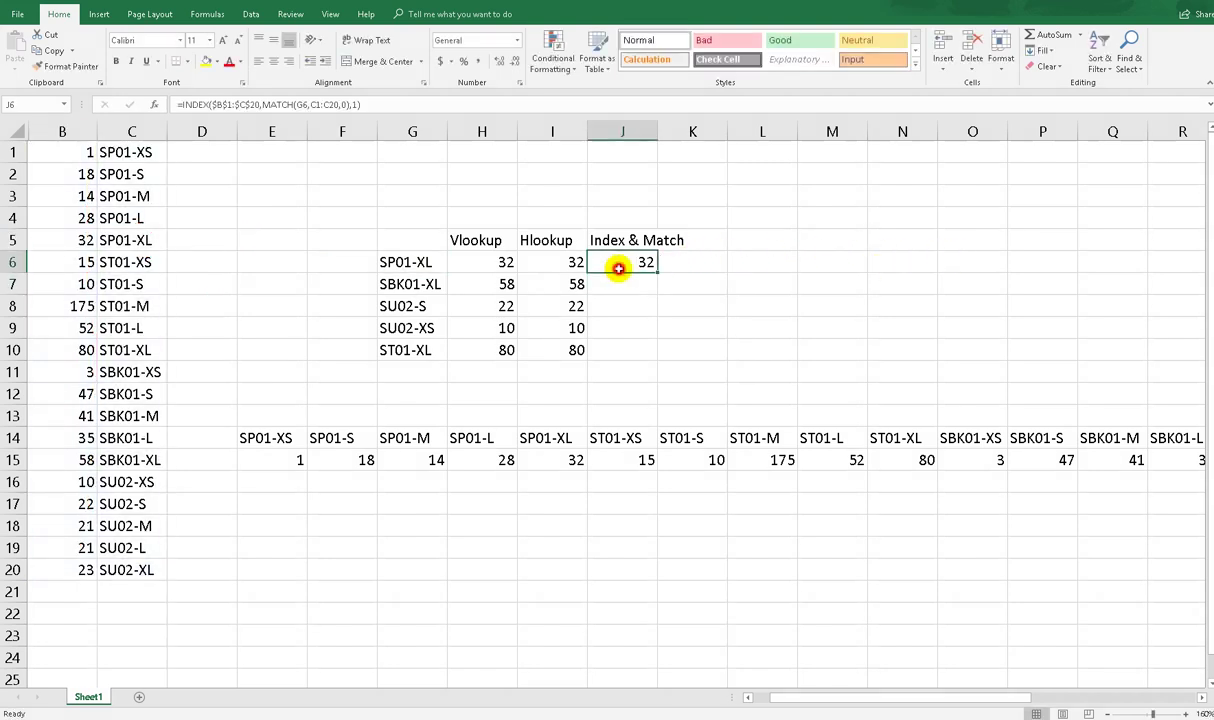
double_click(614, 268)
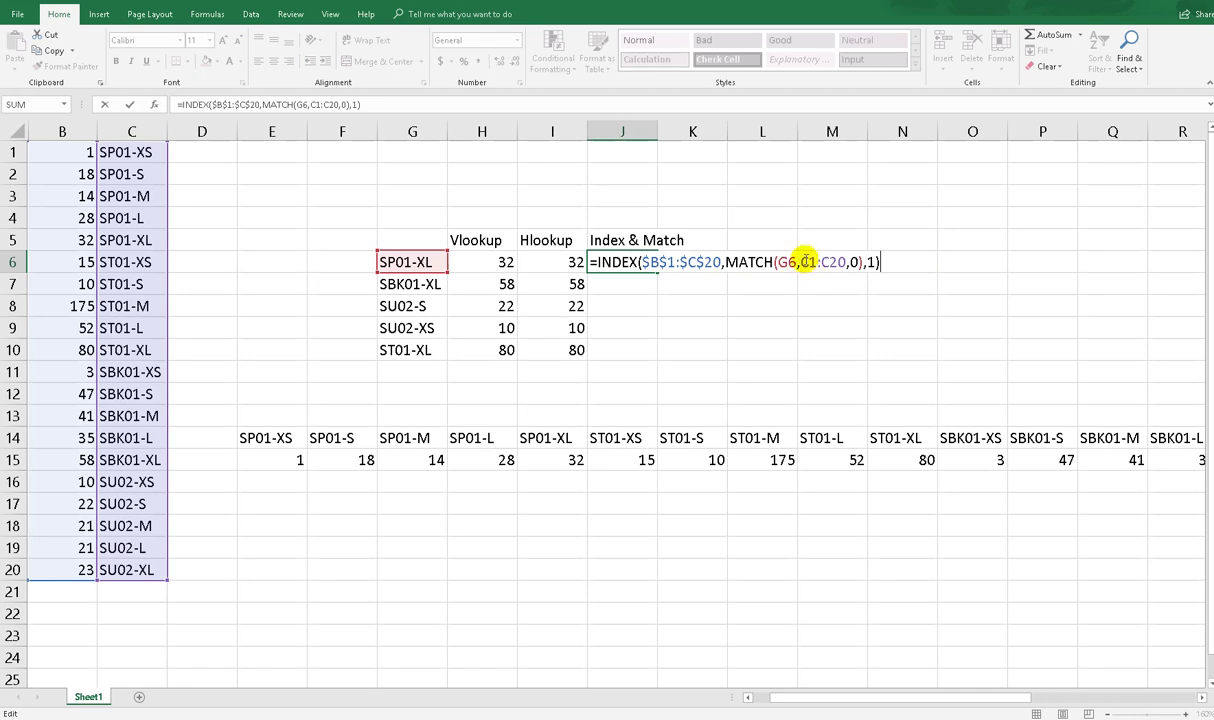
drag(803, 258, 846, 261)
key(F4)
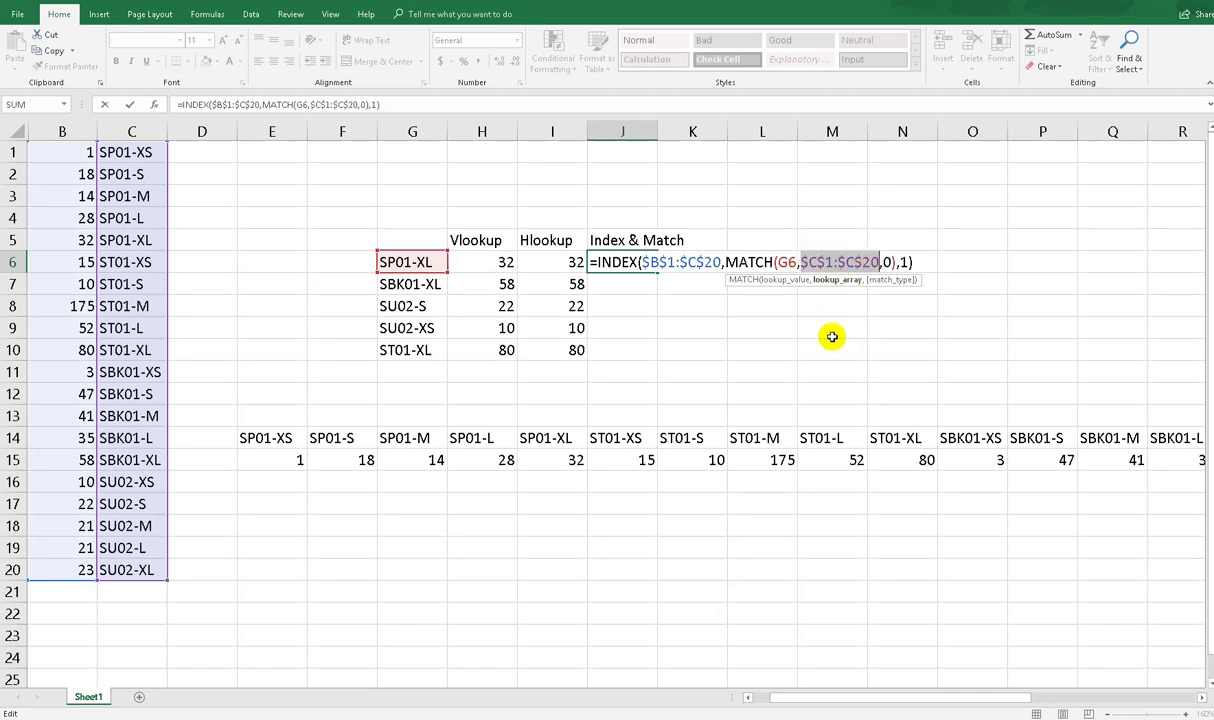
key(Return)
Fill J6's formula down to J10, giving 32, 58, 22, 10, 80.
click(642, 263)
drag(658, 271, 651, 354)
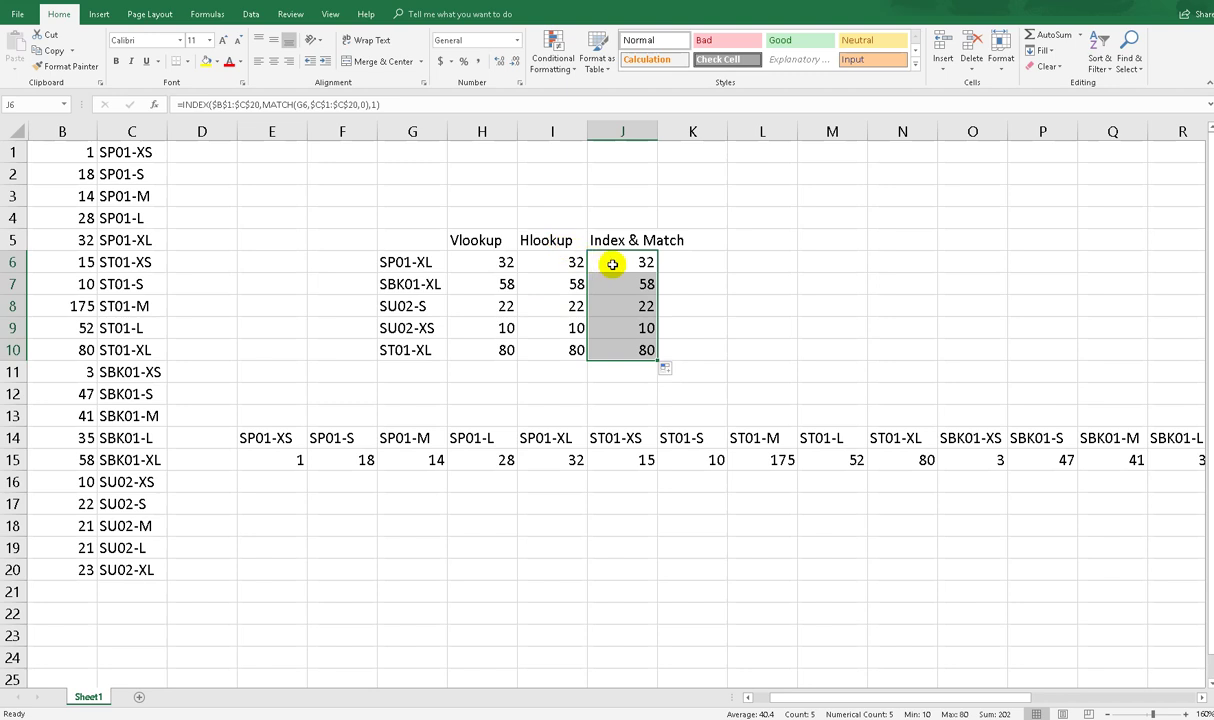
click(701, 243)
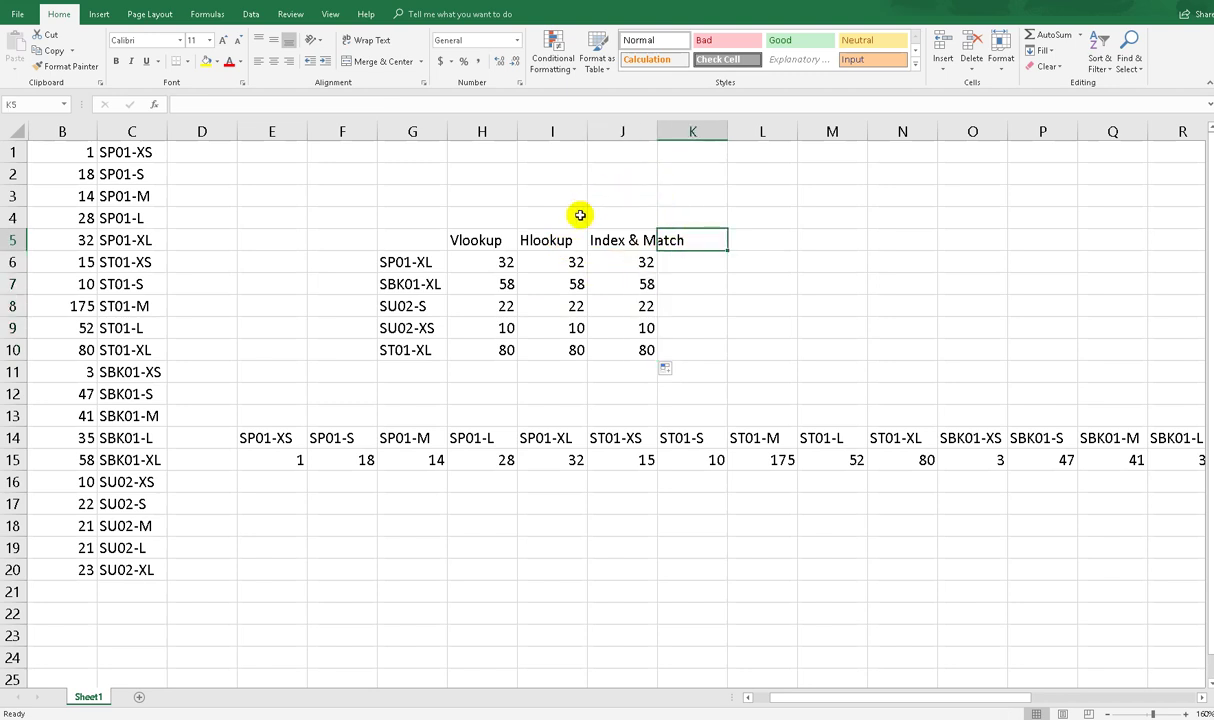
mouse_move(605, 211)
mouse_down()
mouse_move(575, 347)
mouse_move(706, 343)
mouse_up()
drag(722, 295, 621, 211)
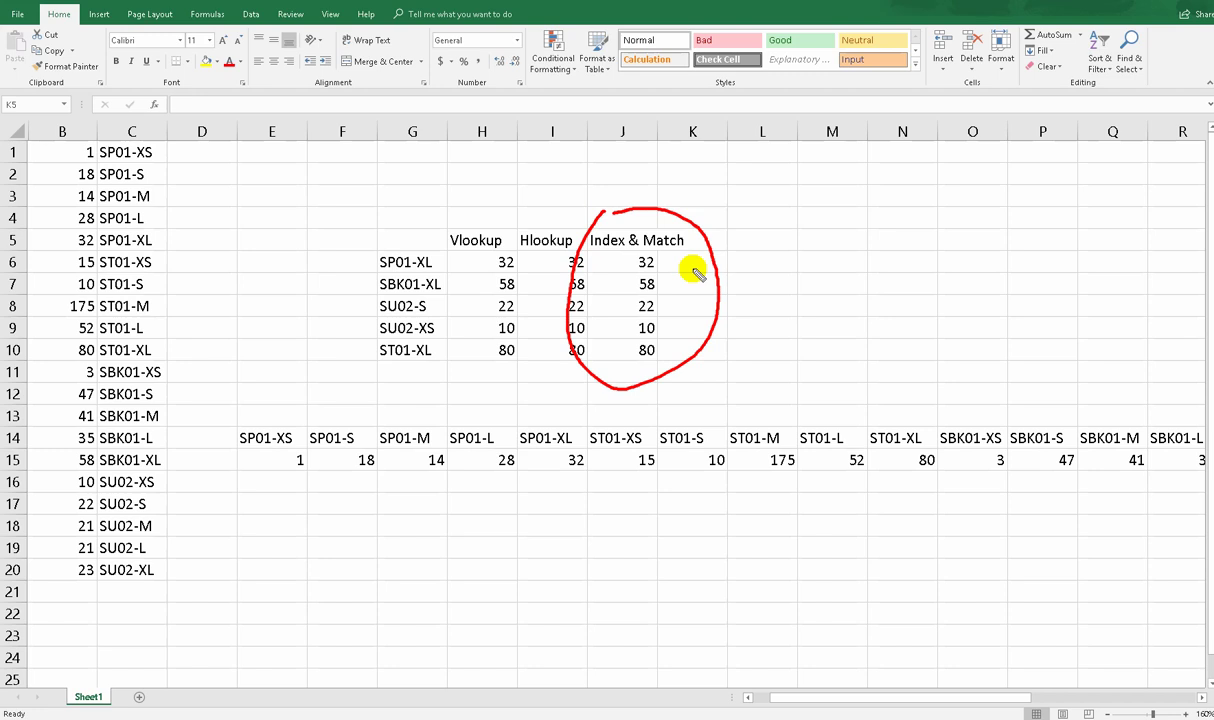